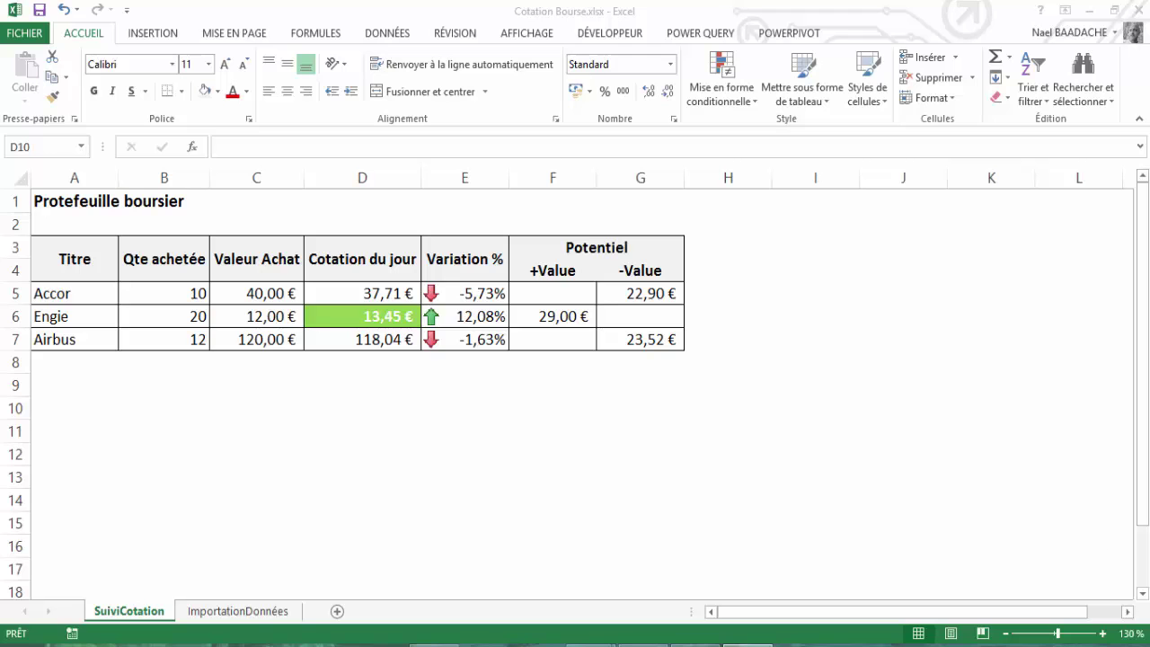
Review the imported quotes on ImportationDonnées, then inspect the formula behind Accor's daily quote in D5.
left_click(255, 611)
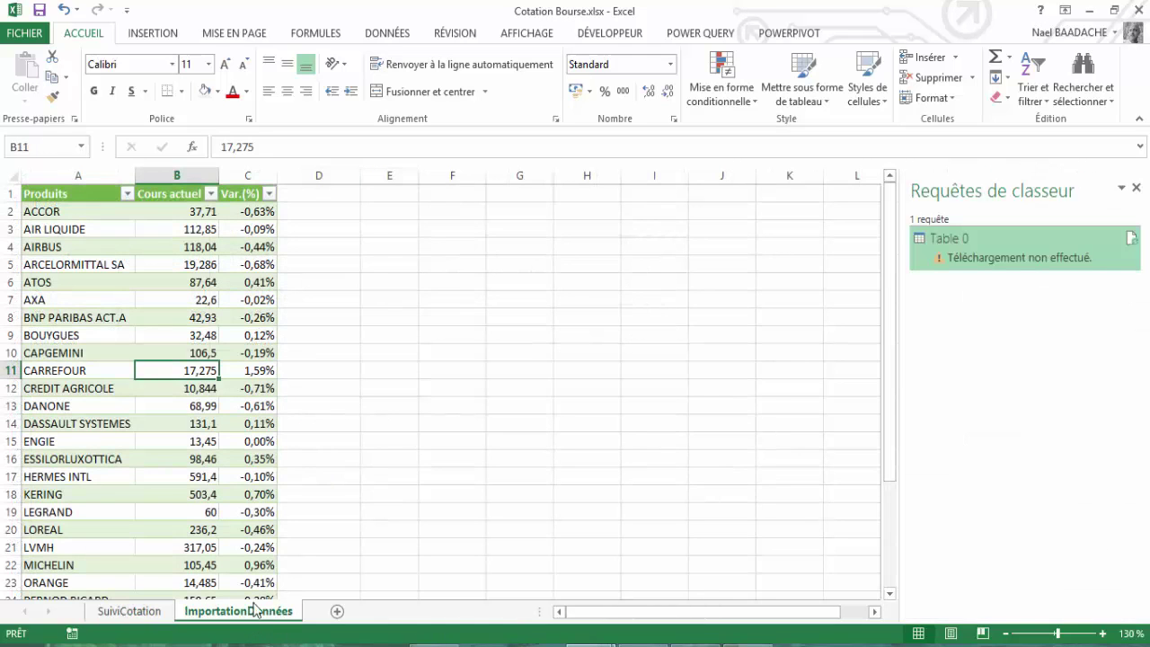
left_click(182, 282)
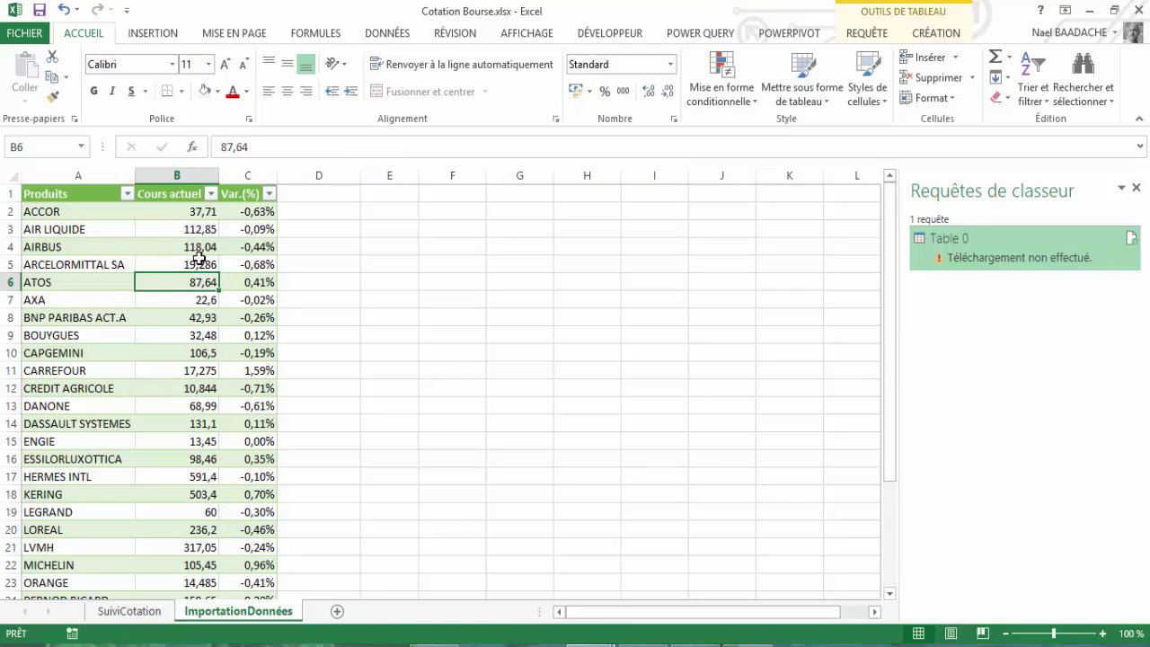
left_click(128, 610)
left_click(194, 388)
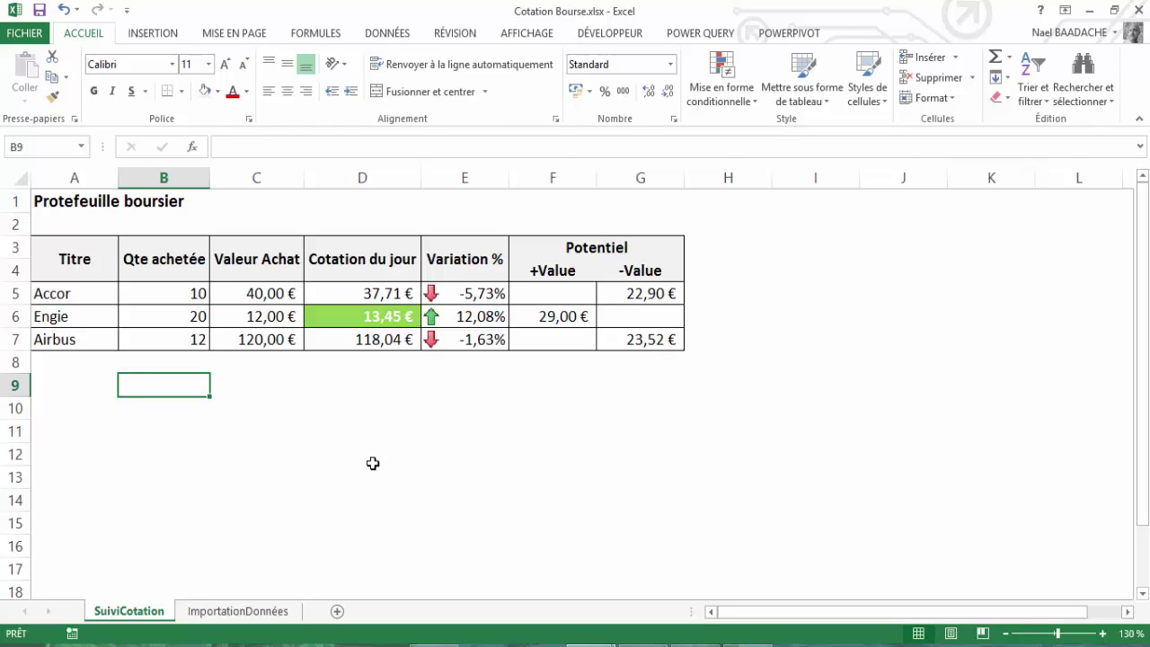
left_click(378, 294)
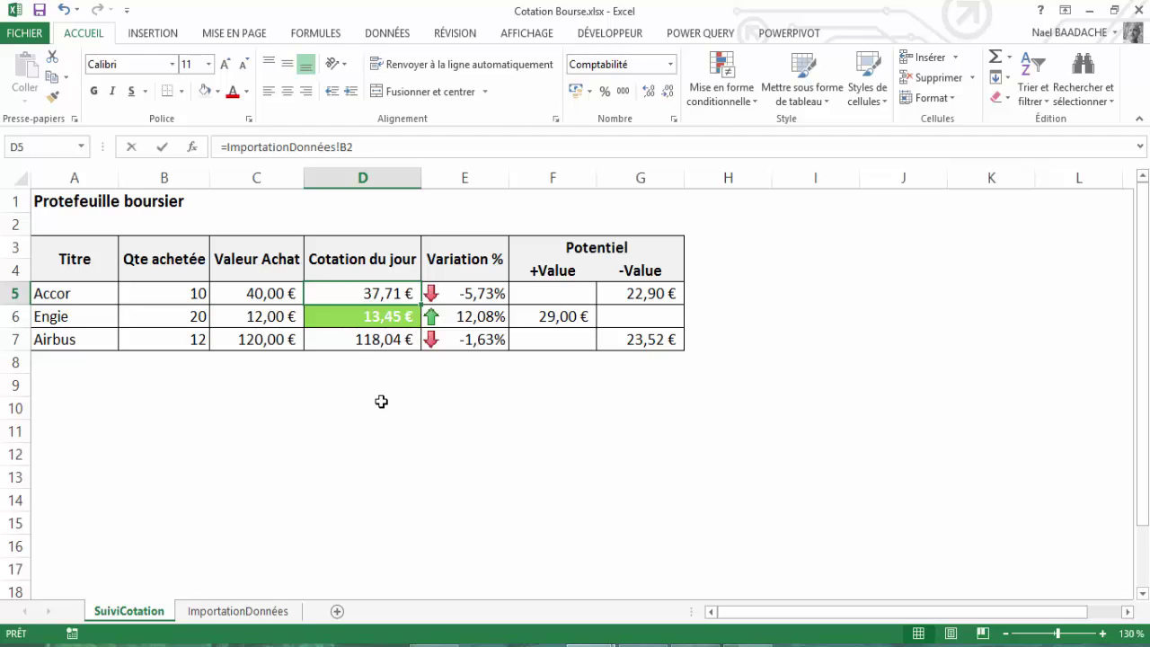
Link Accor's daily quote in D5 to =ImportationDonnées!B2, showing 37,71 €.
type("=")
key("BackSpace")
type("=")
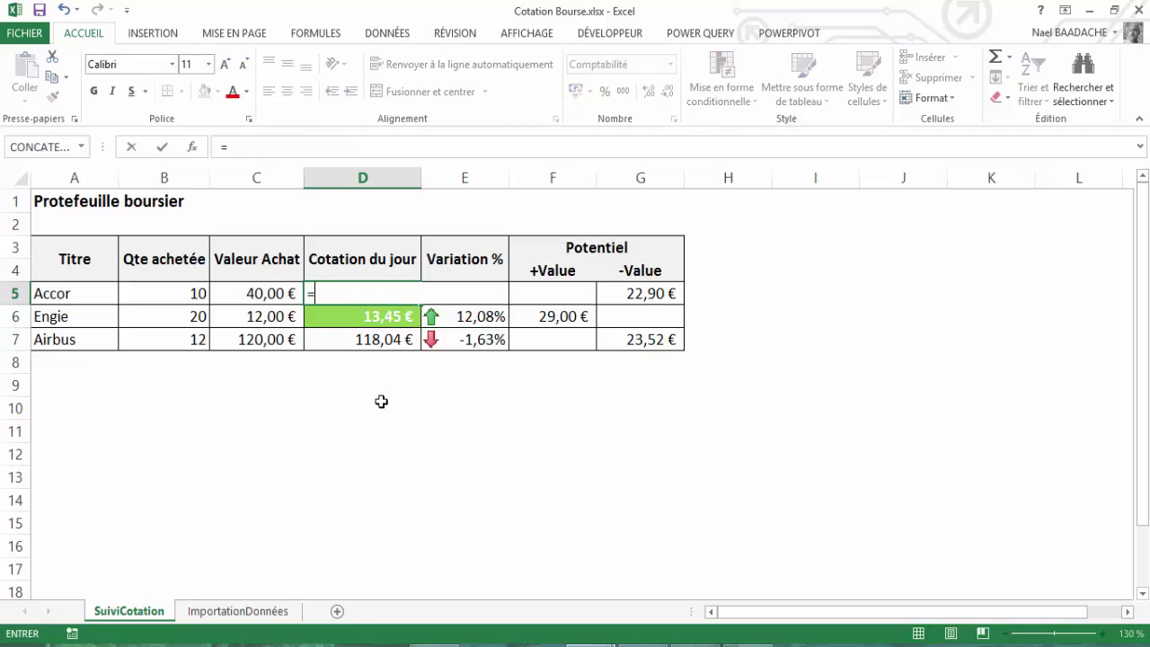
left_click(249, 614)
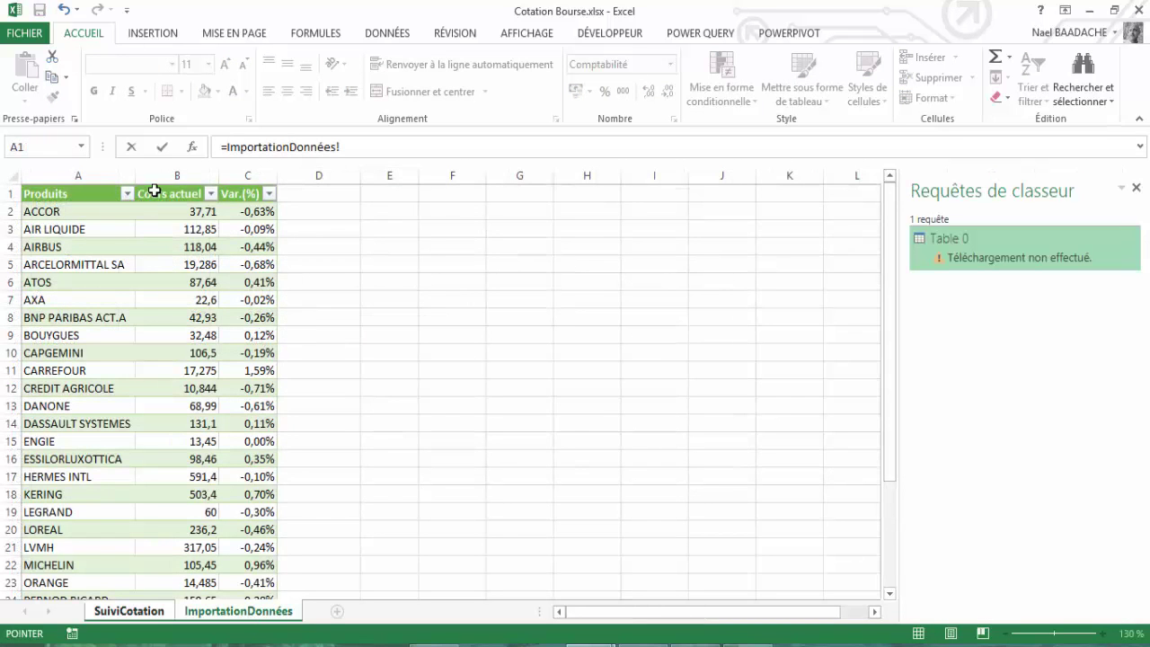
left_click(187, 211)
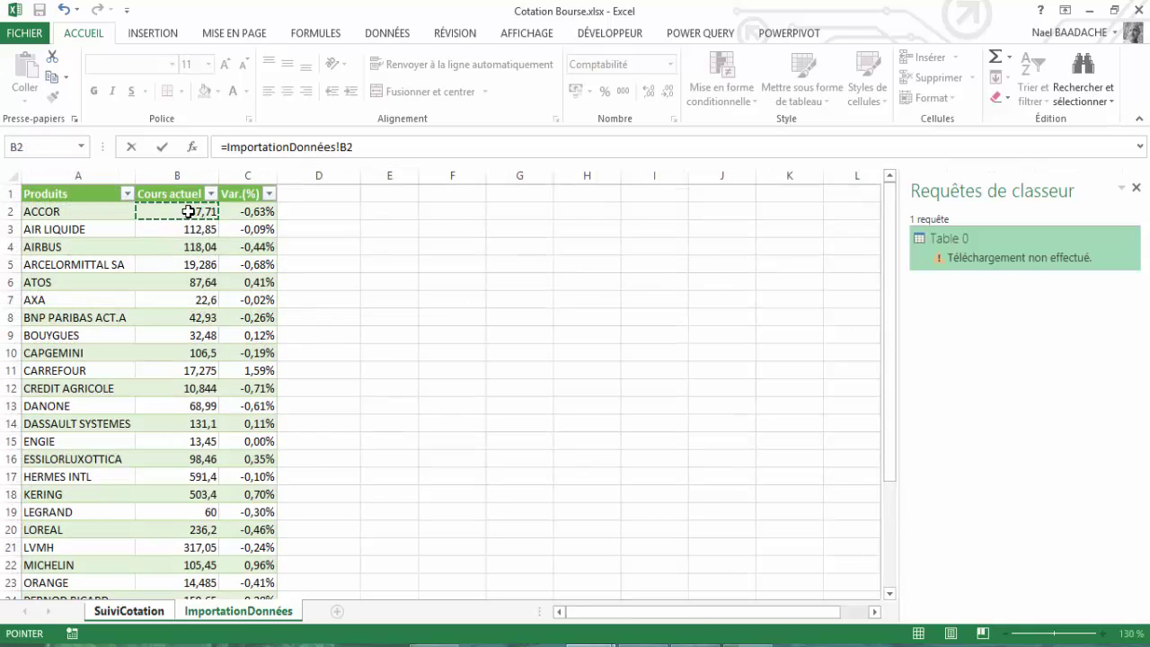
key("Return")
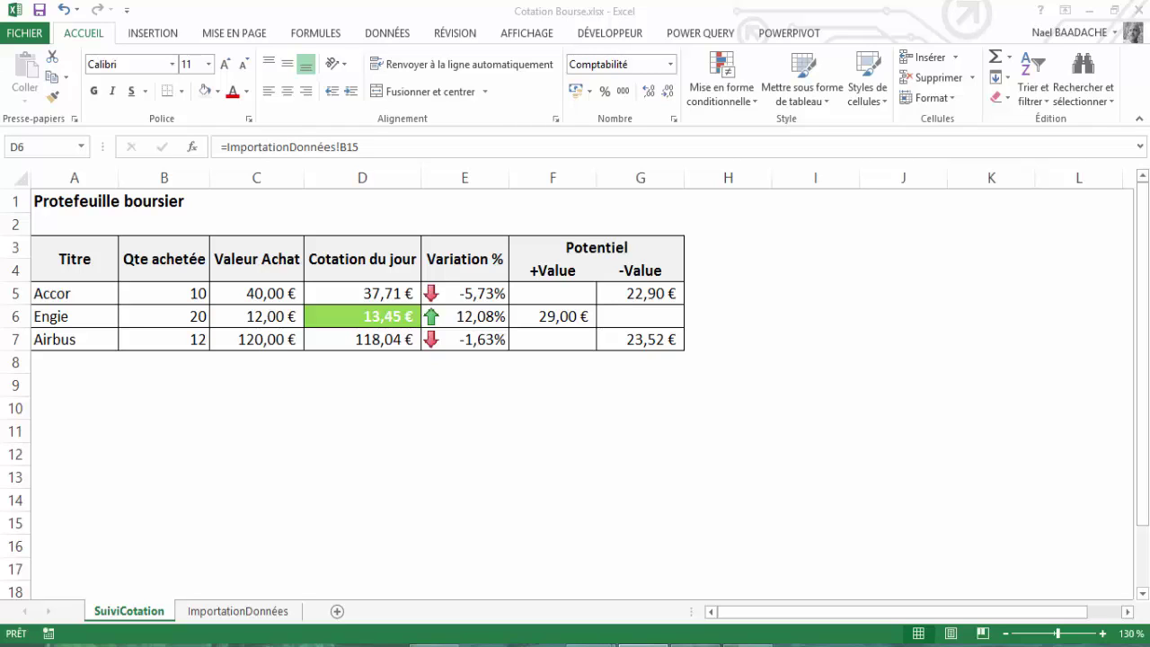
Browse the Données and Affichage ribbons and switch to the Classeur1 workbook window.
left_click(497, 410)
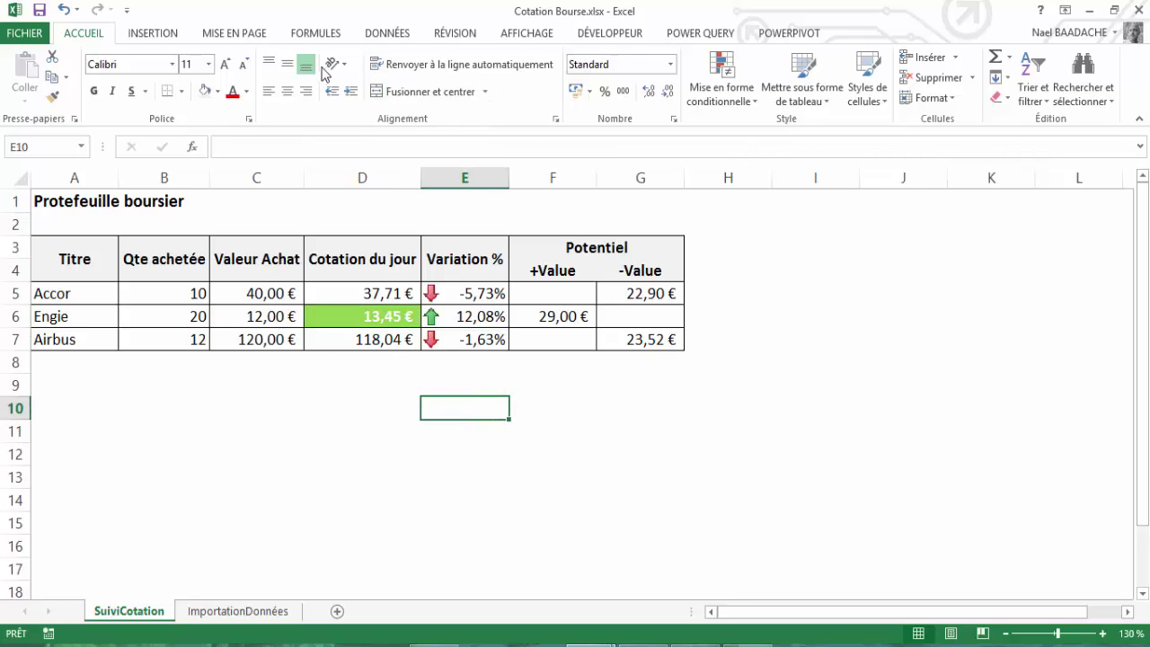
left_click(383, 37)
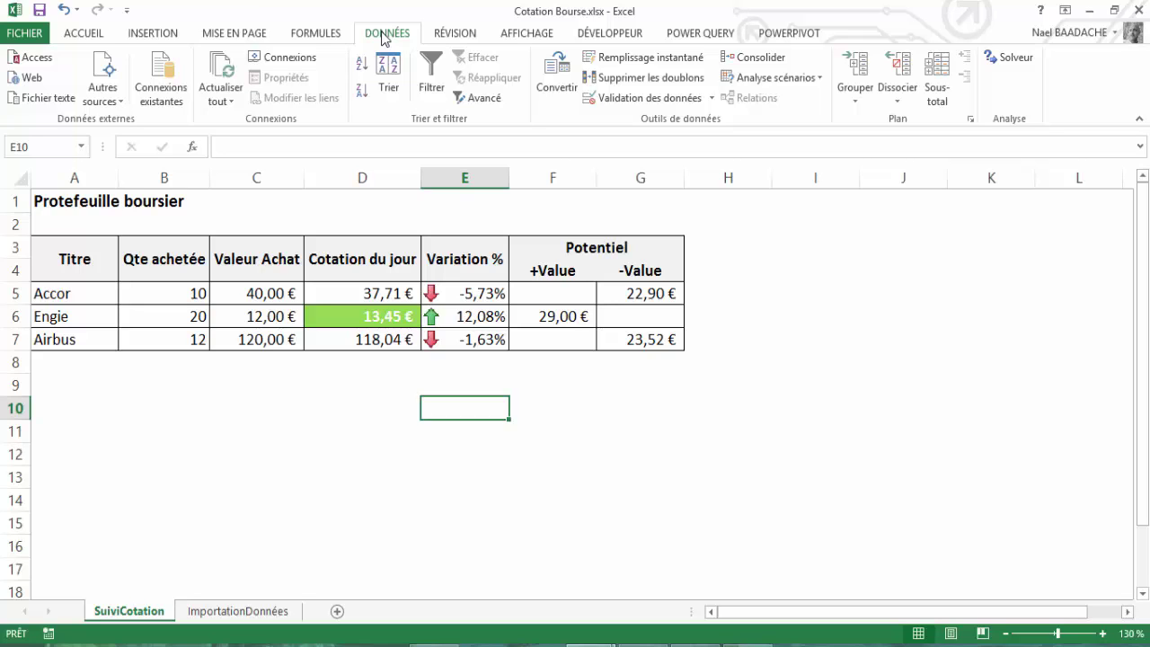
left_click(532, 36)
left_click(934, 94)
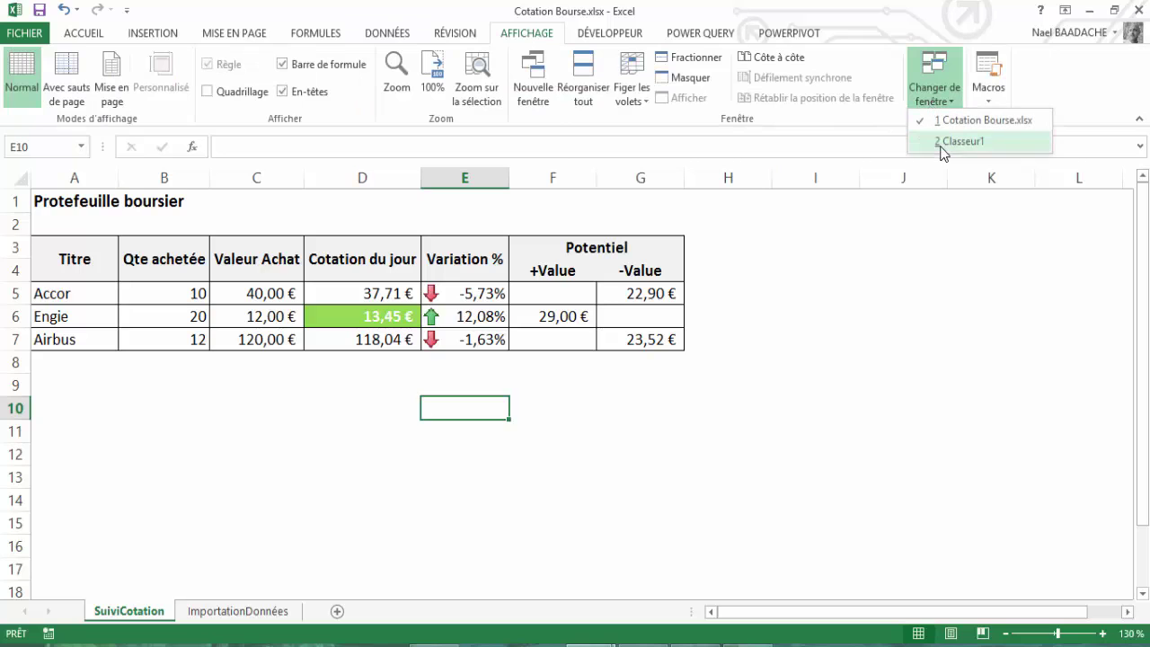
left_click(941, 144)
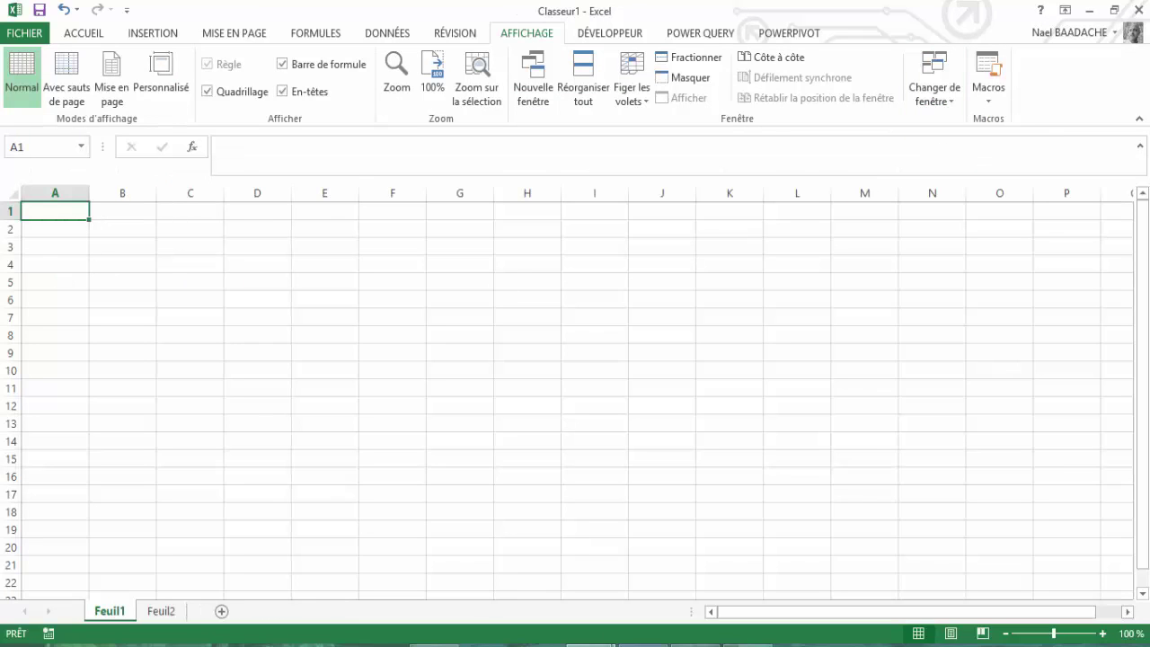
Bring Cotation Bourse.xlsx back to the front and close its window.
mouse_move(591, 643)
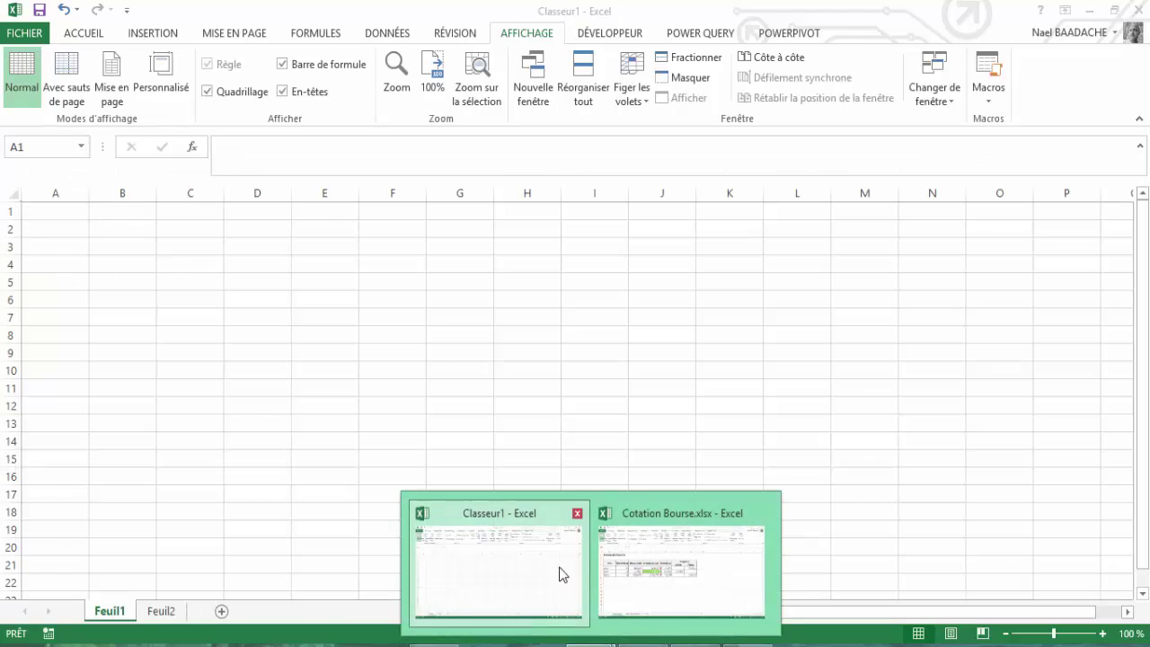
left_click(634, 567)
left_click(275, 368)
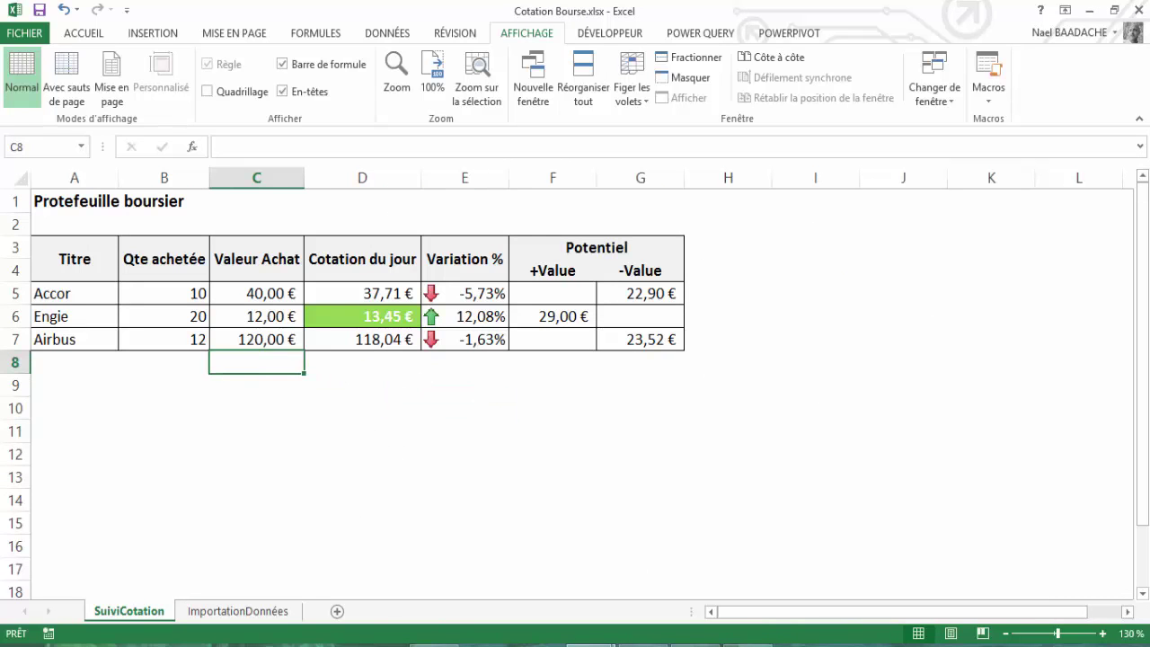
left_click(1134, 10)
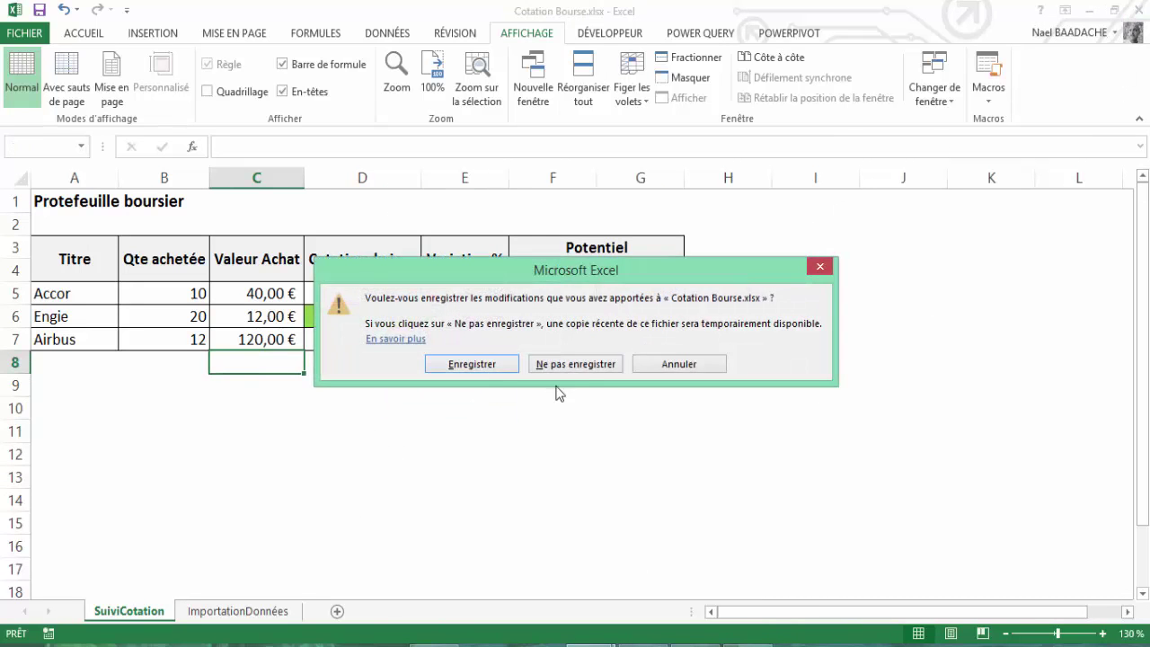
Save Cotation Bourse.xlsx on close, nudge the ribbon screenshot on Feuil2, and return to Feuil1.
left_click(480, 368)
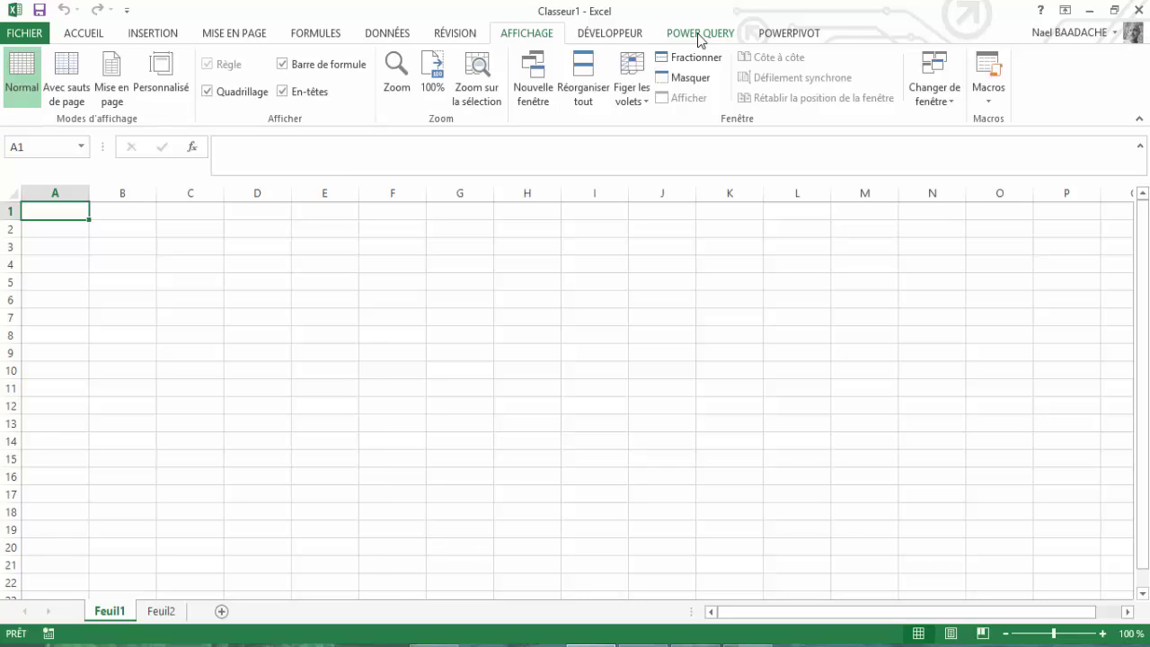
left_click(167, 614)
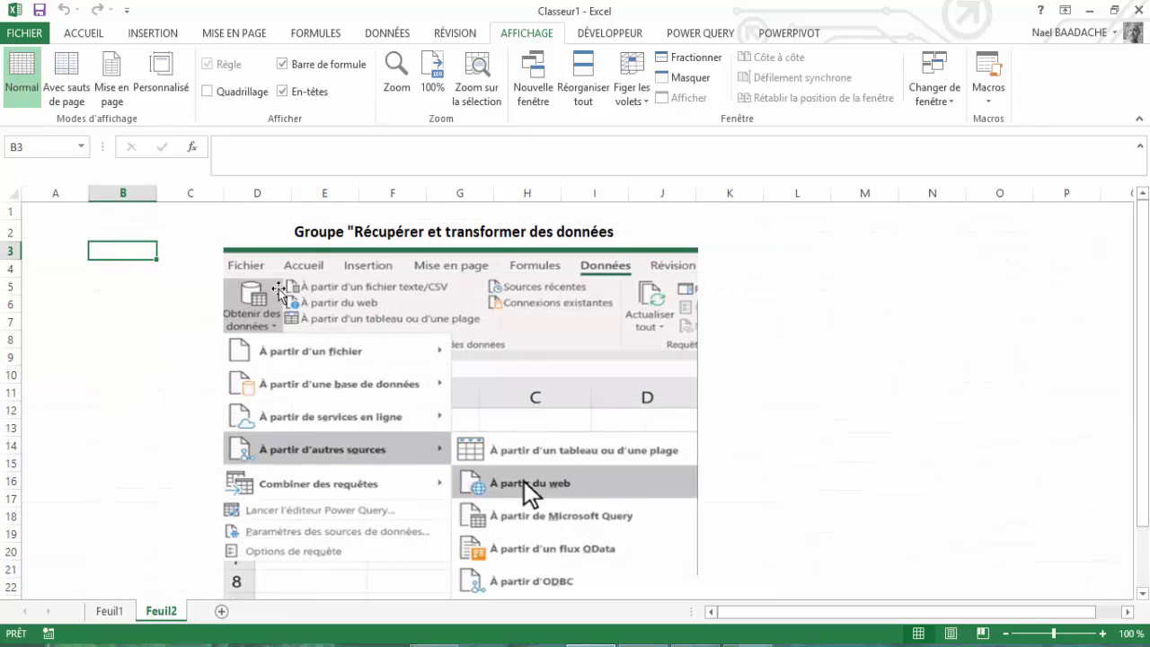
left_click(367, 294)
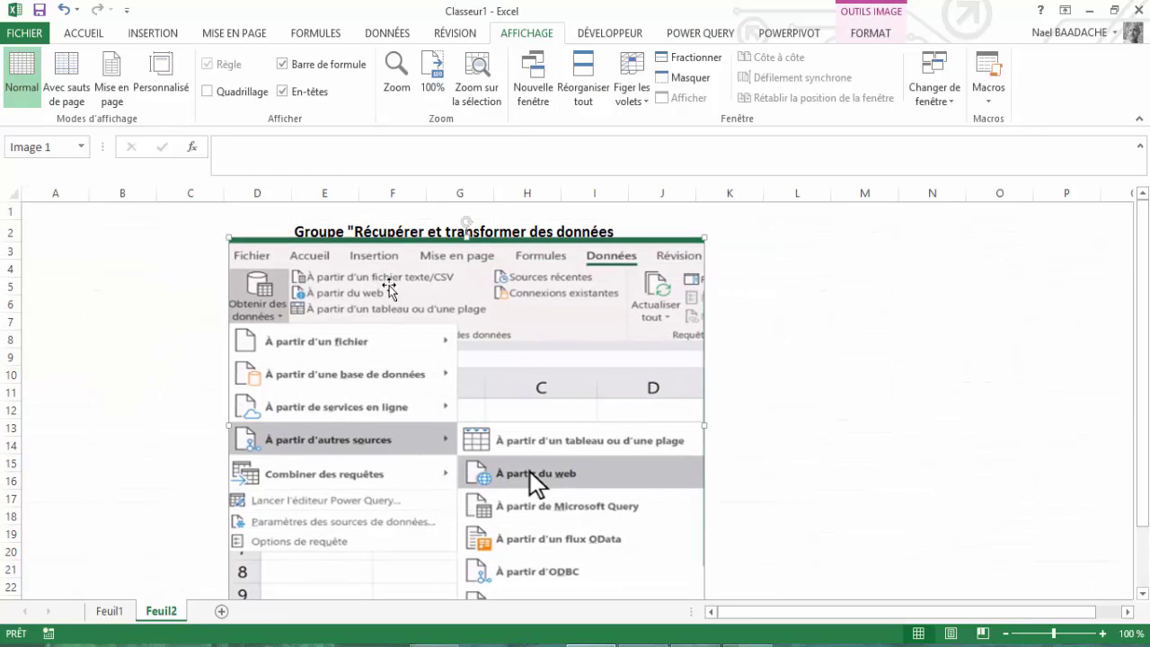
left_click_drag(384, 289, 387, 303)
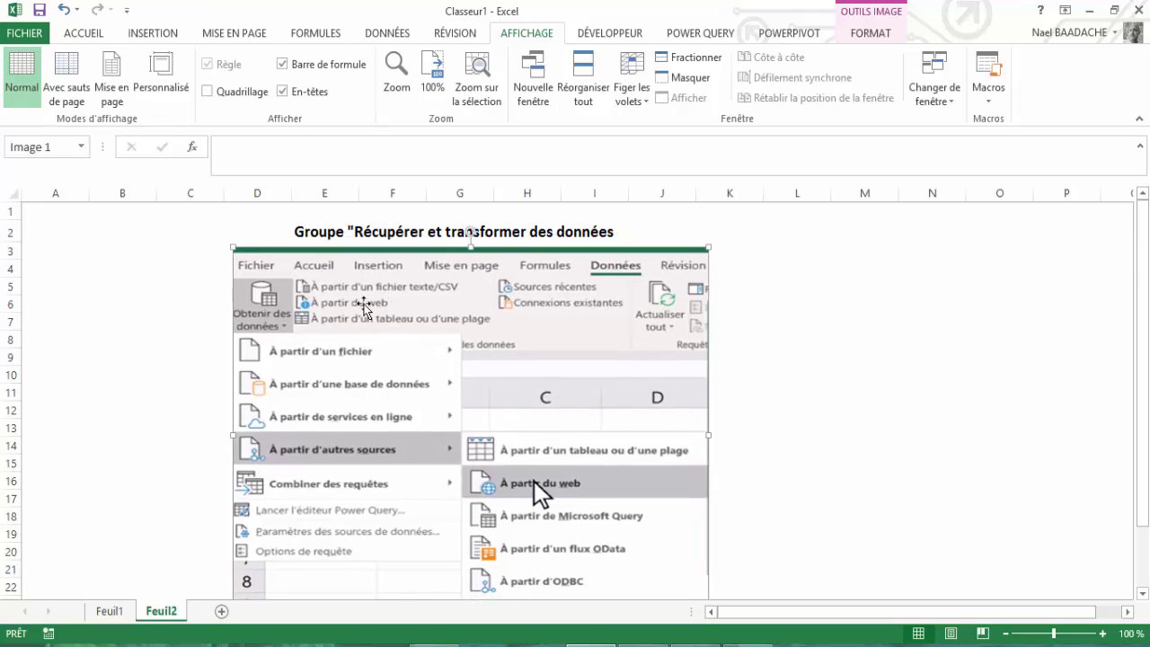
left_click(127, 264)
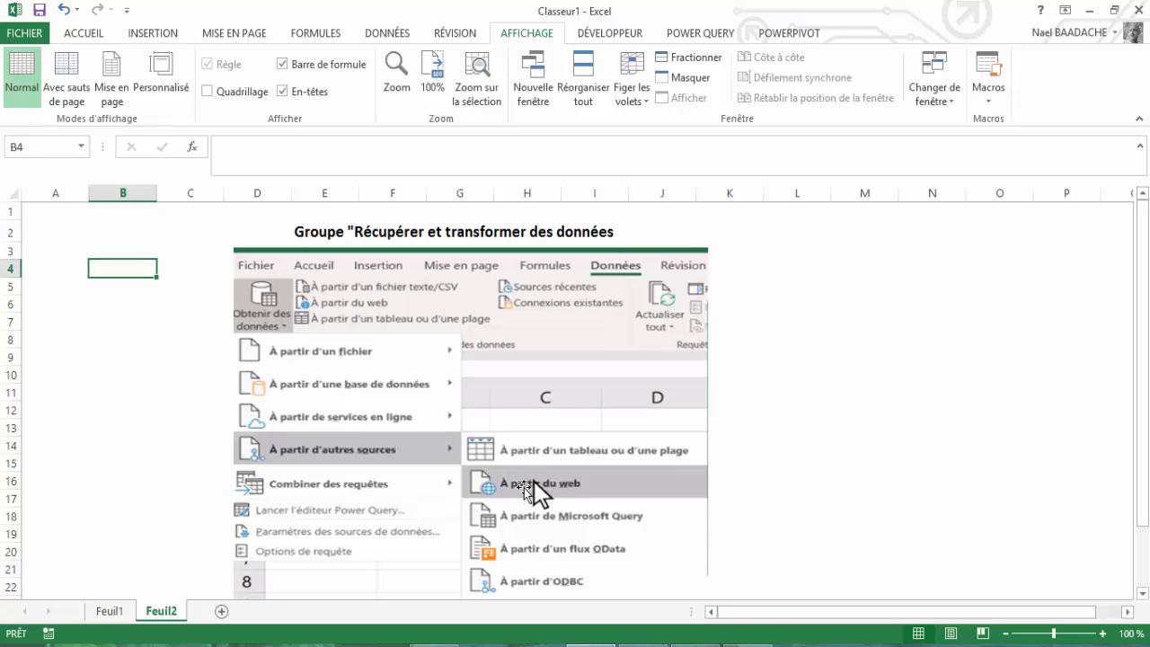
left_click(110, 612)
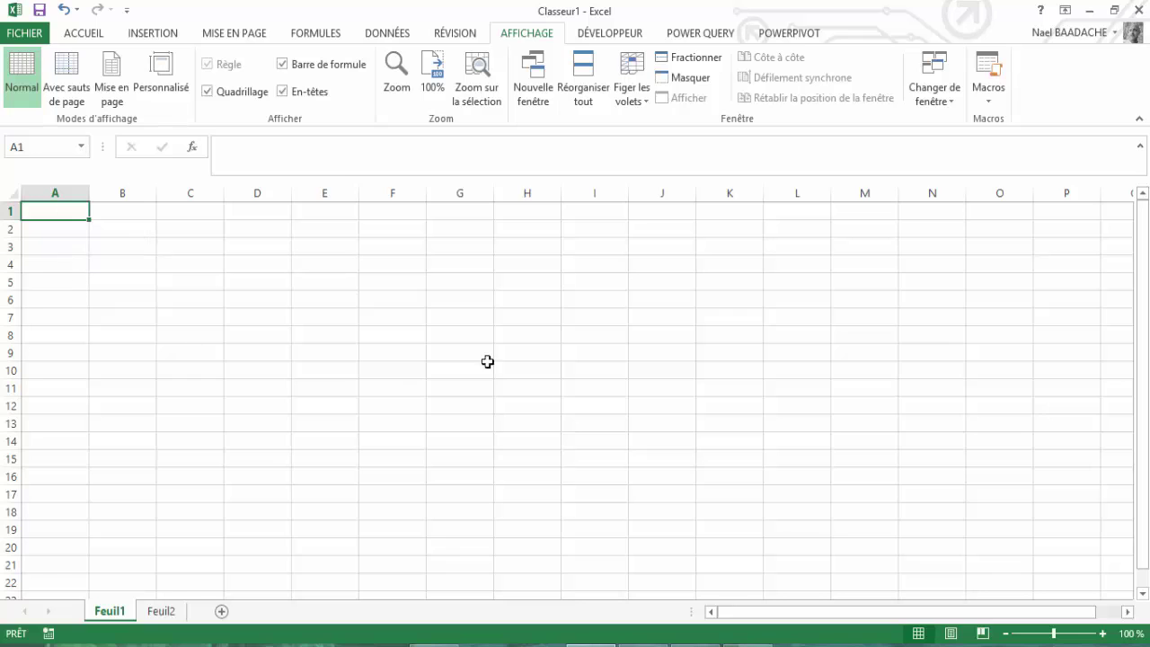
Start a Power Query 'À partir du web' import and bring the Chrome browser forward.
left_click(697, 36)
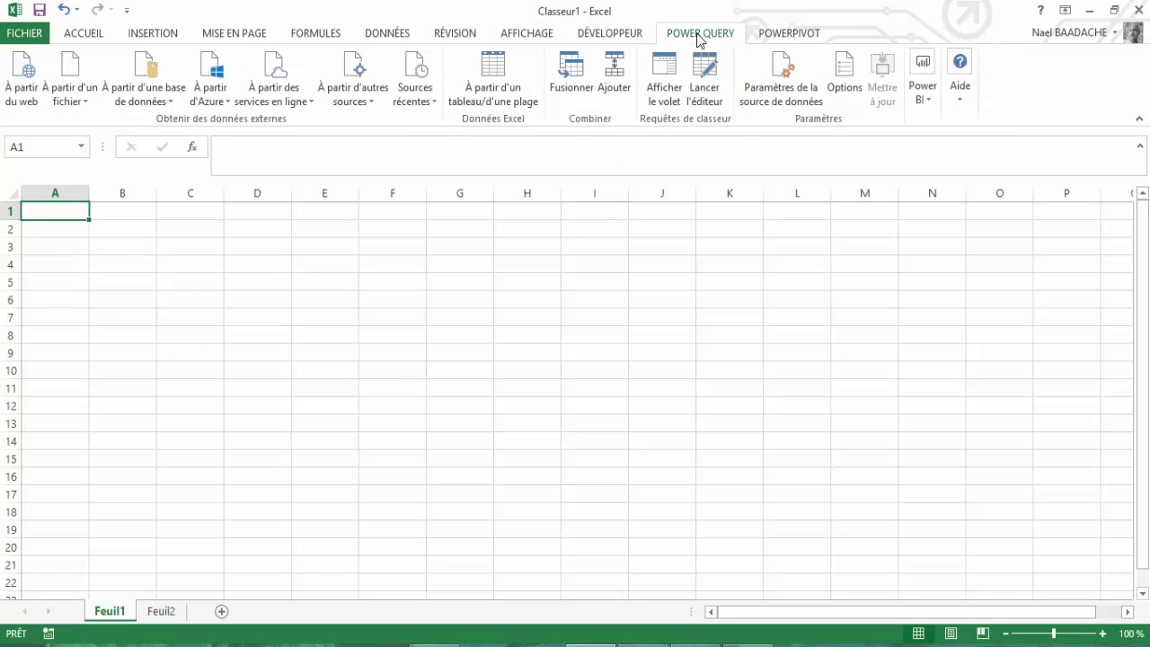
left_click(26, 74)
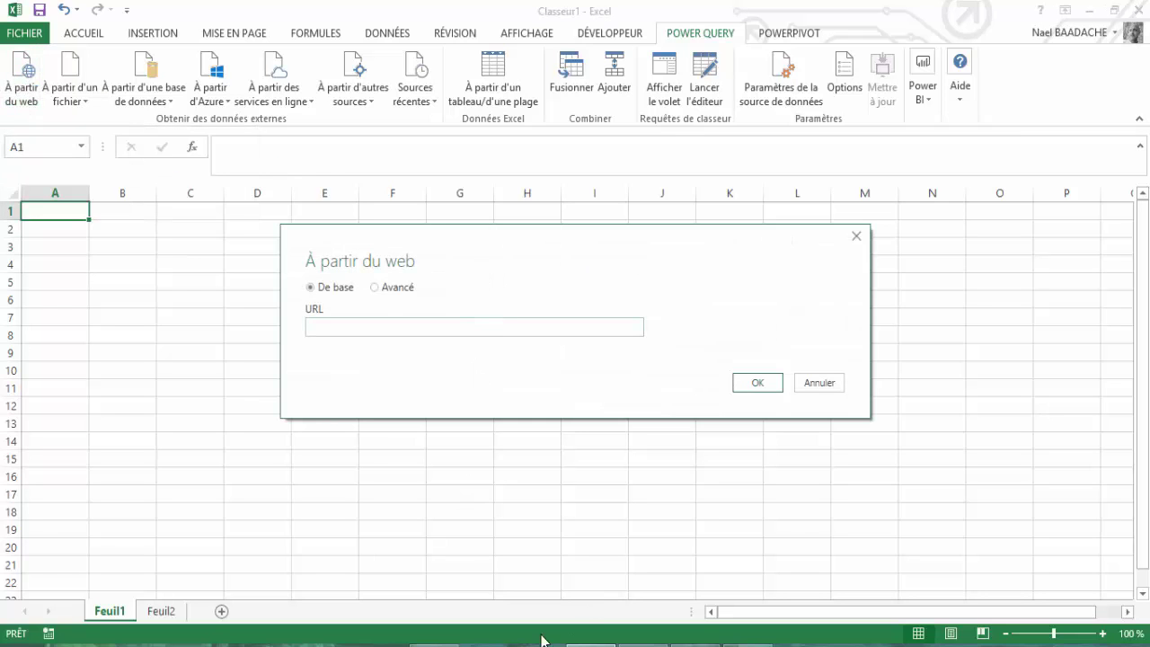
left_click(433, 644)
Open the France CAC40 quotes page from the CentralCharts rankings menu.
scroll(206, 230, "up", 1)
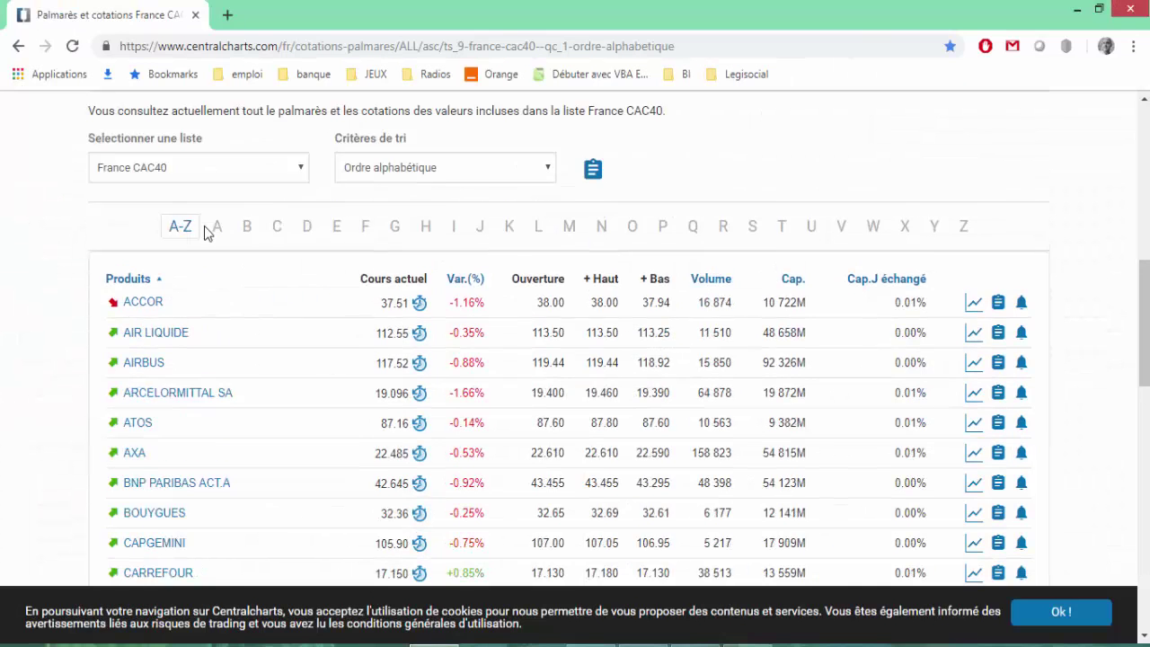
scroll(205, 231, "up", 4)
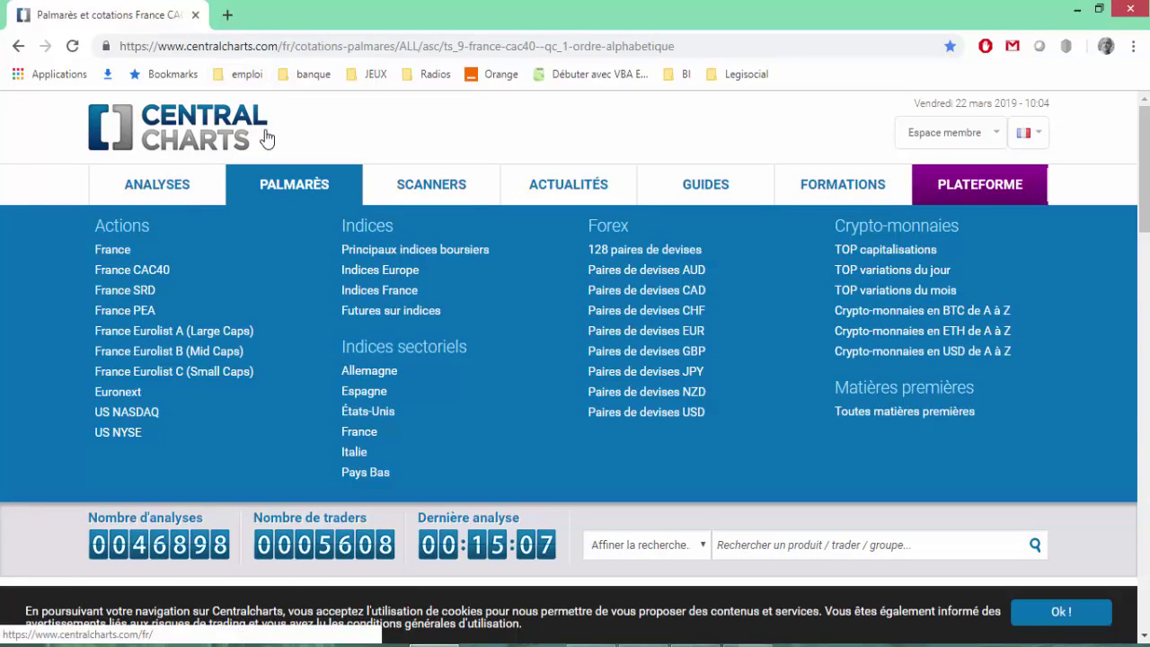
scroll(303, 179, "down", 3)
scroll(302, 171, "down", 2)
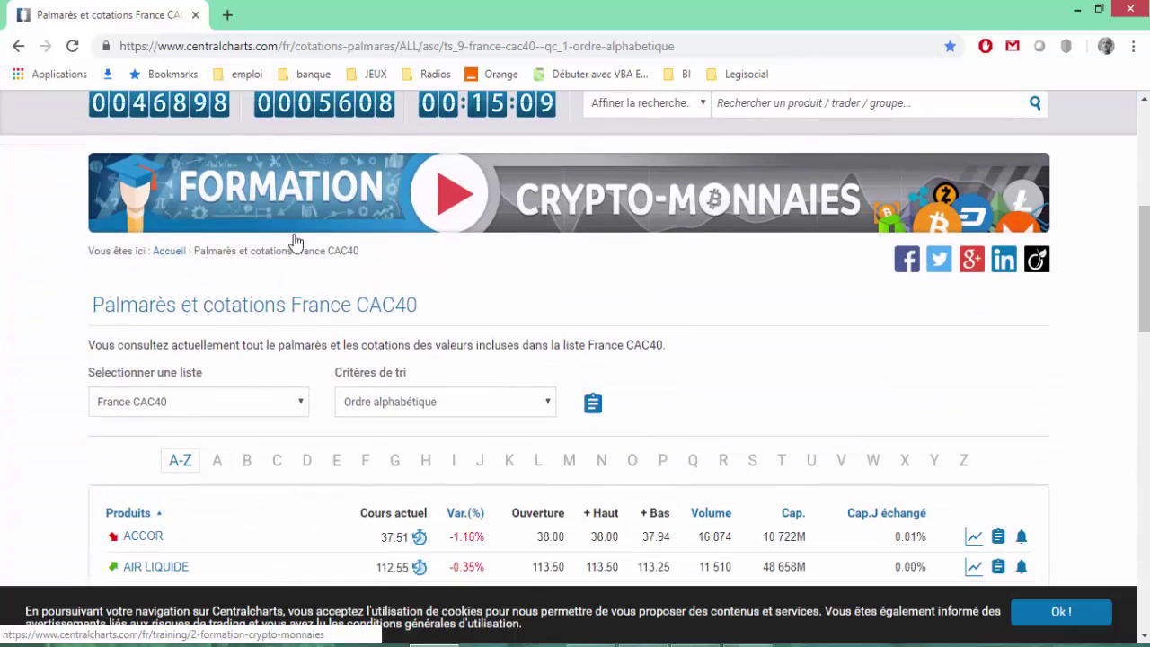
scroll(288, 273, "up", 3)
scroll(283, 224, "up", 2)
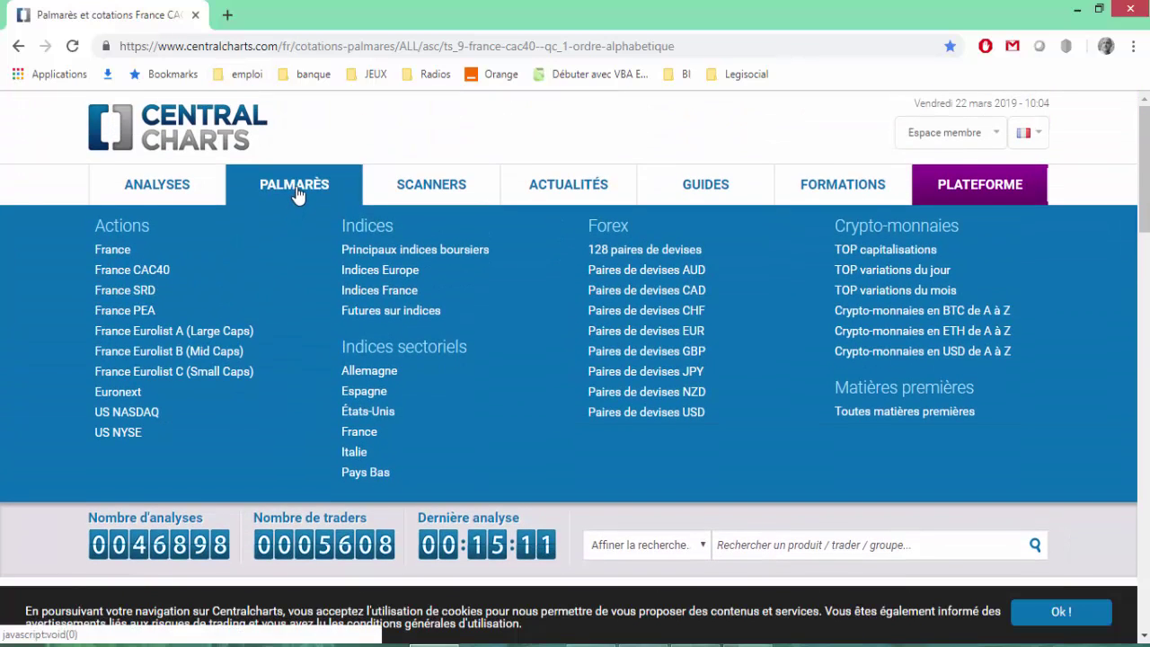
left_click(295, 192)
left_click(298, 192)
left_click(132, 274)
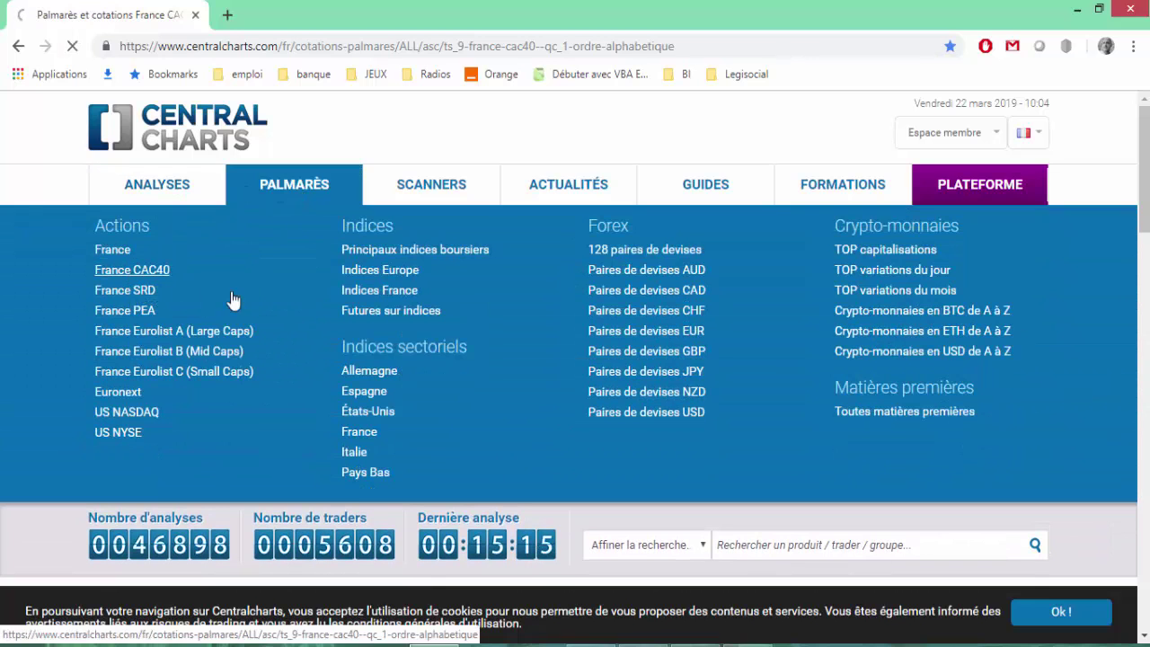
Copy the CAC40 quotes page address from Chrome's address bar.
scroll(29, 335, "down", 2)
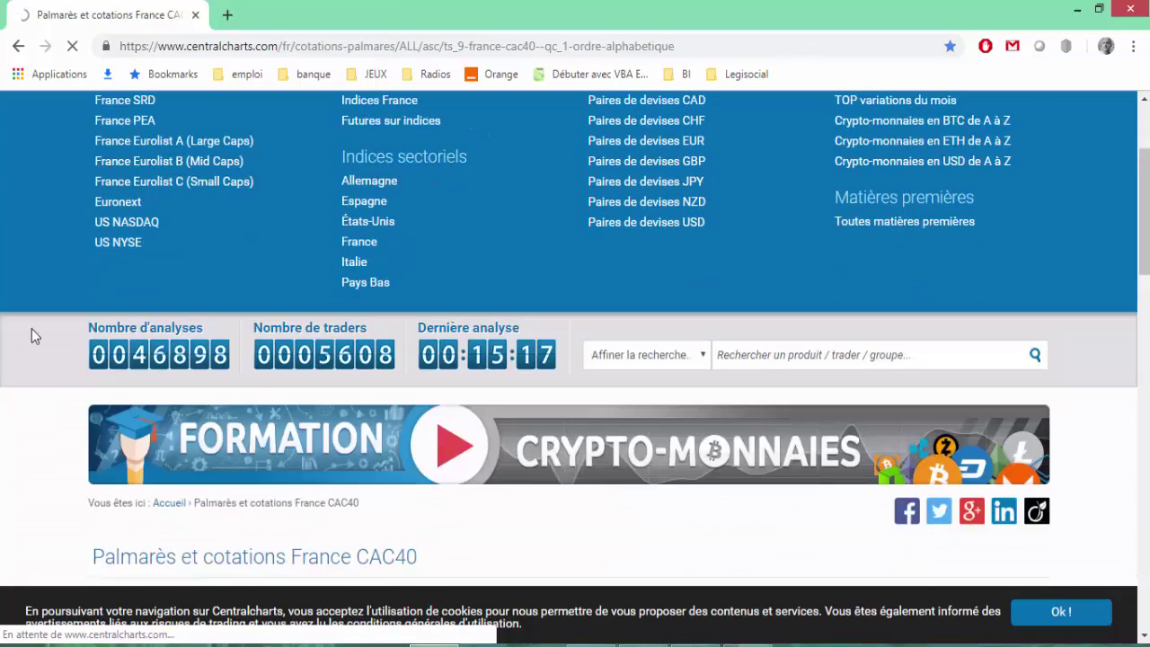
scroll(36, 340, "down", 4)
scroll(108, 279, "down", 2)
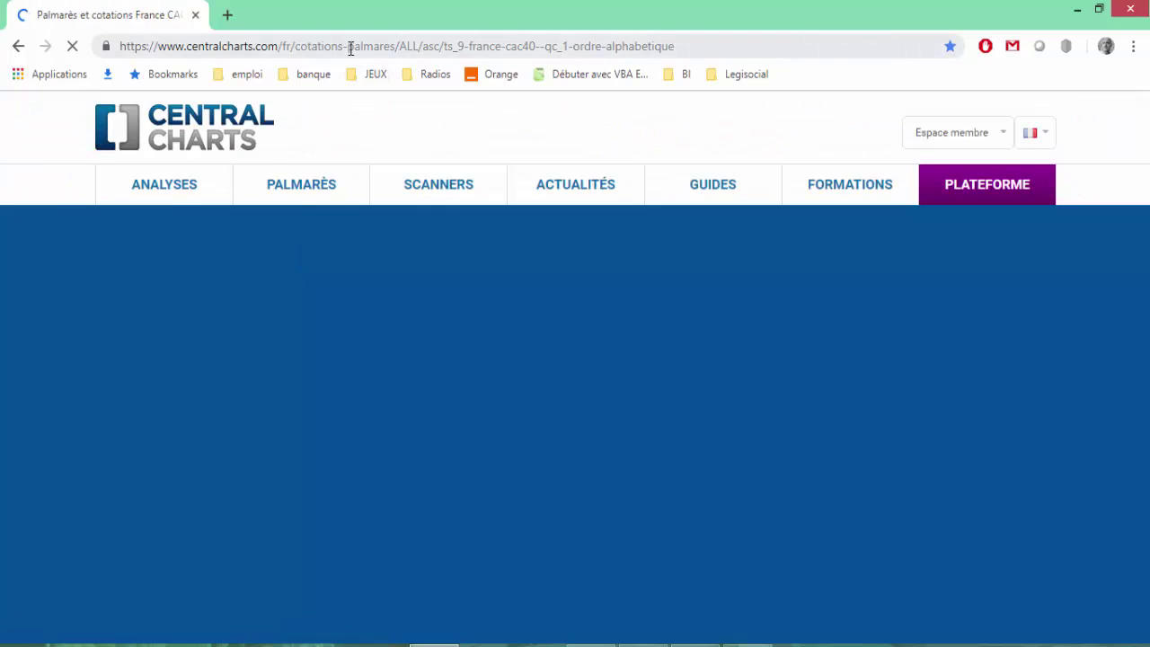
left_click(351, 45)
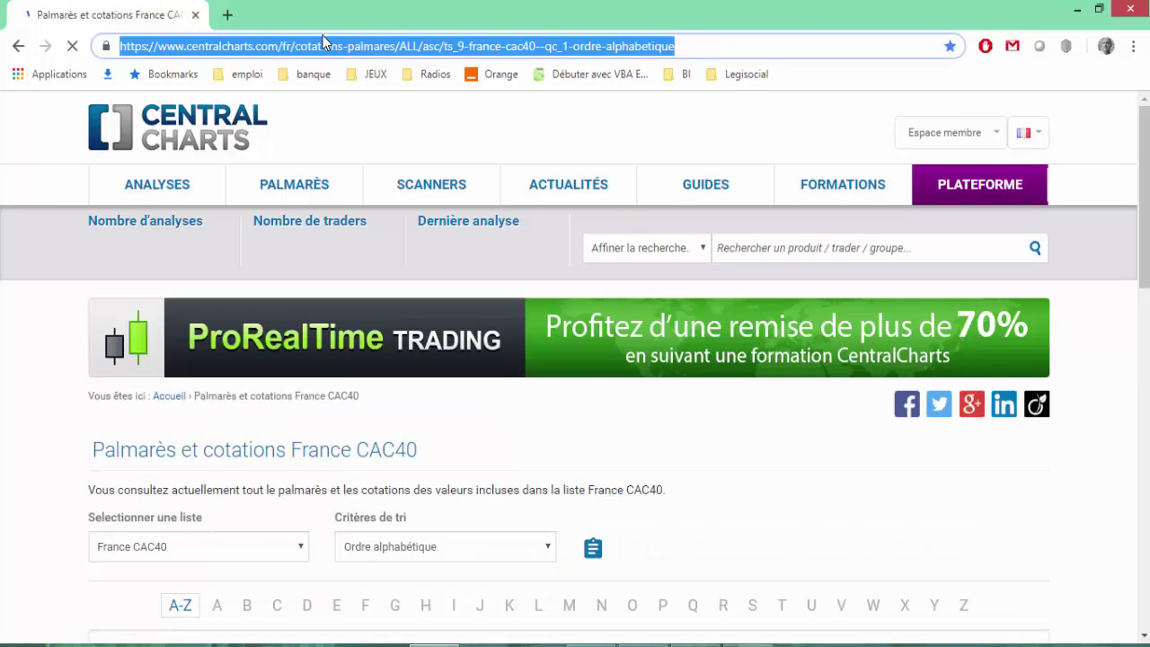
key("ctrl+v")
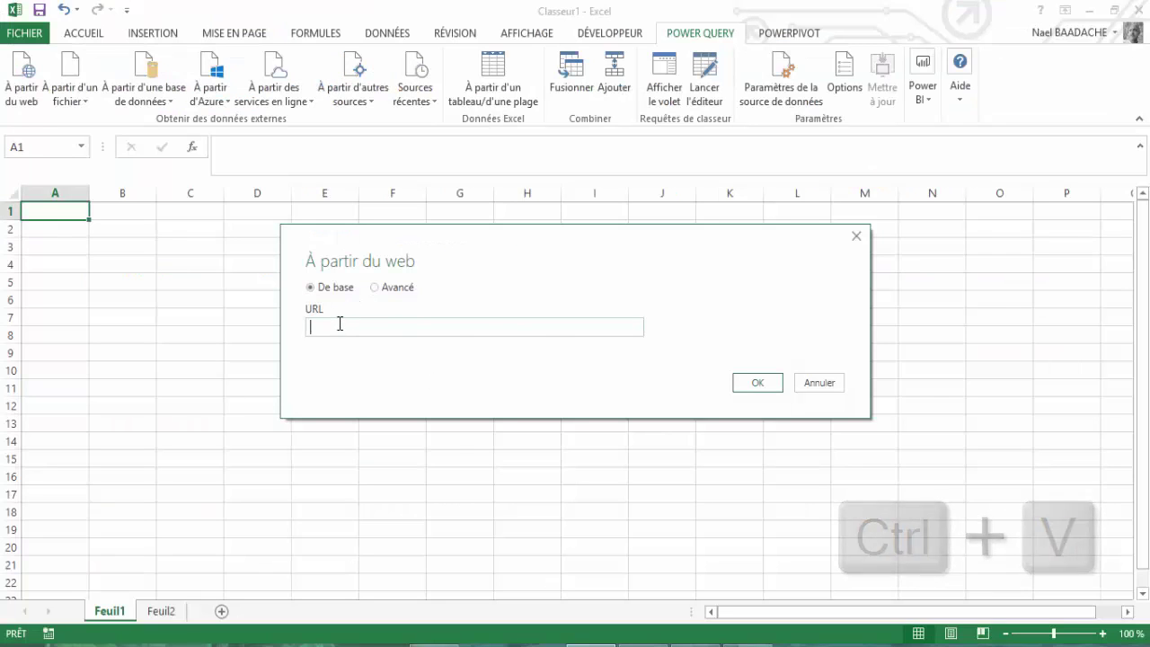
Paste the CentralCharts CAC40 page URL as the web source and confirm the import.
type("https://www.centralcharts.com/fr/cotations-palmares/ALL/asc/ts_9-france-cac40--qc_1-ordre-alphabetique")
left_click(761, 385)
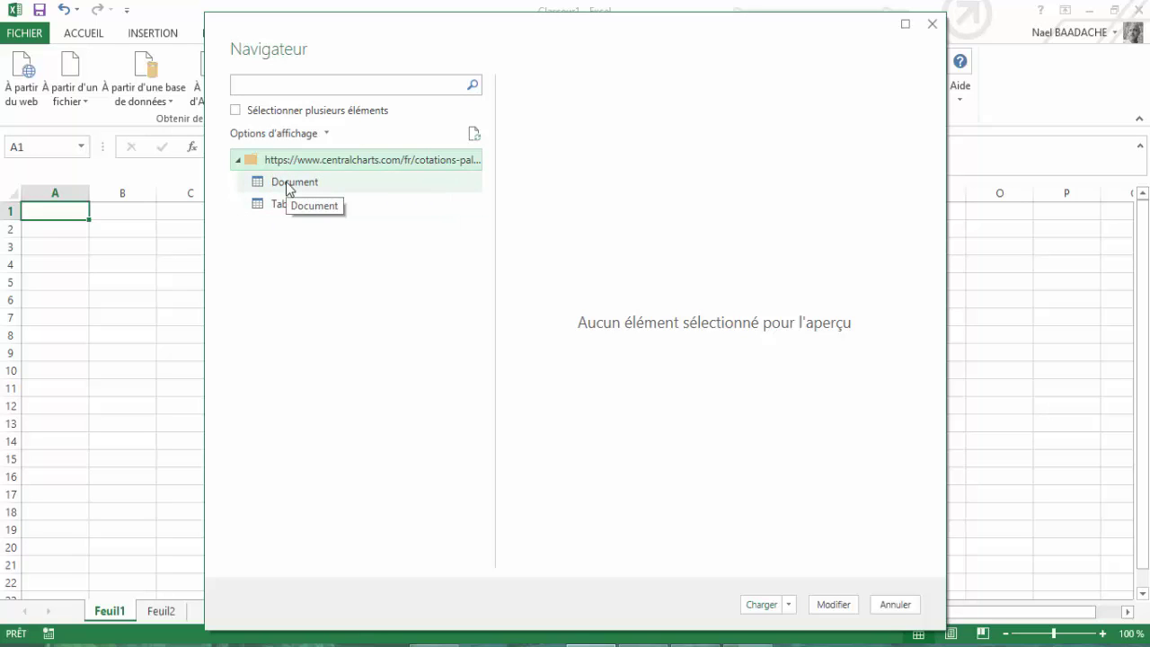
Preview Document and Table 0 in the Navigator, then edit Table 0 in the query editor.
left_click(289, 184)
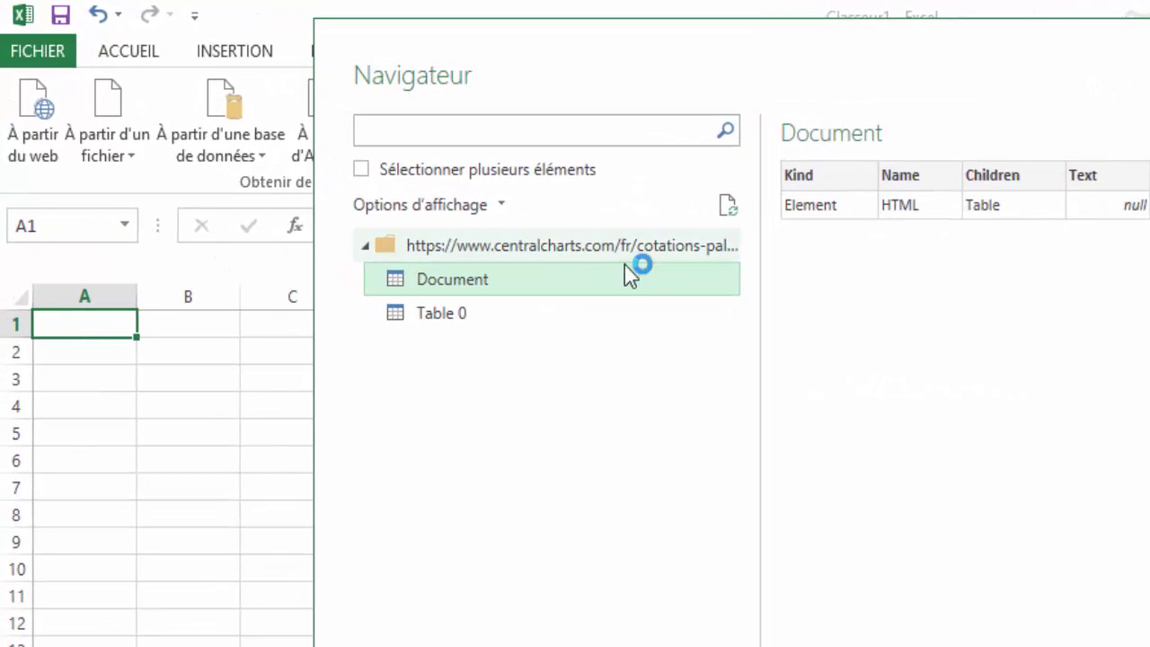
left_click(455, 322)
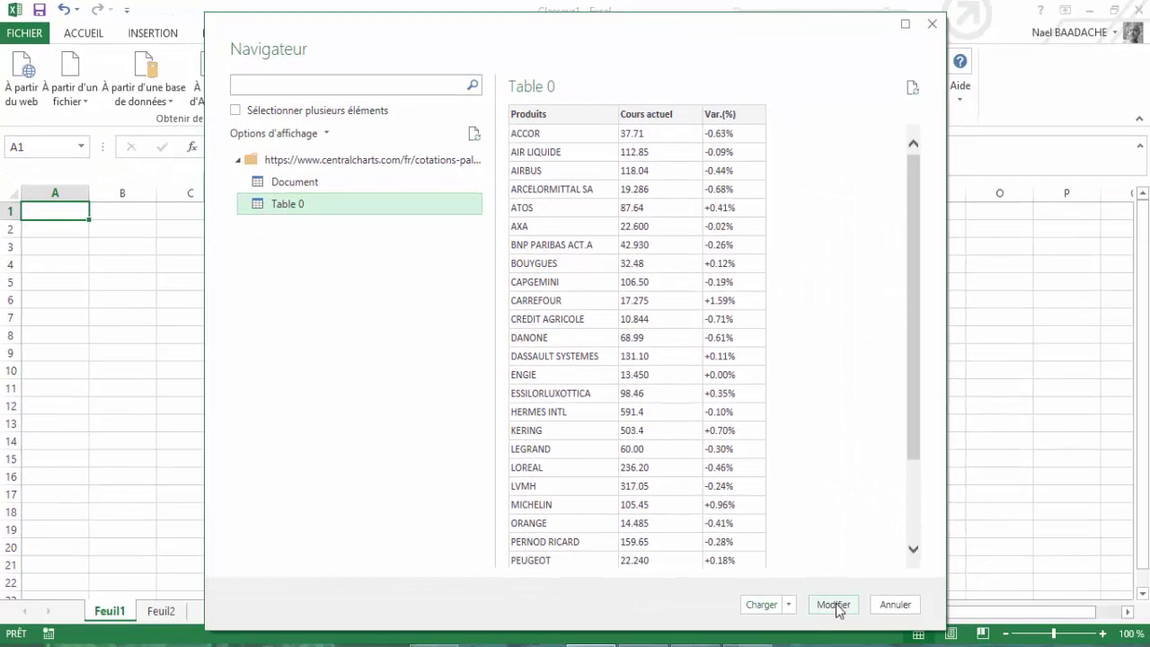
left_click(834, 604)
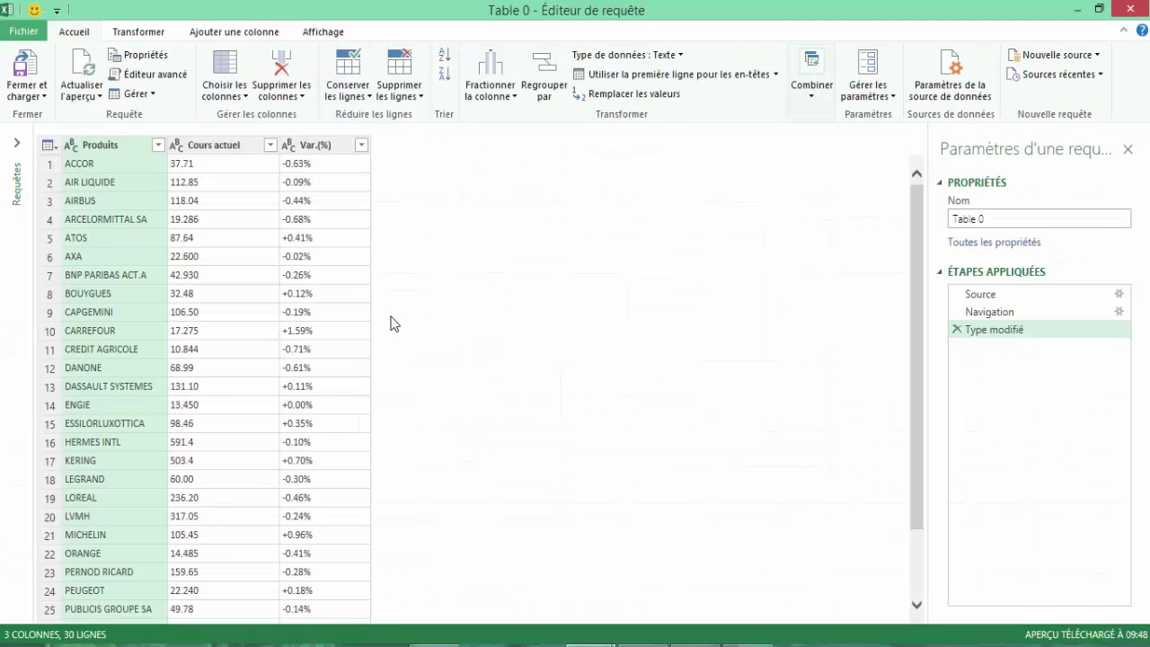
Replace '.' with ',' in the Cours actuel column values.
left_click(208, 148)
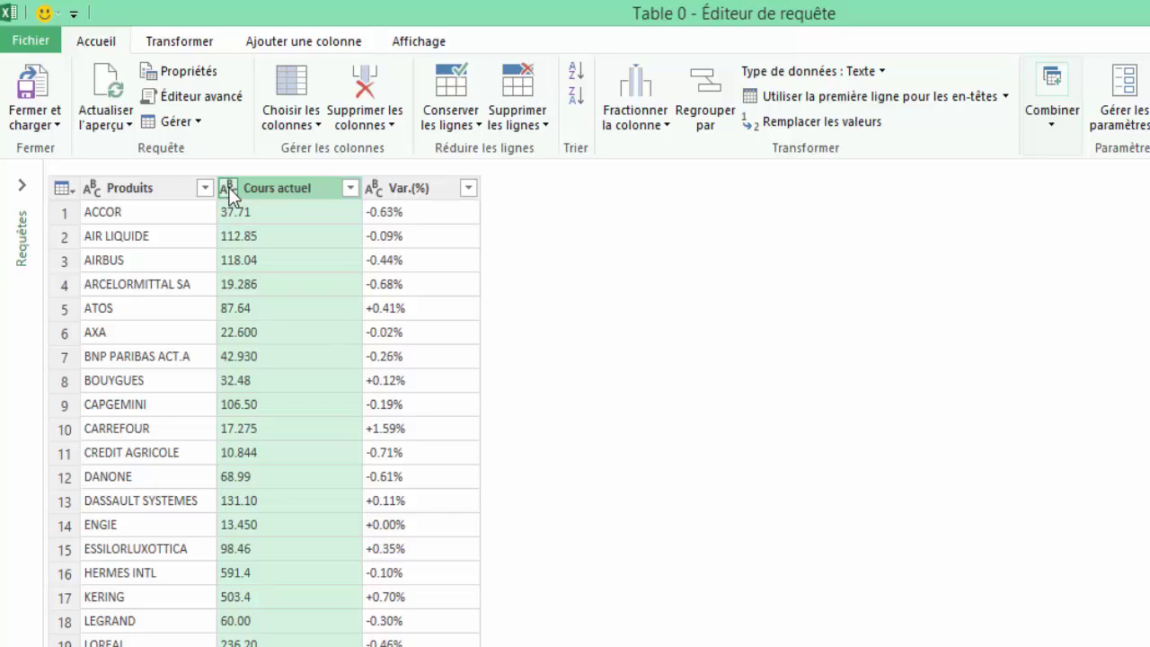
left_click(818, 125)
type(".")
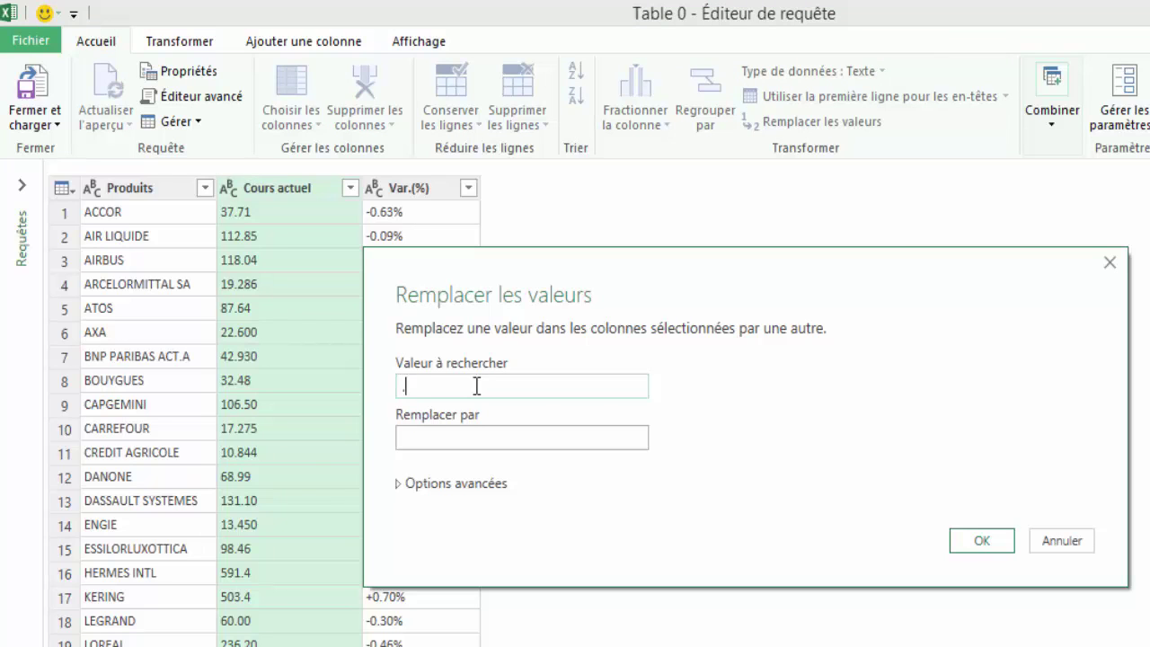
left_click(438, 438)
type(",")
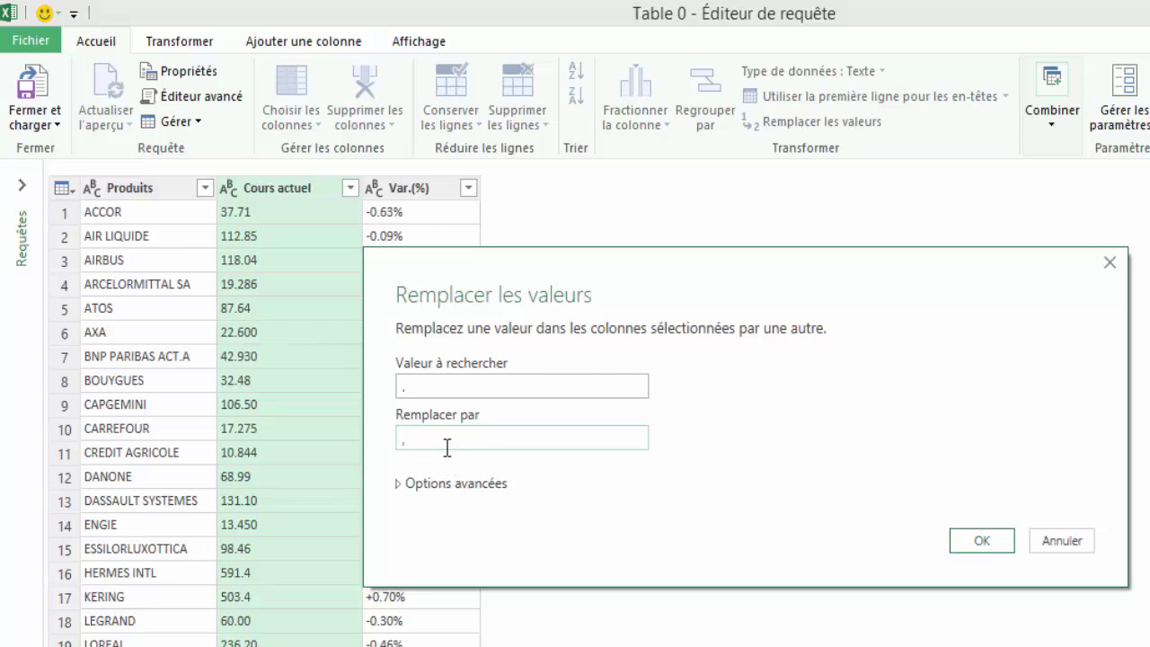
left_click(981, 545)
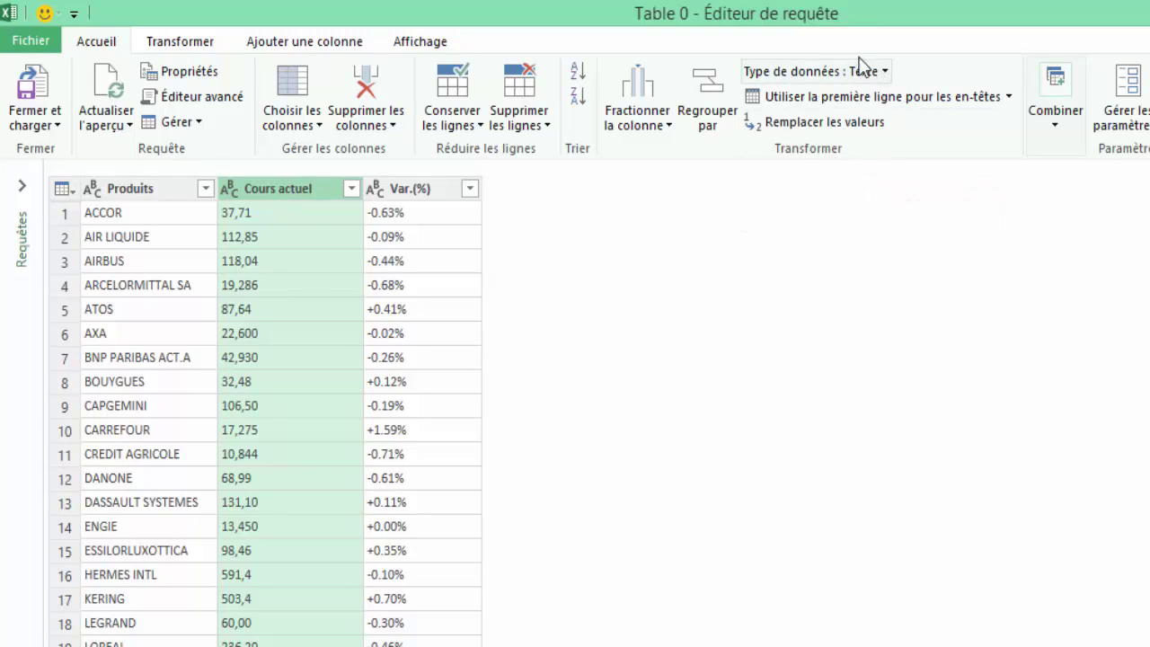
Set Cours actuel to Nombre décimal and begin replacing values in the Var.(%) column.
left_click(884, 72)
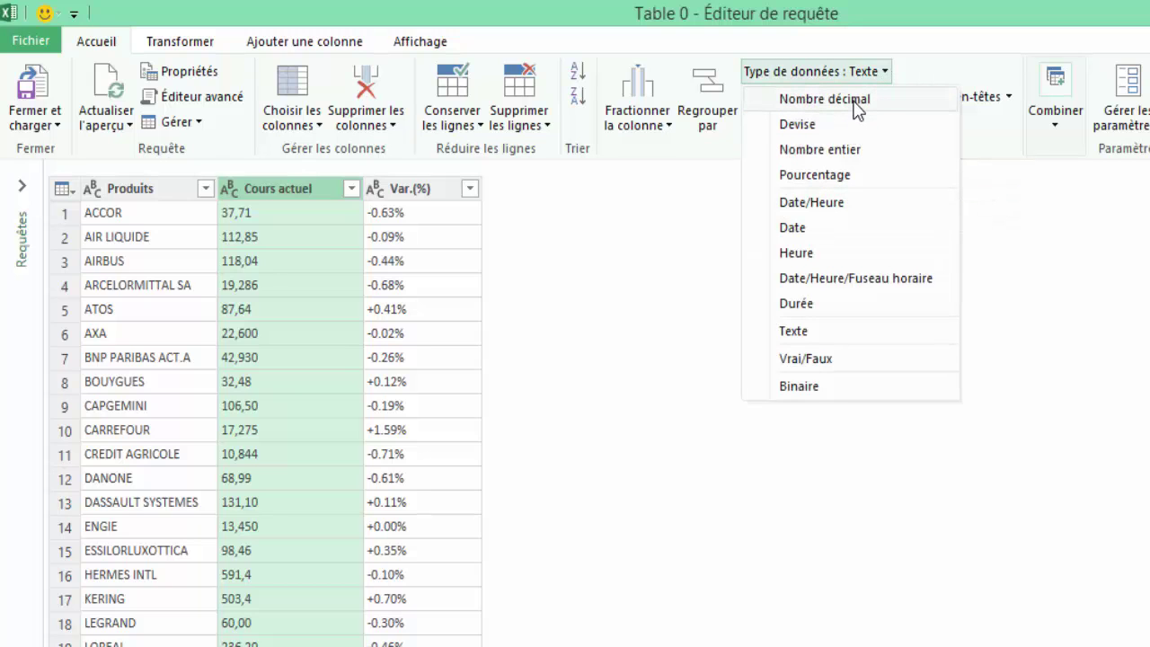
left_click(856, 106)
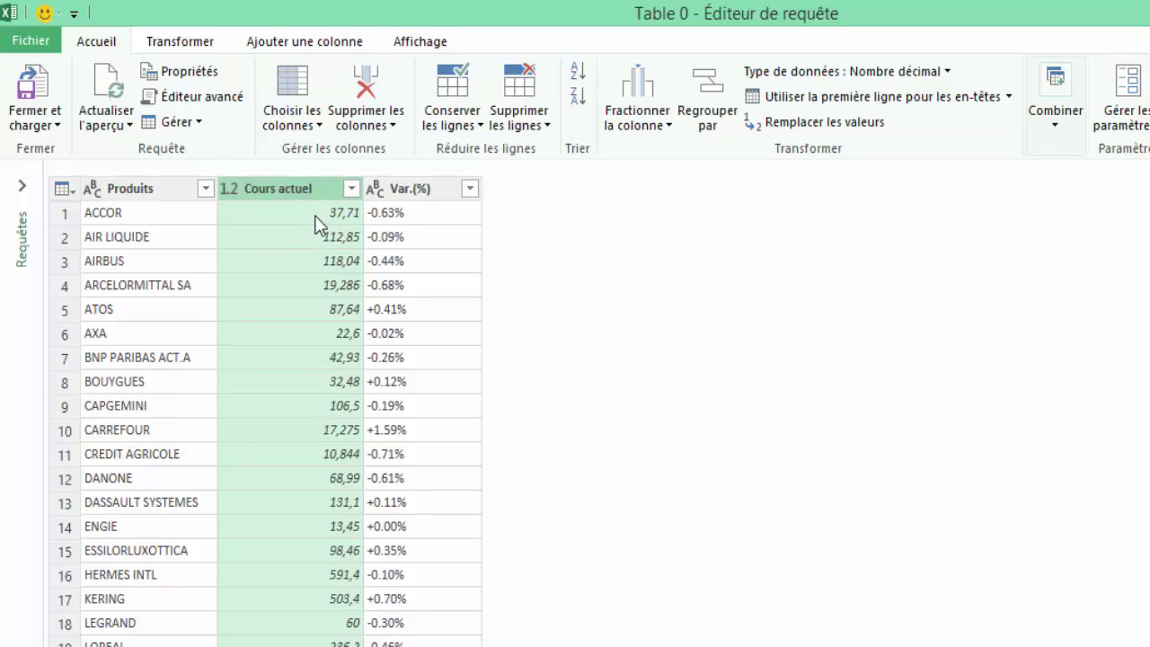
left_click(399, 194)
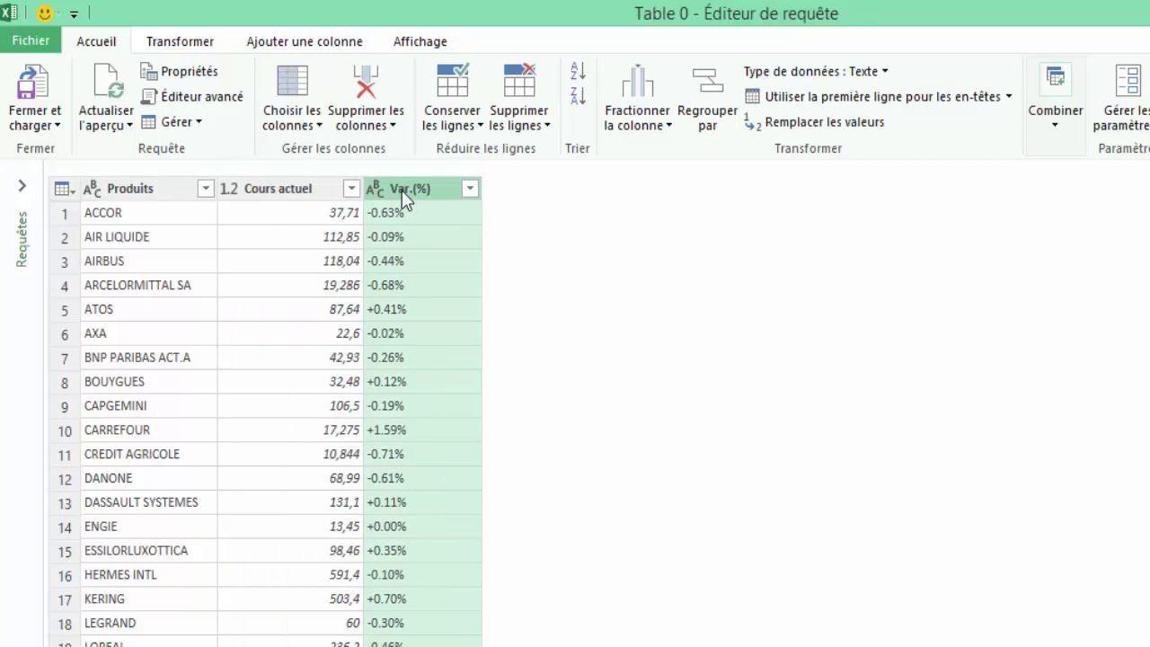
left_click(834, 131)
type(".")
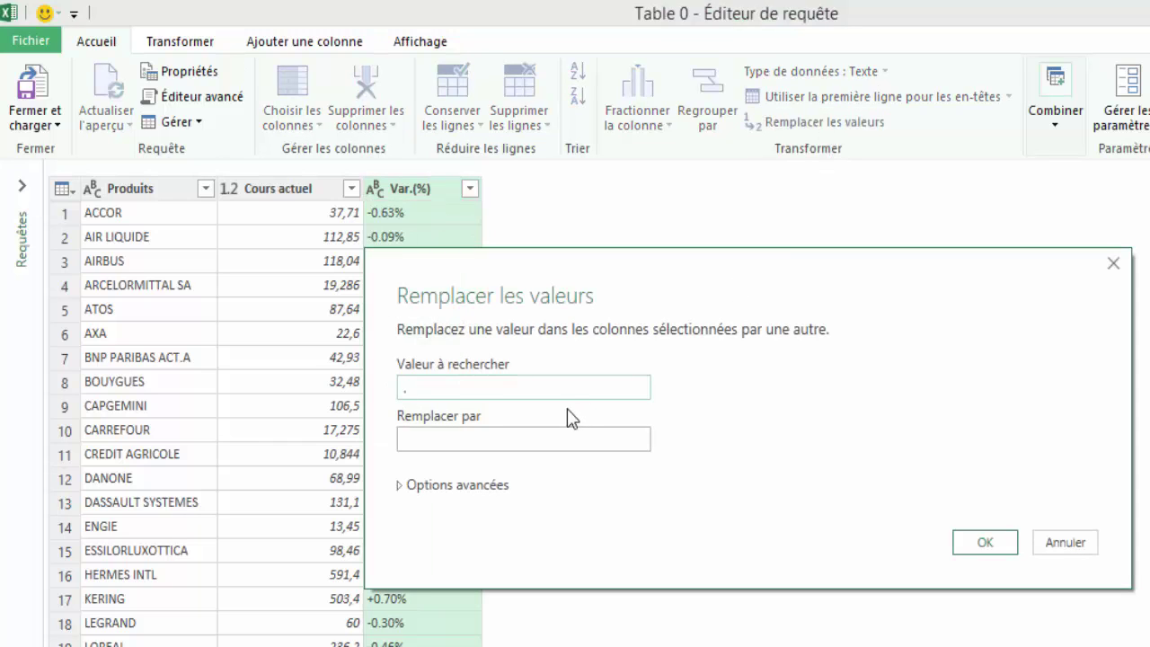
Replace '.' with ',' in Var.(%) and type it as Pourcentage, e.g. ACCOR -0,63 %.
left_click(457, 432)
type(",")
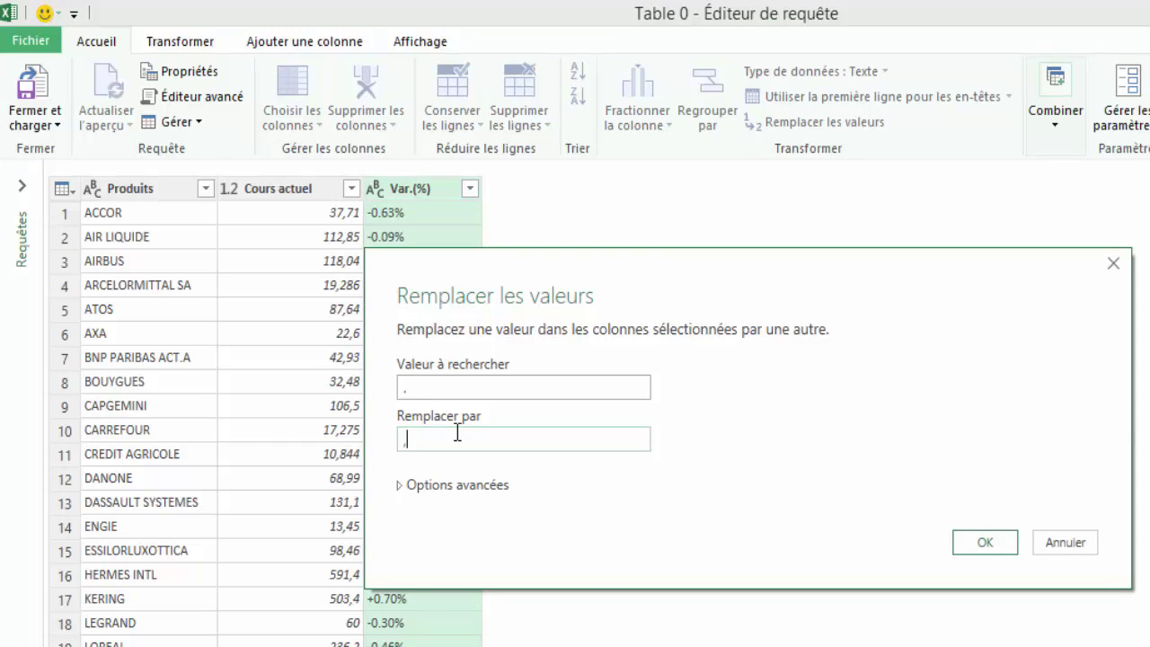
left_click(982, 544)
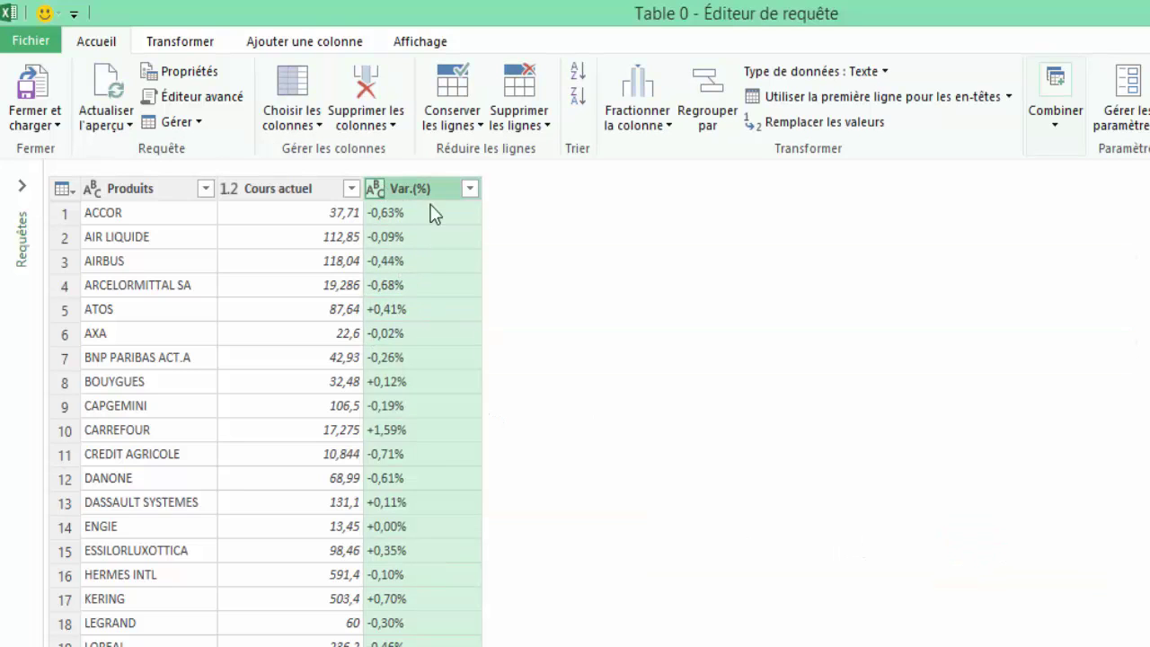
left_click(885, 72)
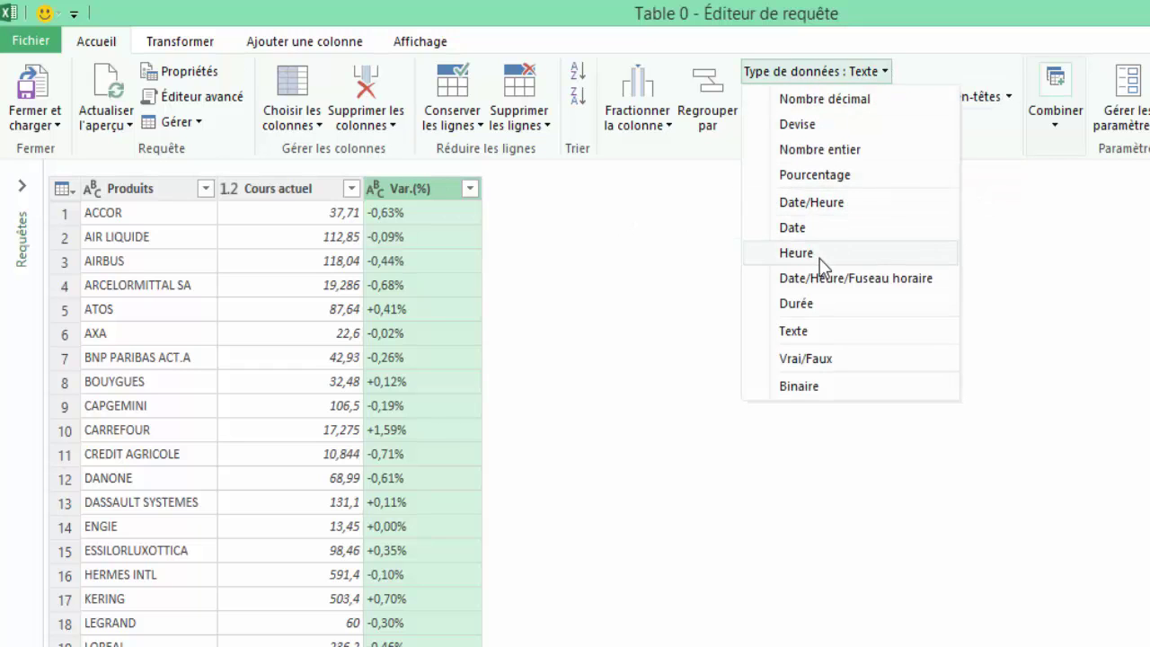
left_click(815, 175)
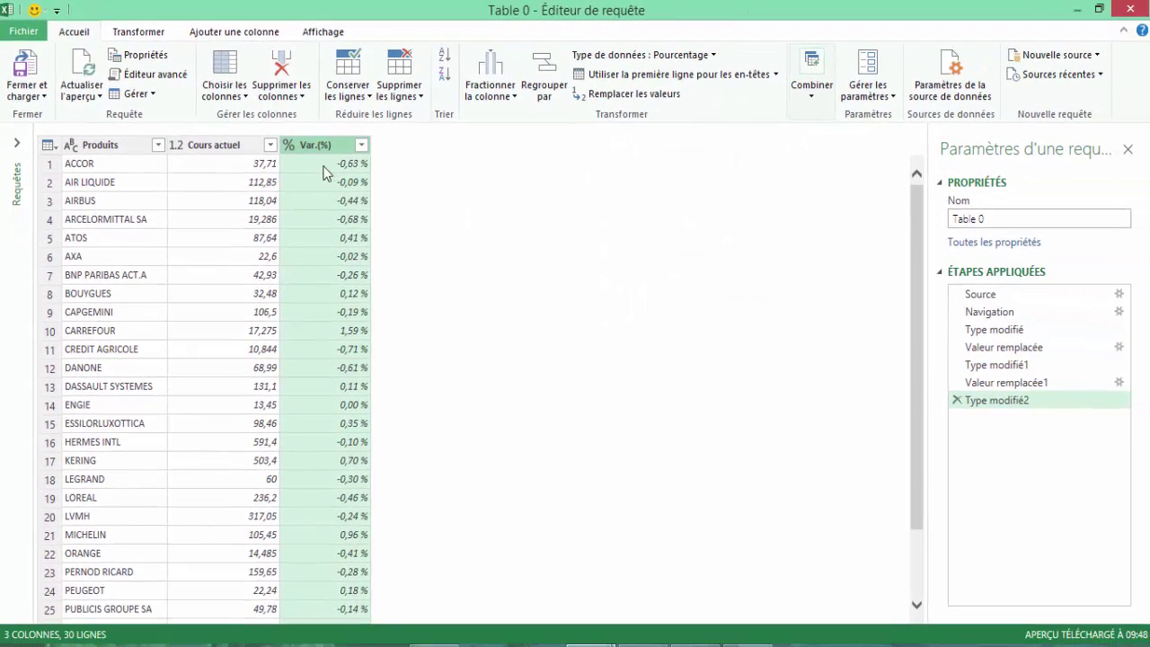
left_click(324, 165)
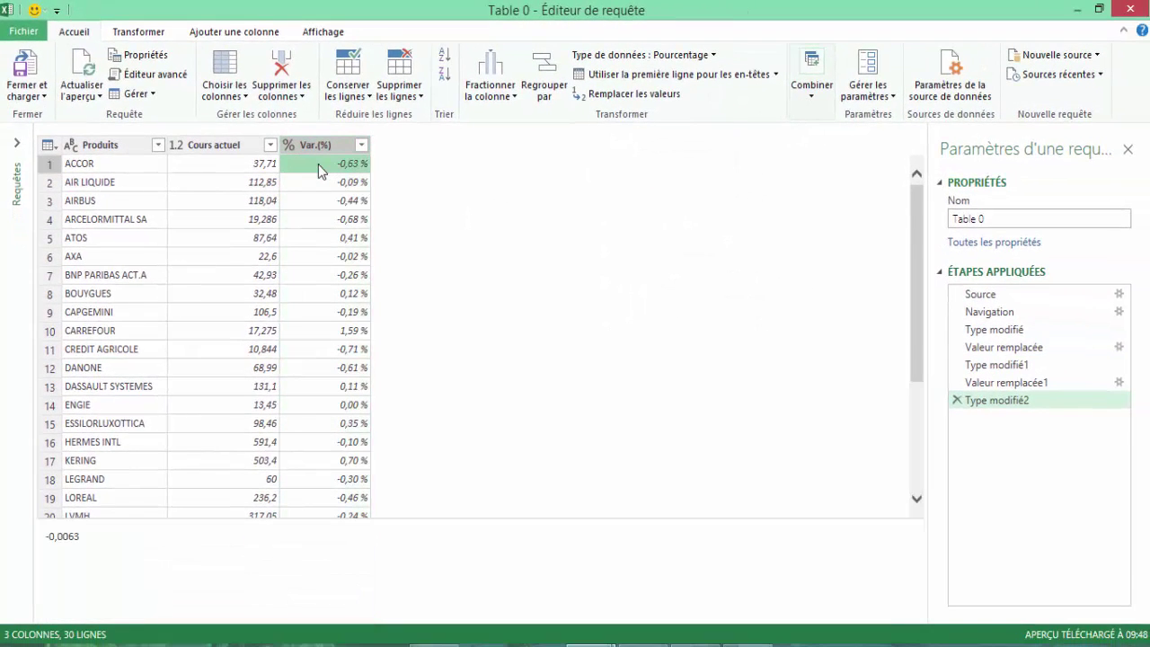
Load the cleaned CAC40 query as Table_0 on a new Feuil3 sheet, then go back to Feuil1.
left_click(29, 68)
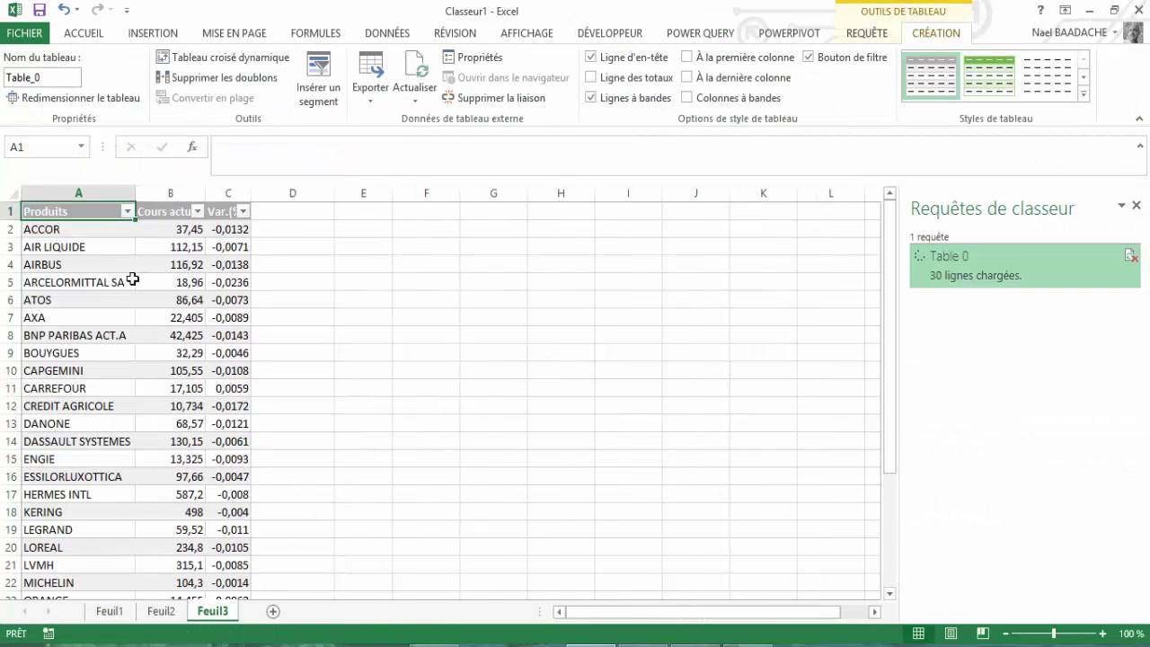
left_click(68, 264)
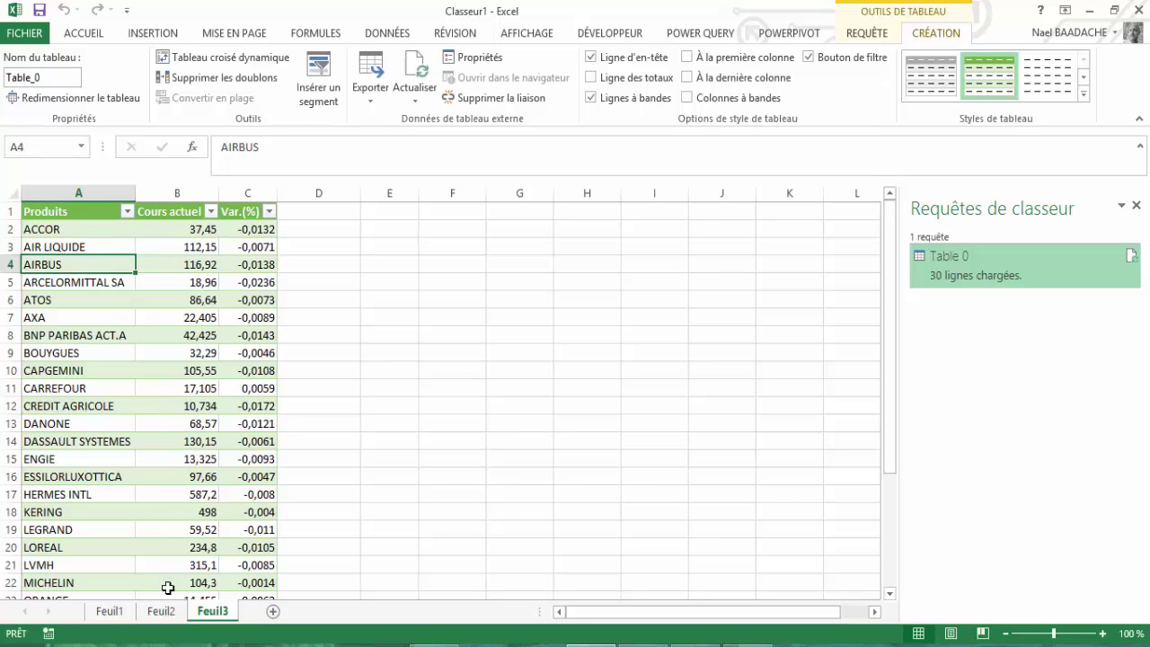
left_click(118, 616)
left_click(162, 355)
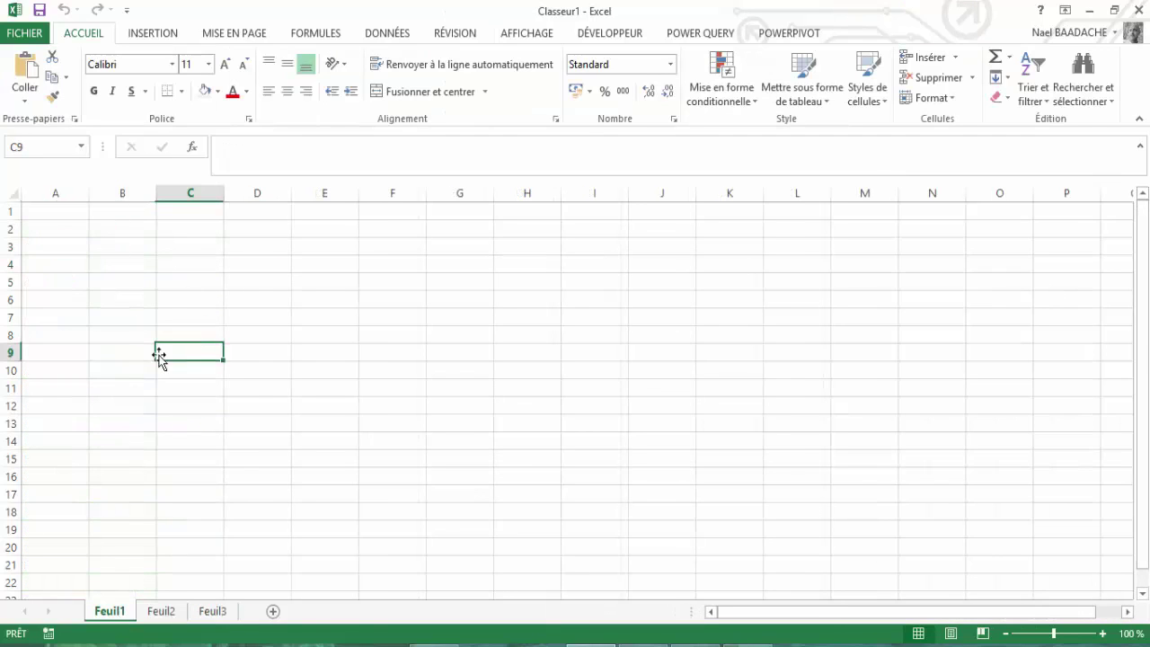
Review Accor's quantity and purchase price, then select the Cotation du jour cells D5:D7.
left_click(41, 268)
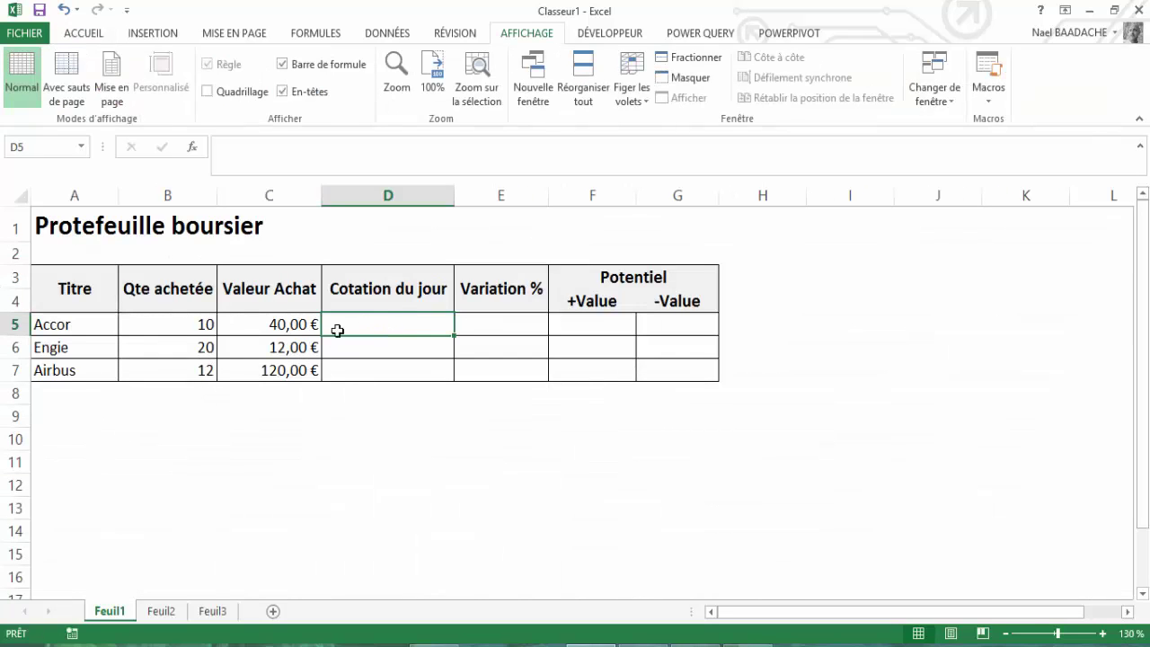
left_click(173, 326)
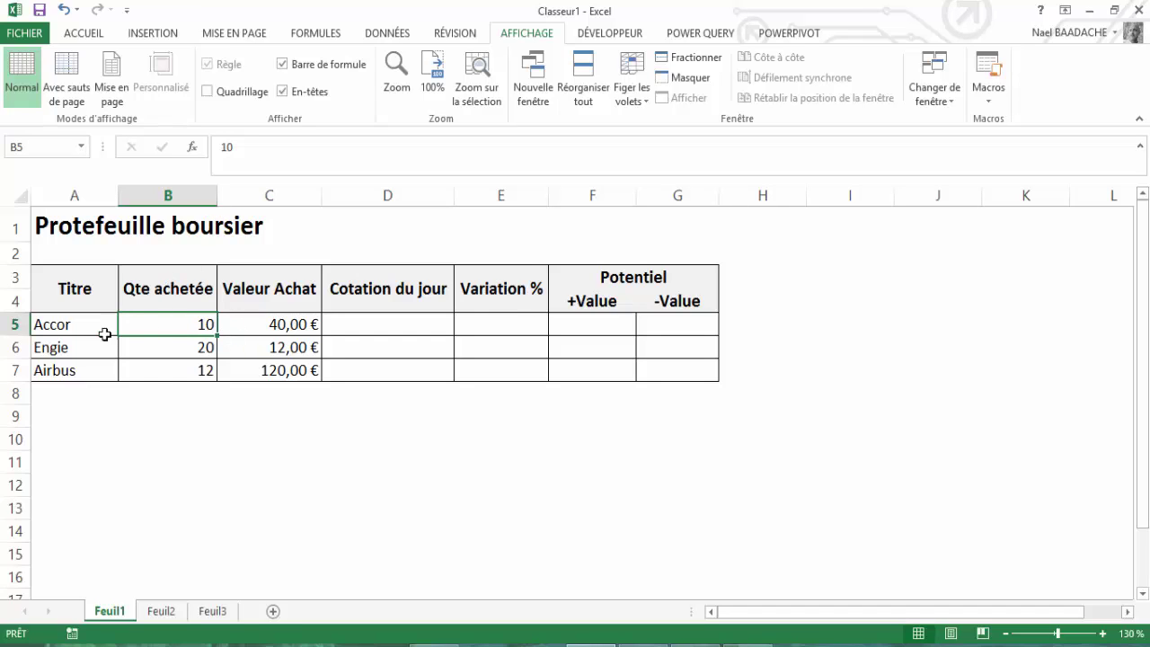
left_click(287, 323)
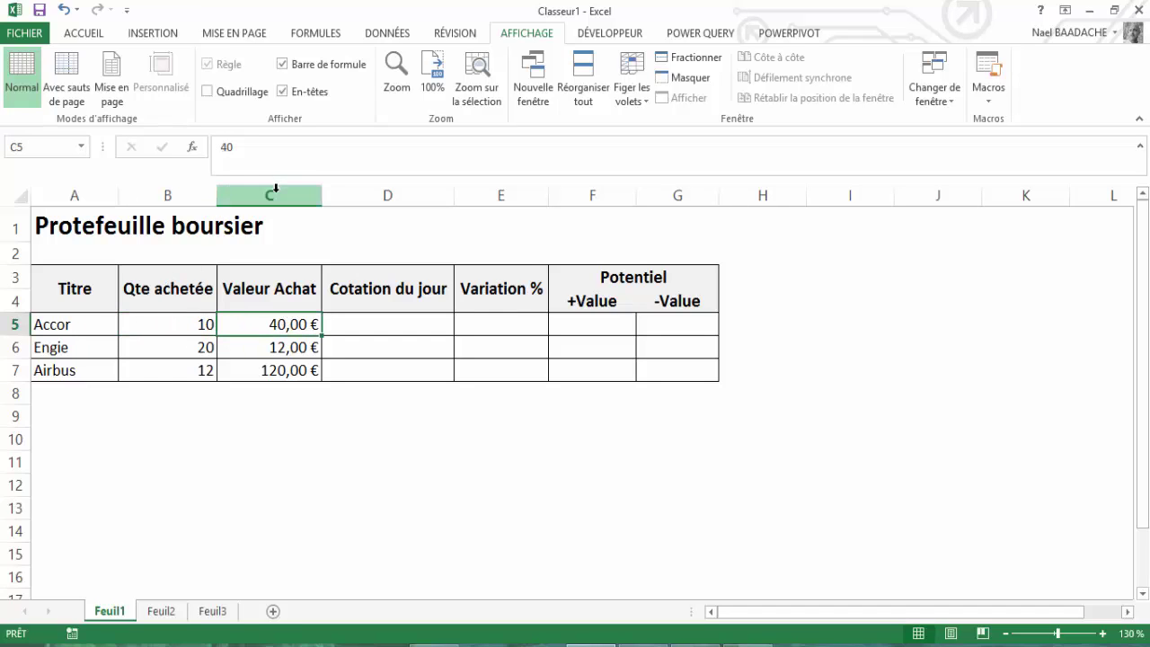
left_click(373, 321)
left_click_drag(373, 321, 370, 361)
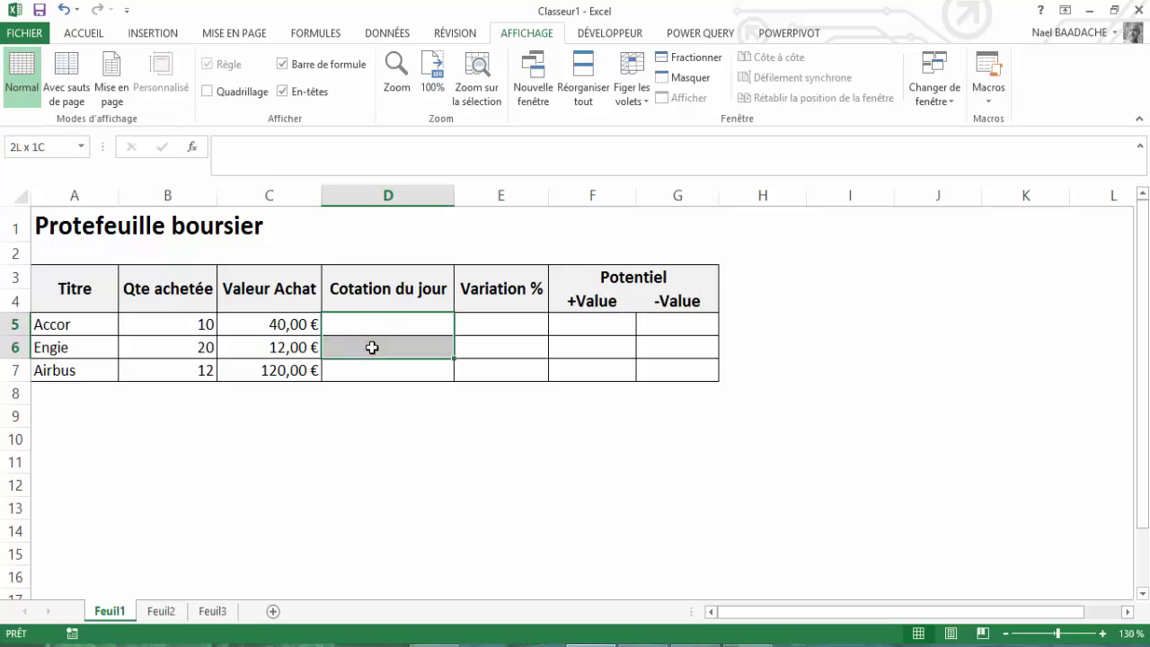
left_click(372, 323)
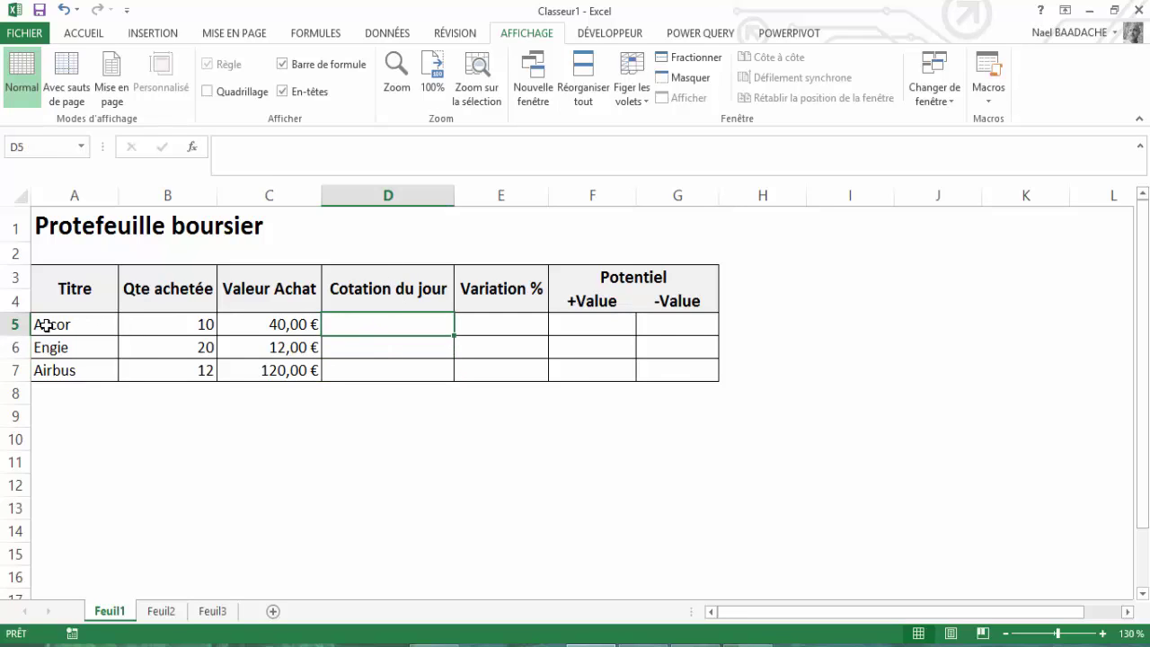
Link Accor's D5 to Feuil3!B2 and Engie's D6 to Feuil3!B15.
type("=")
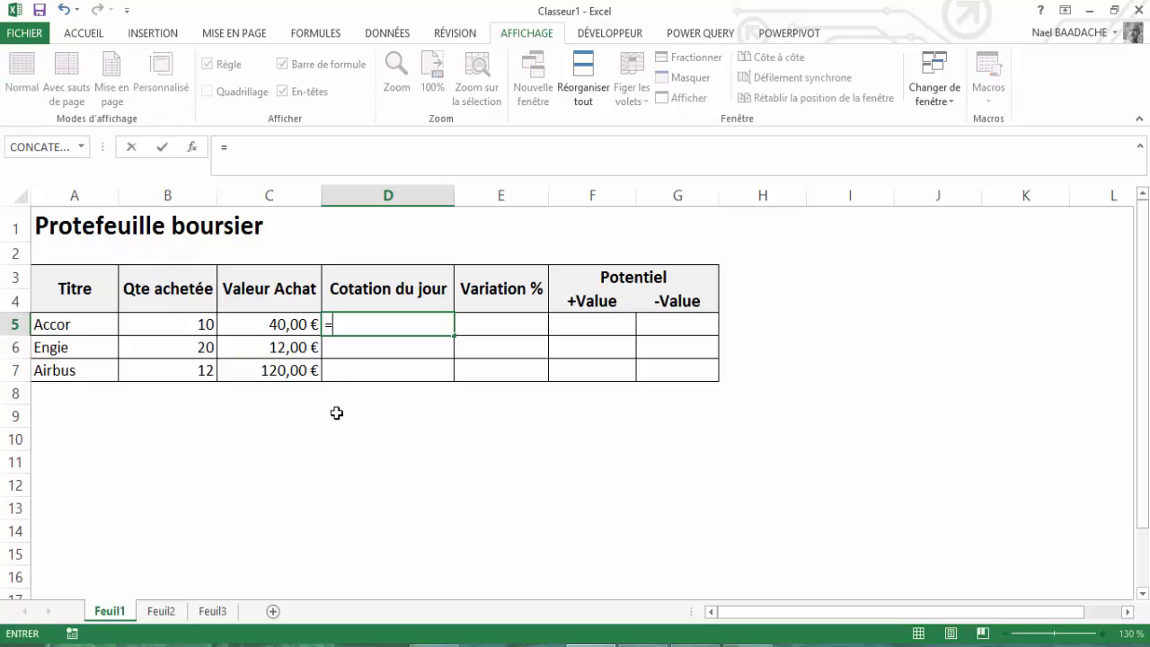
left_click(164, 611)
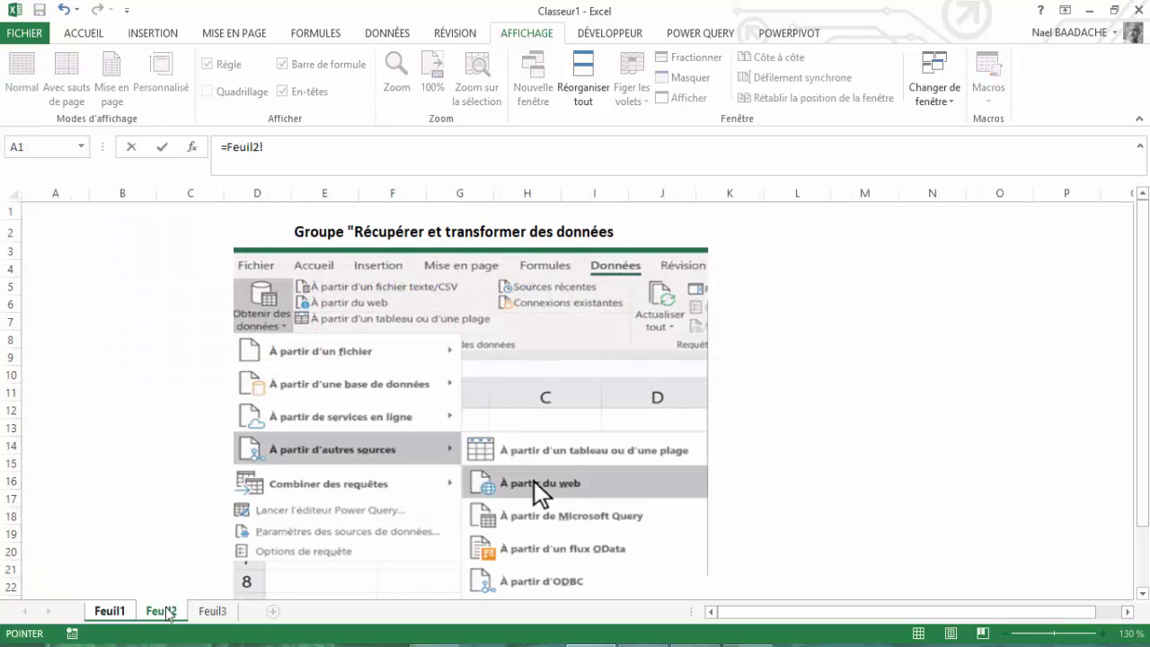
left_click(223, 615)
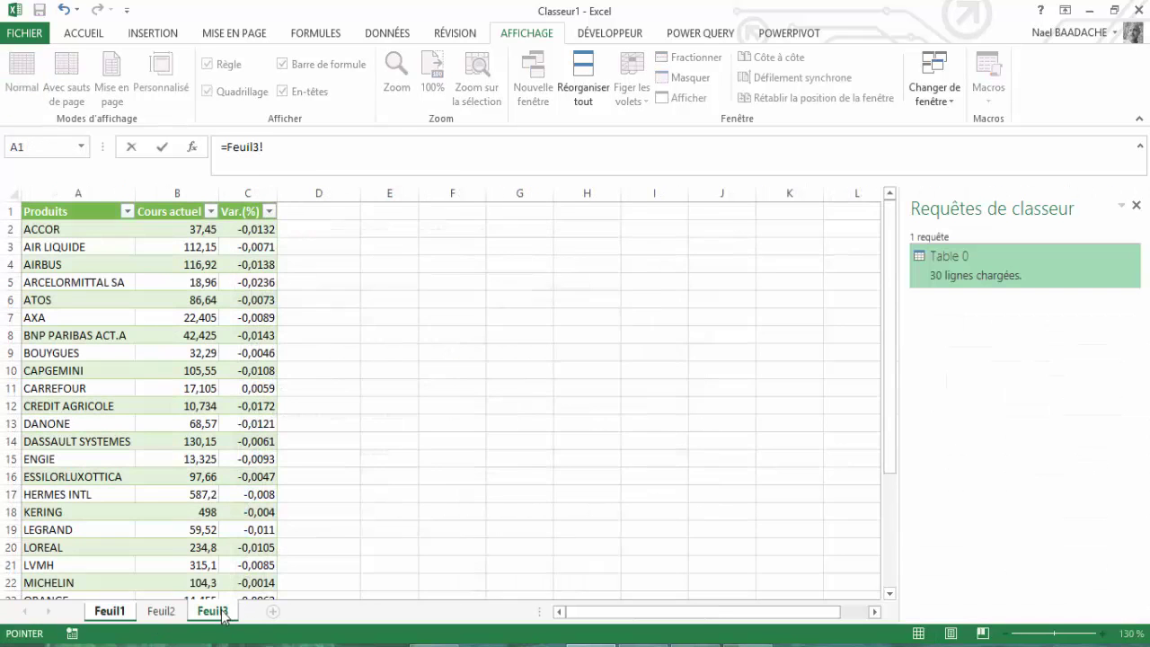
left_click(196, 230)
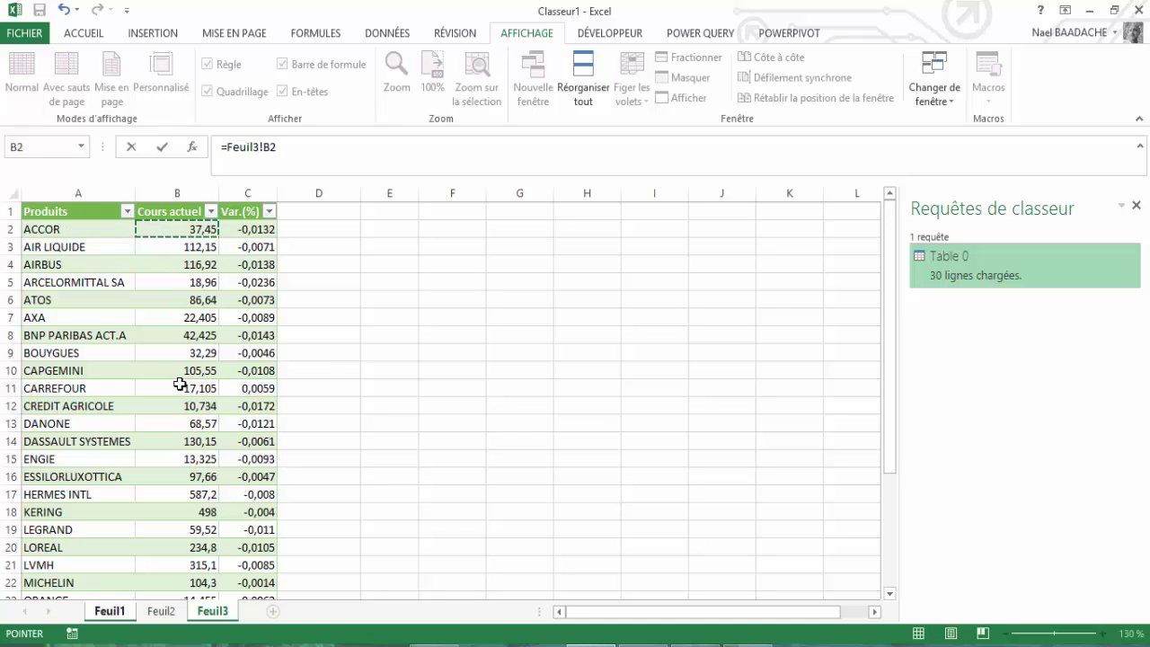
key("Return")
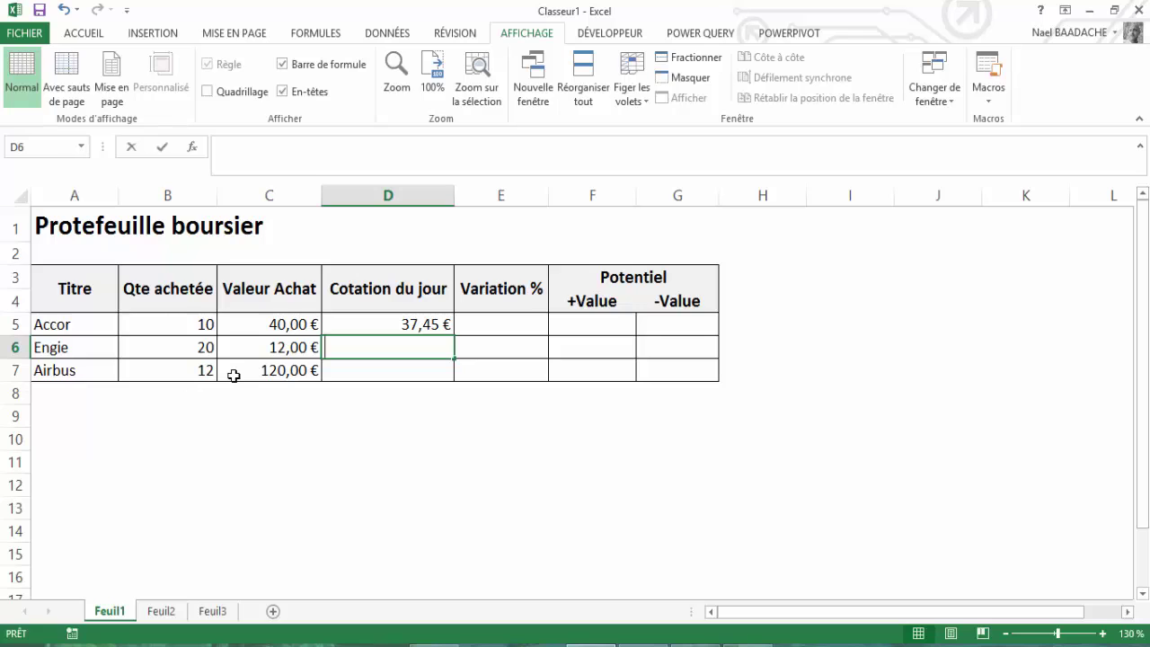
type("=")
left_click(215, 612)
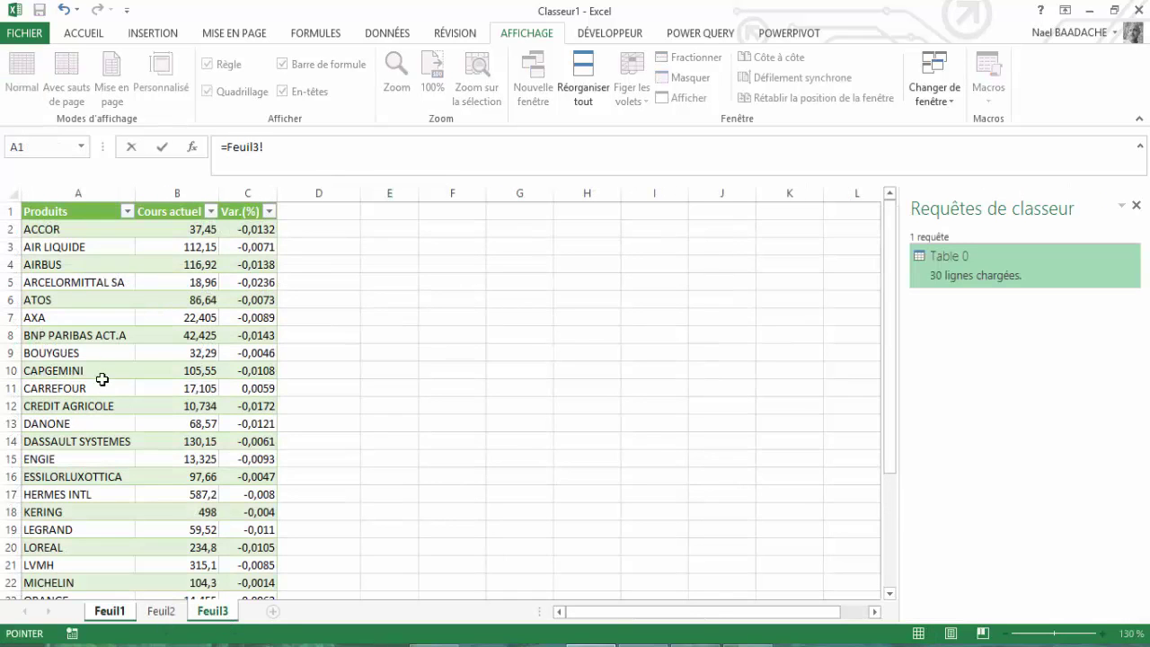
scroll(62, 406, "down", 1)
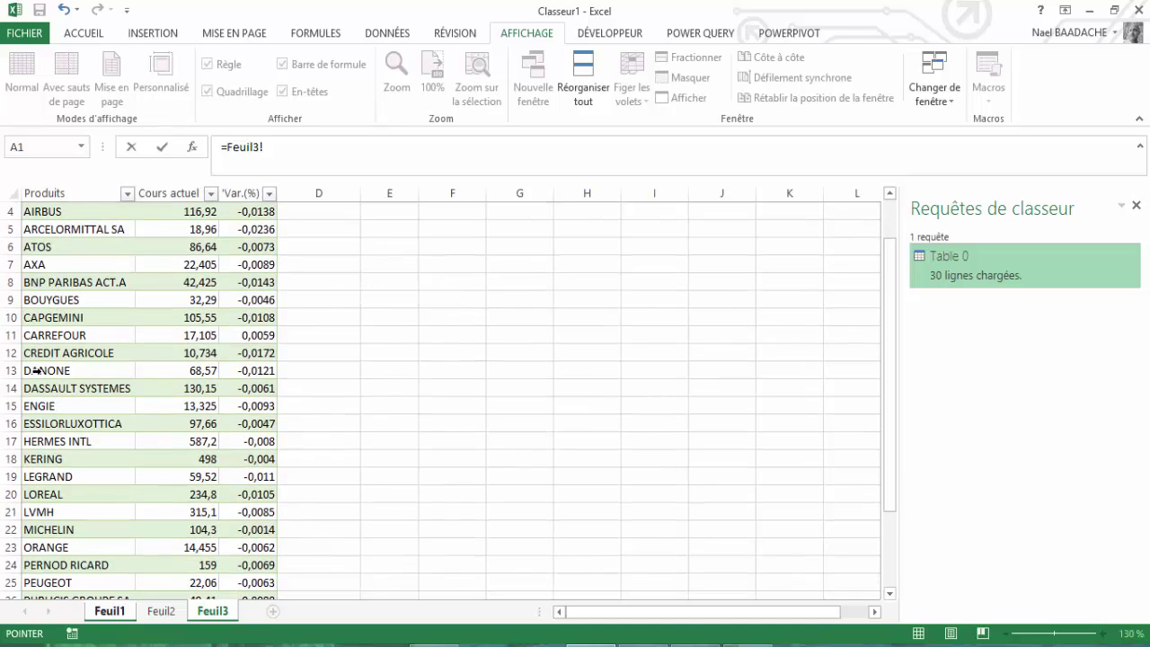
left_click(185, 406)
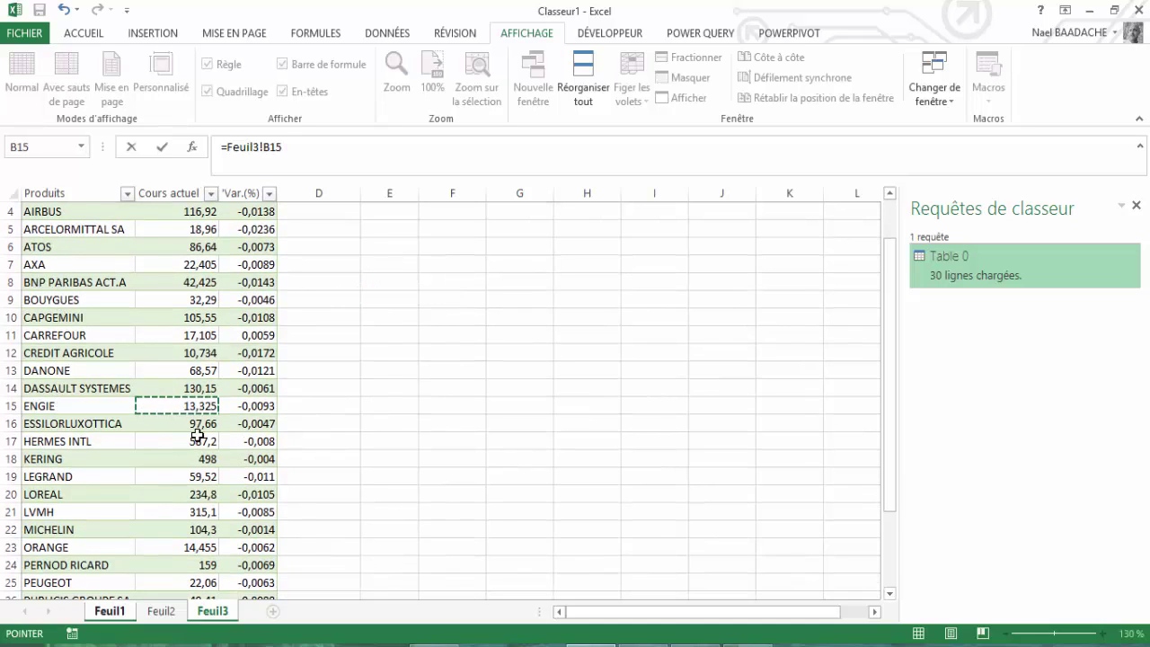
key("Return")
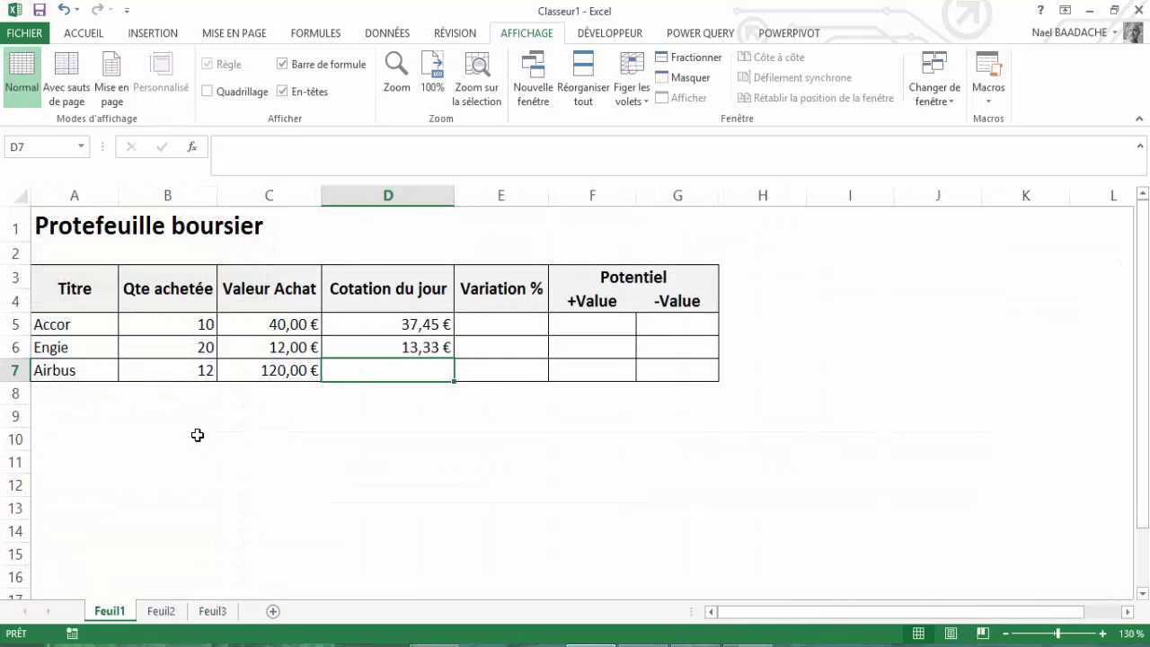
Link Airbus's Cotation du jour D7 to Feuil3!B4.
type("=")
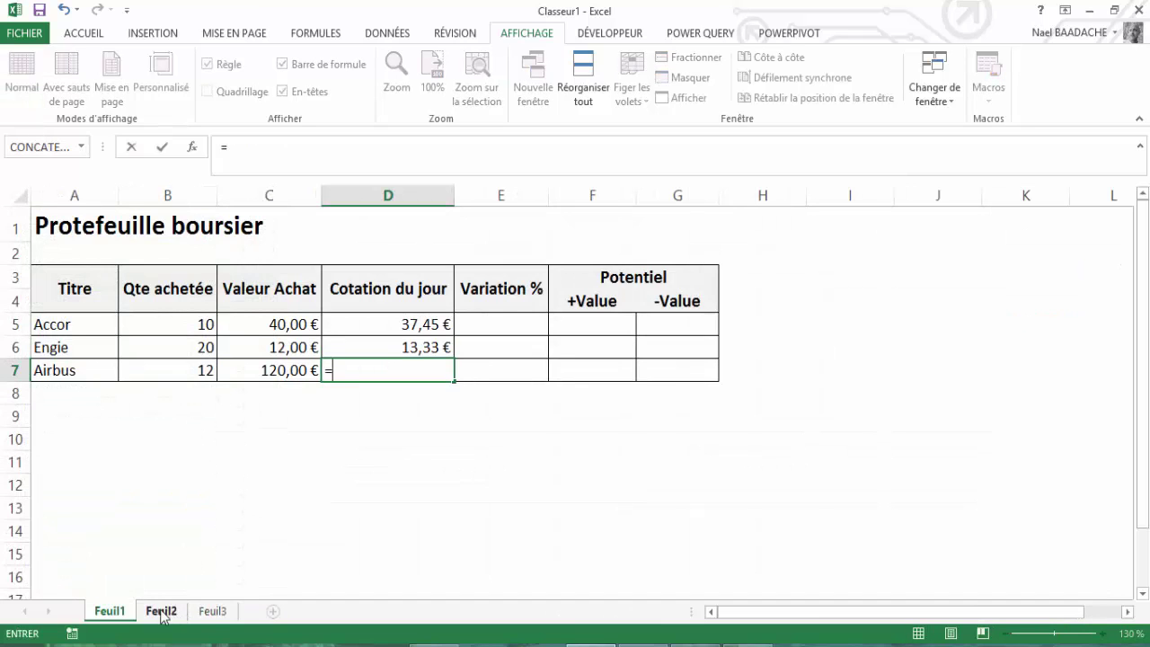
left_click(213, 612)
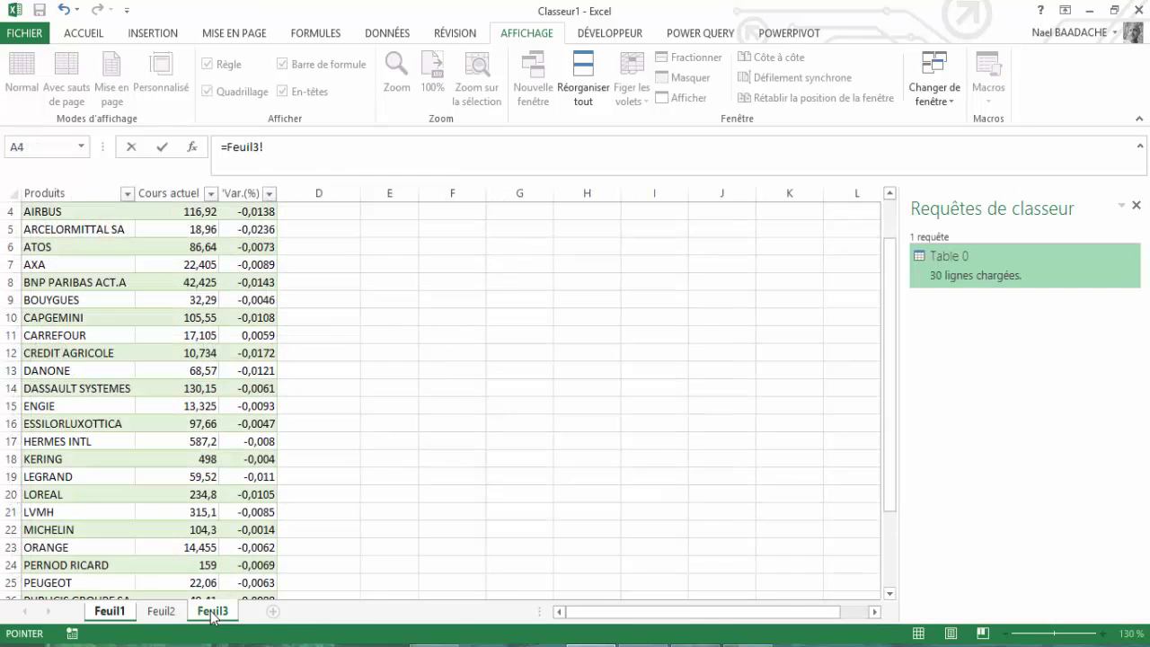
scroll(117, 441, "up", 1)
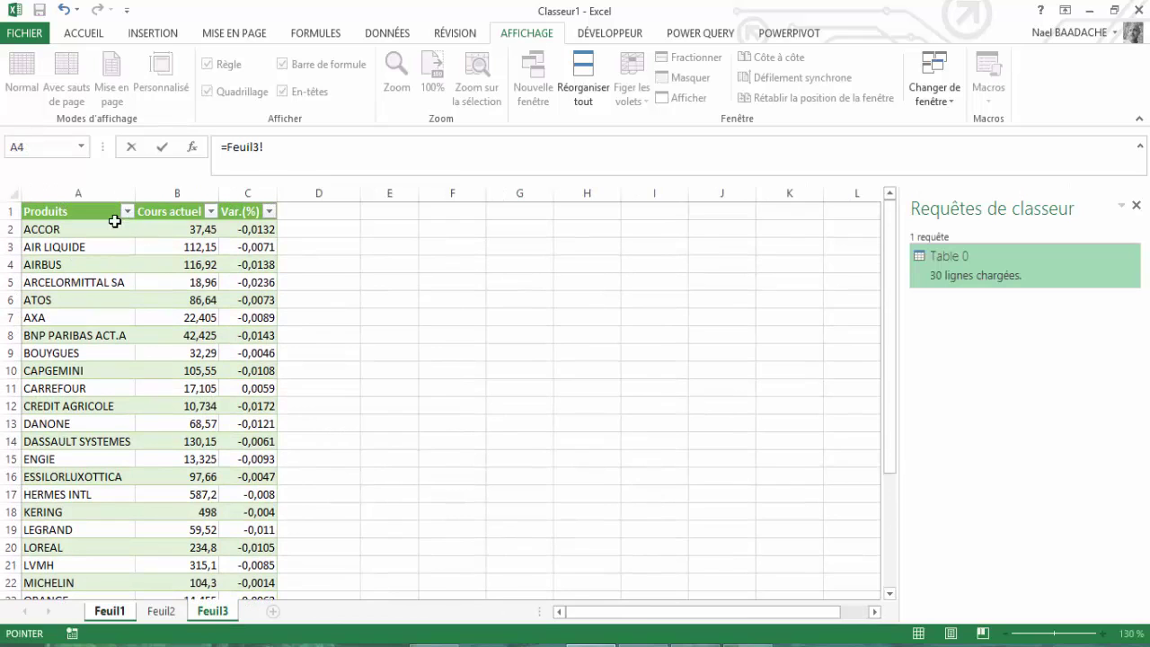
left_click(195, 266)
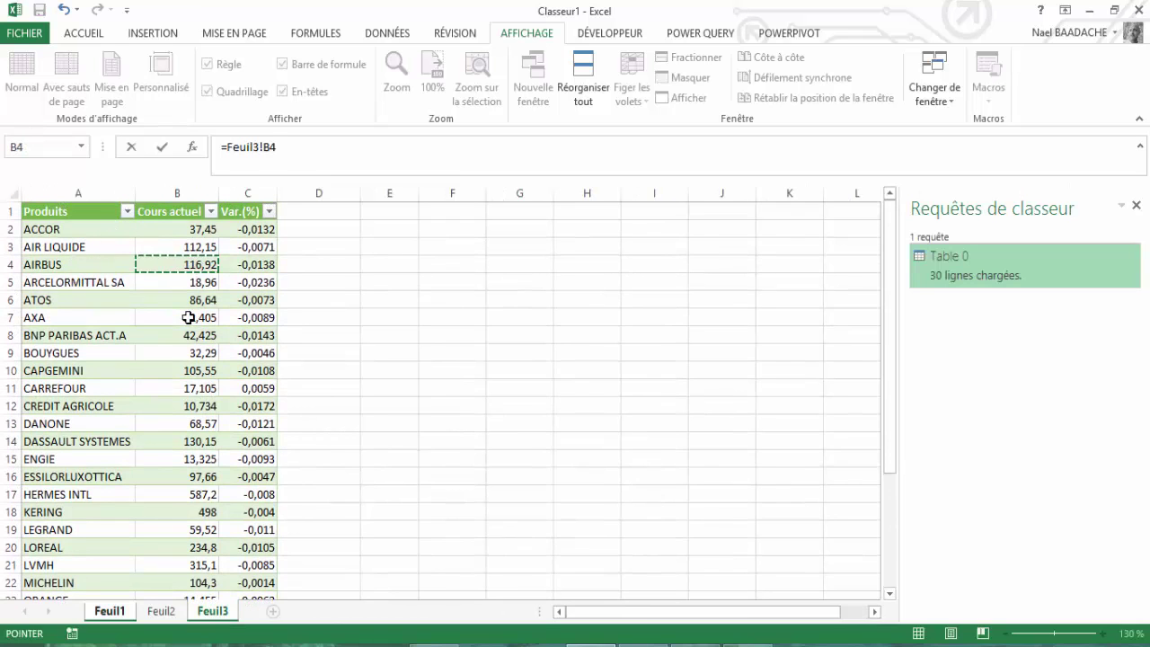
key("Return")
key("Up")
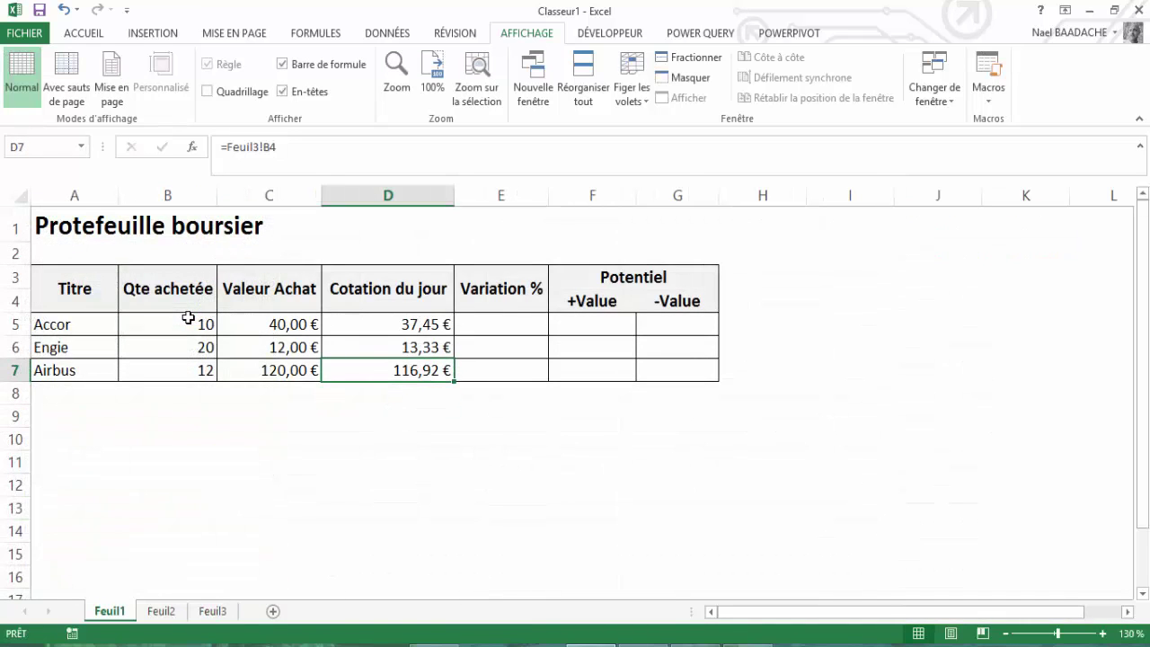
Check the quote link formulas and reselect the daily quotes D5:D7.
left_click_drag(359, 320, 357, 364)
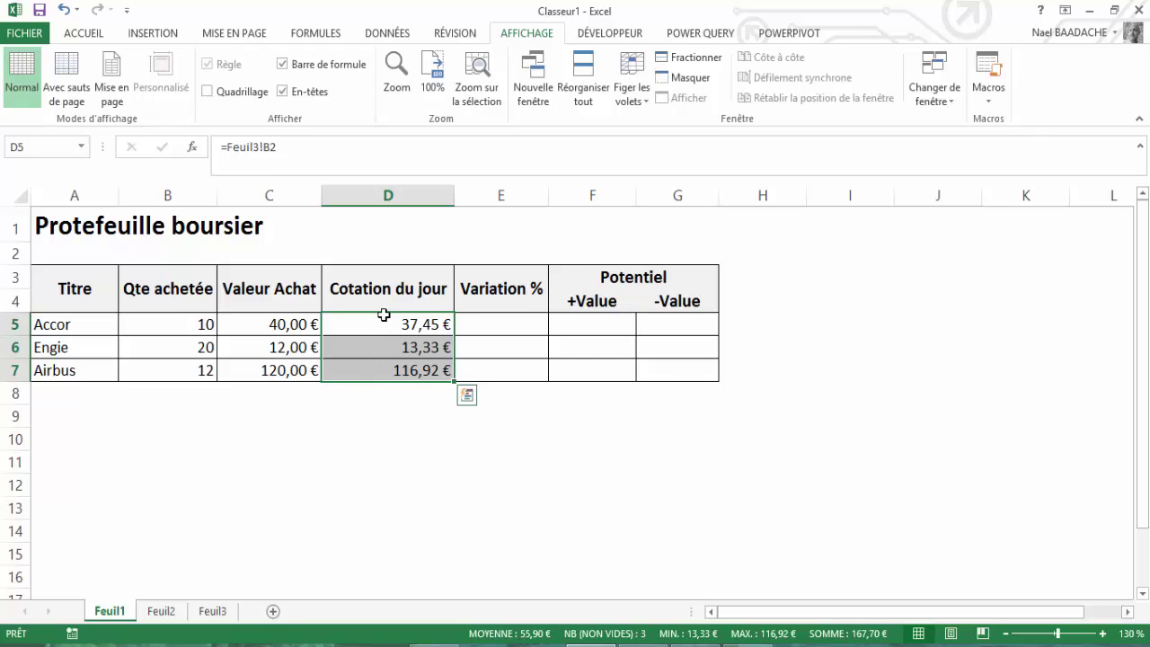
left_click(395, 349)
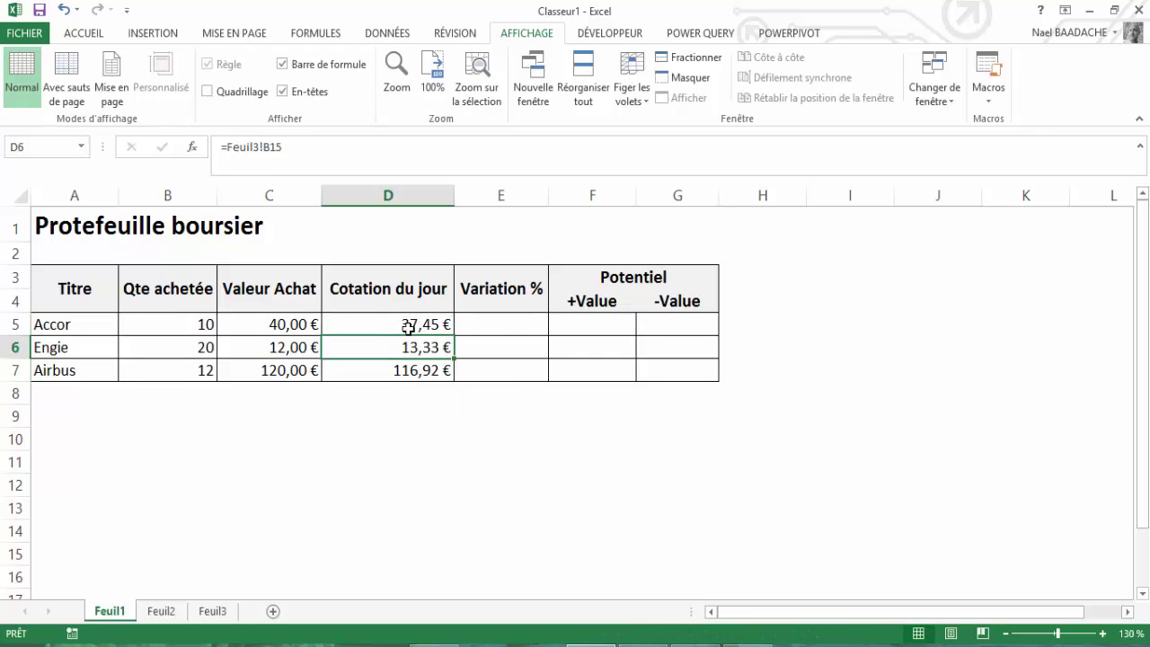
left_click(408, 327)
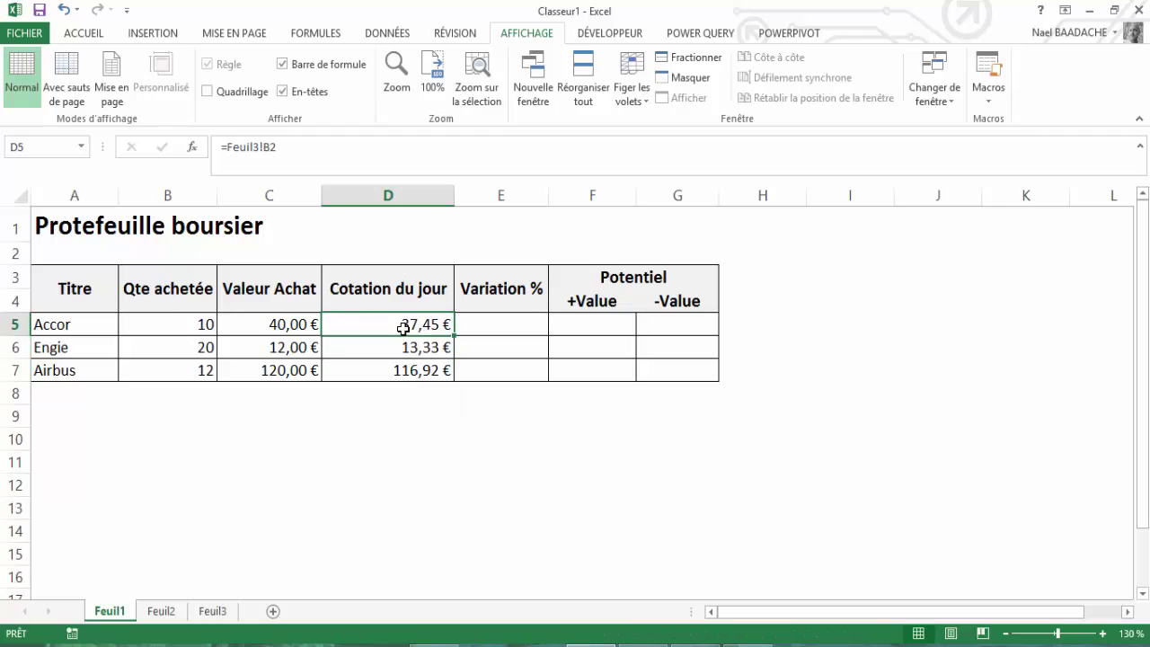
left_click(261, 326)
left_click(395, 323)
left_click_drag(395, 324, 389, 369)
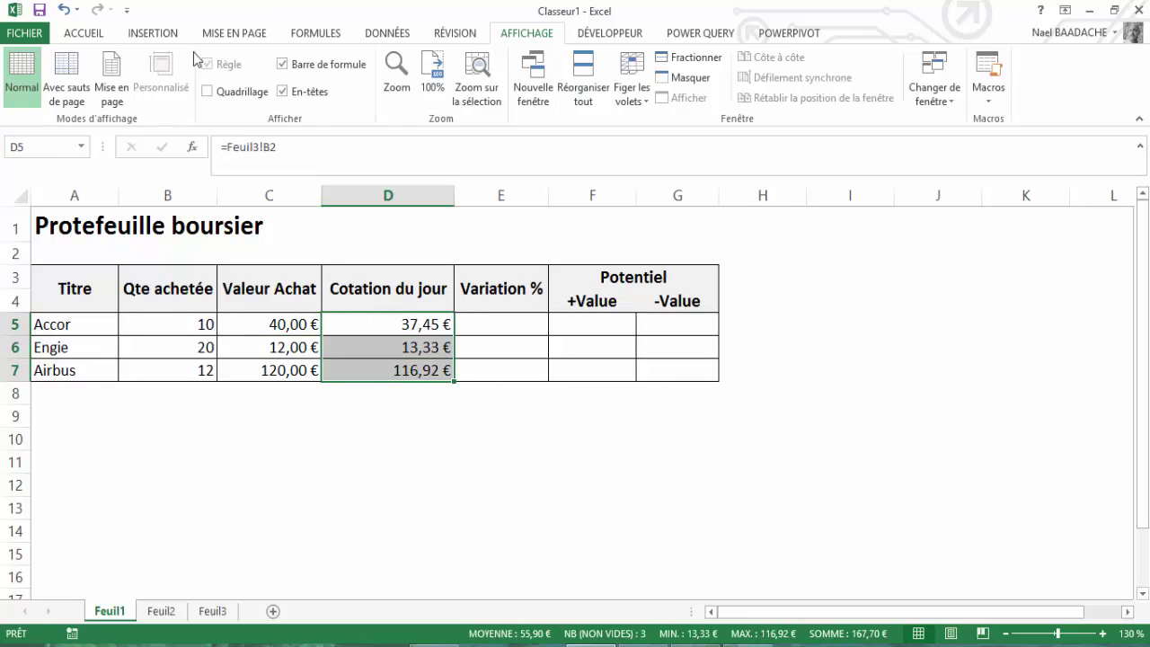
Create a formula-based conditional rule on D5:D7 testing whether D5 exceeds purchase price C5.
left_click(85, 36)
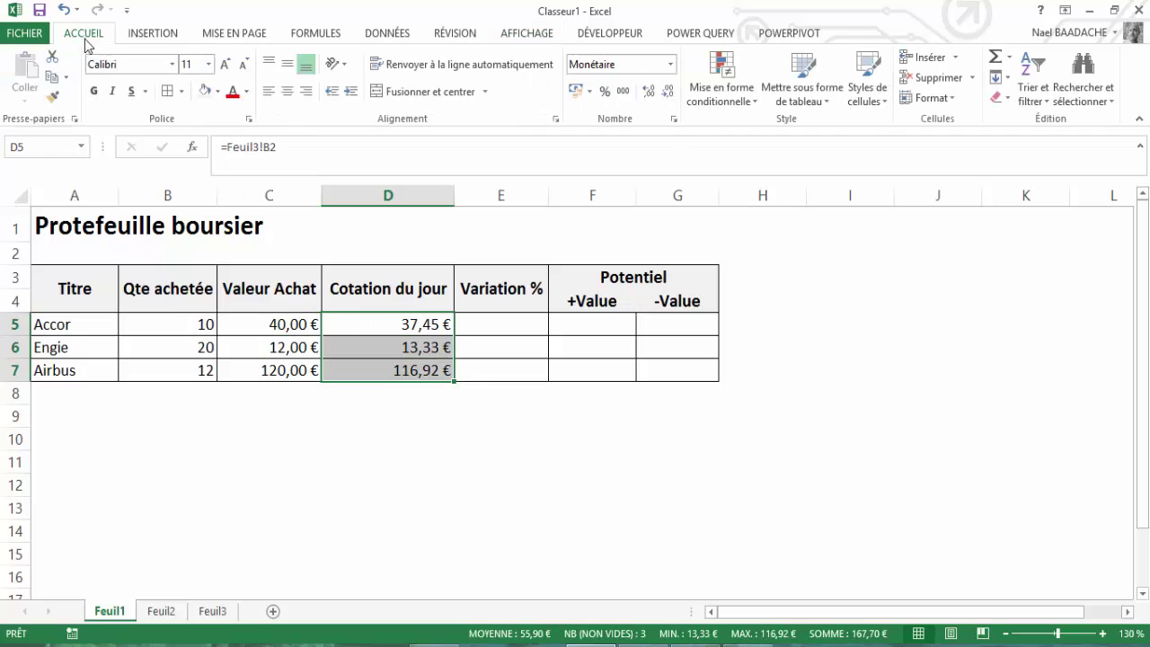
left_click(755, 104)
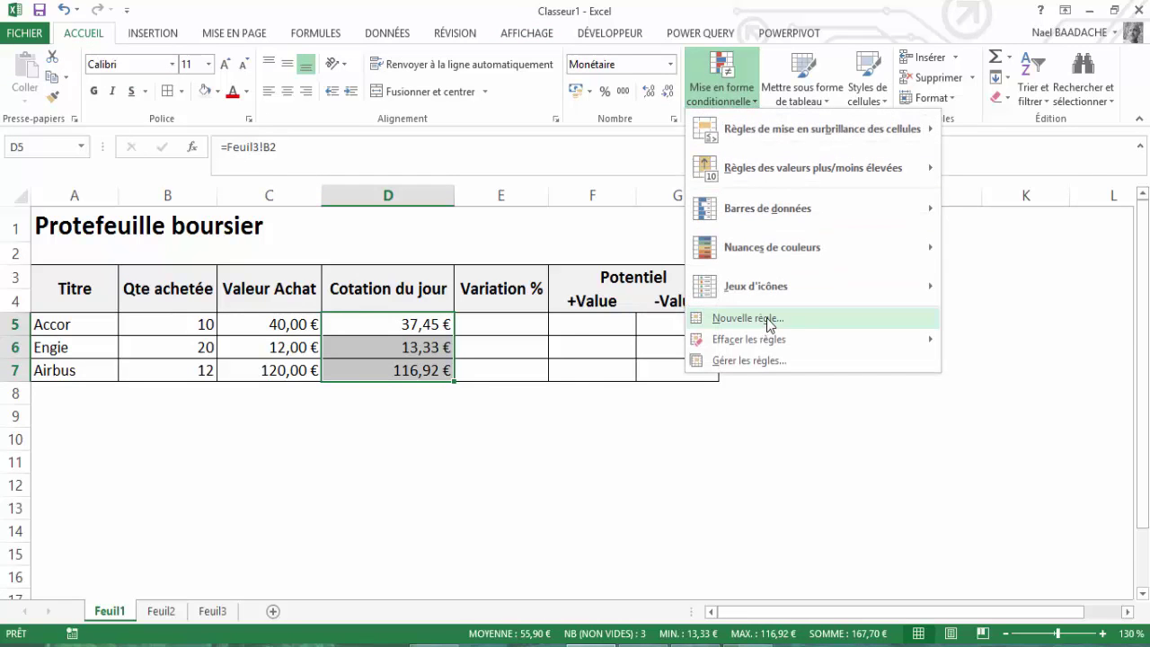
left_click(769, 319)
left_click_drag(793, 193, 876, 113)
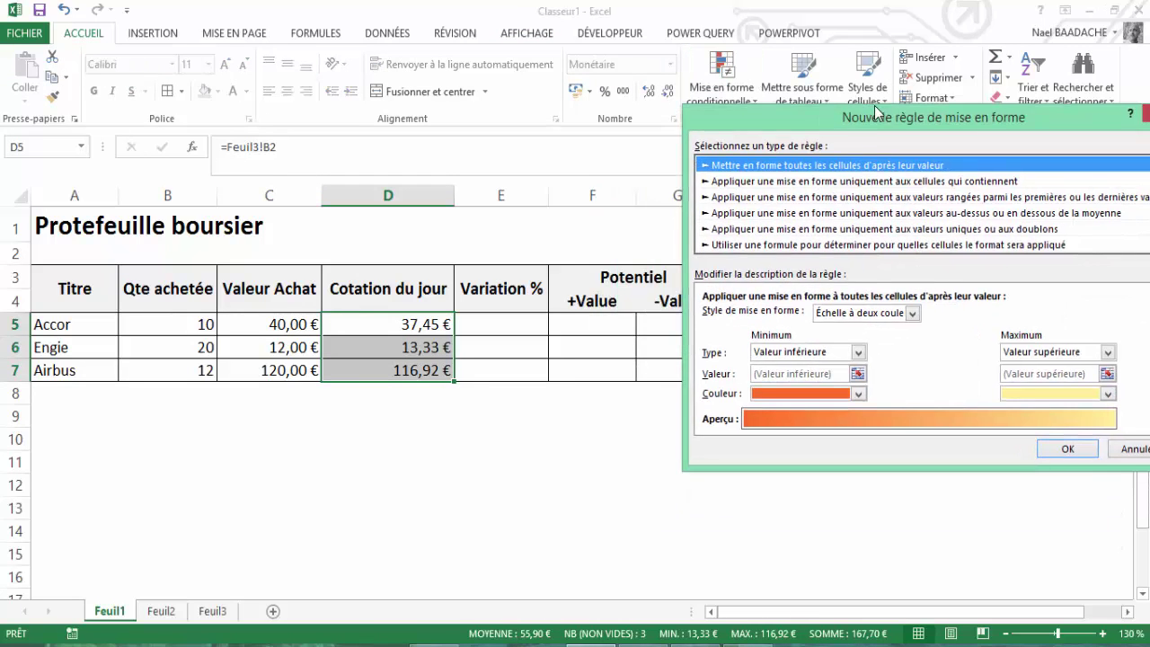
left_click(730, 244)
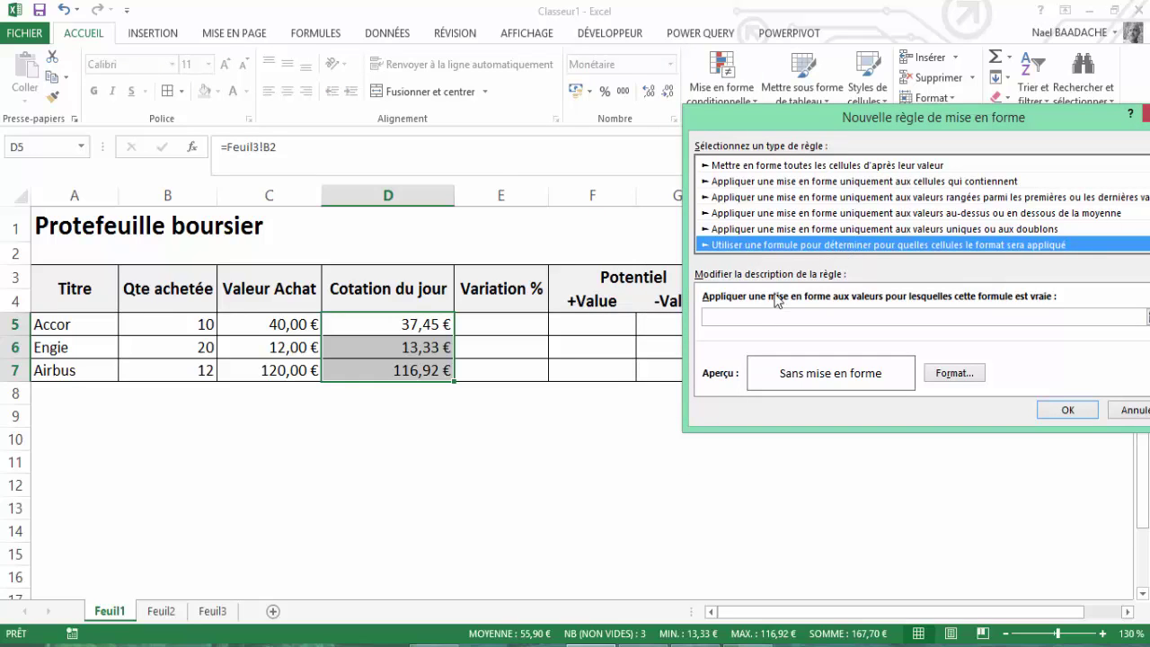
left_click(725, 314)
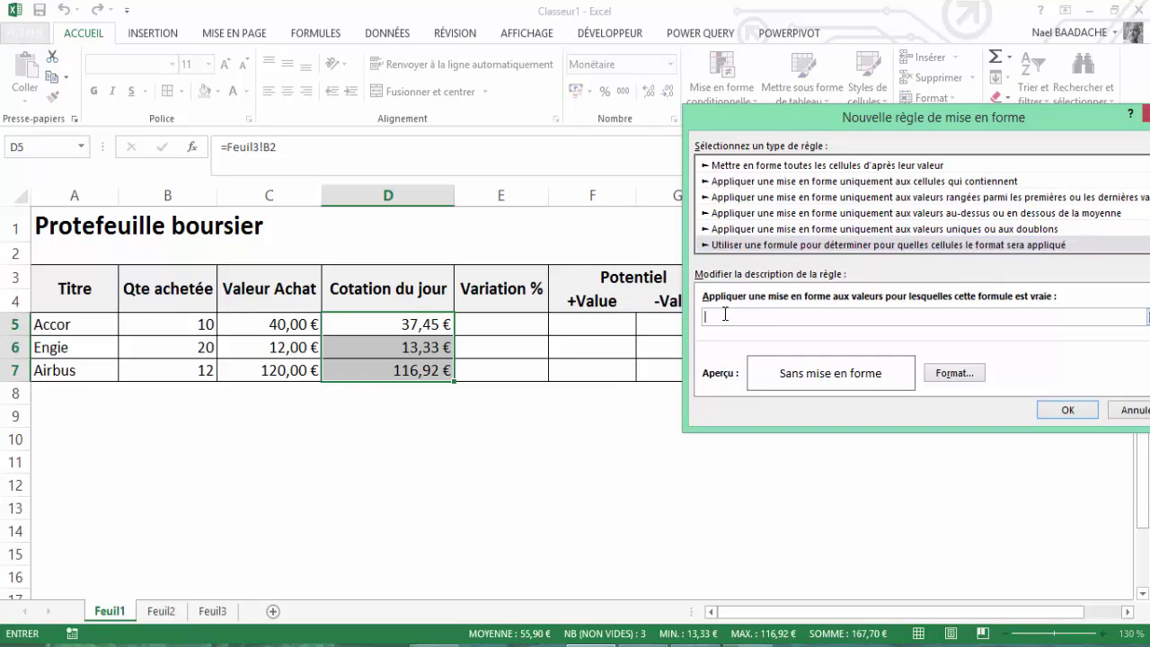
left_click(398, 325)
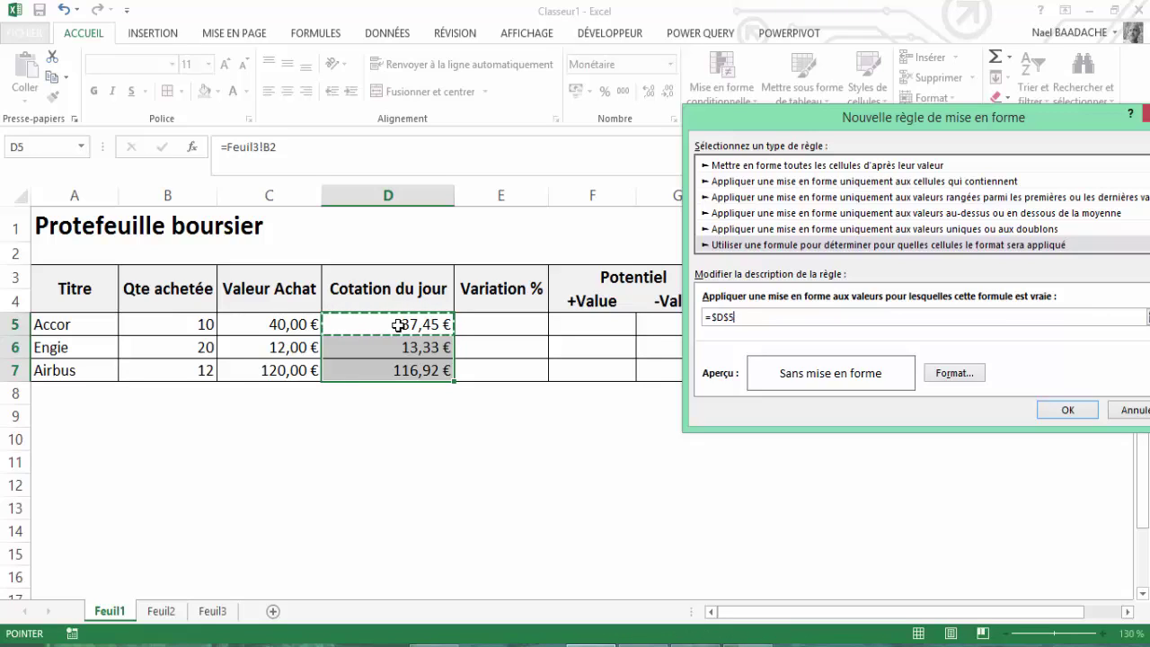
key("F4")
key("F4")
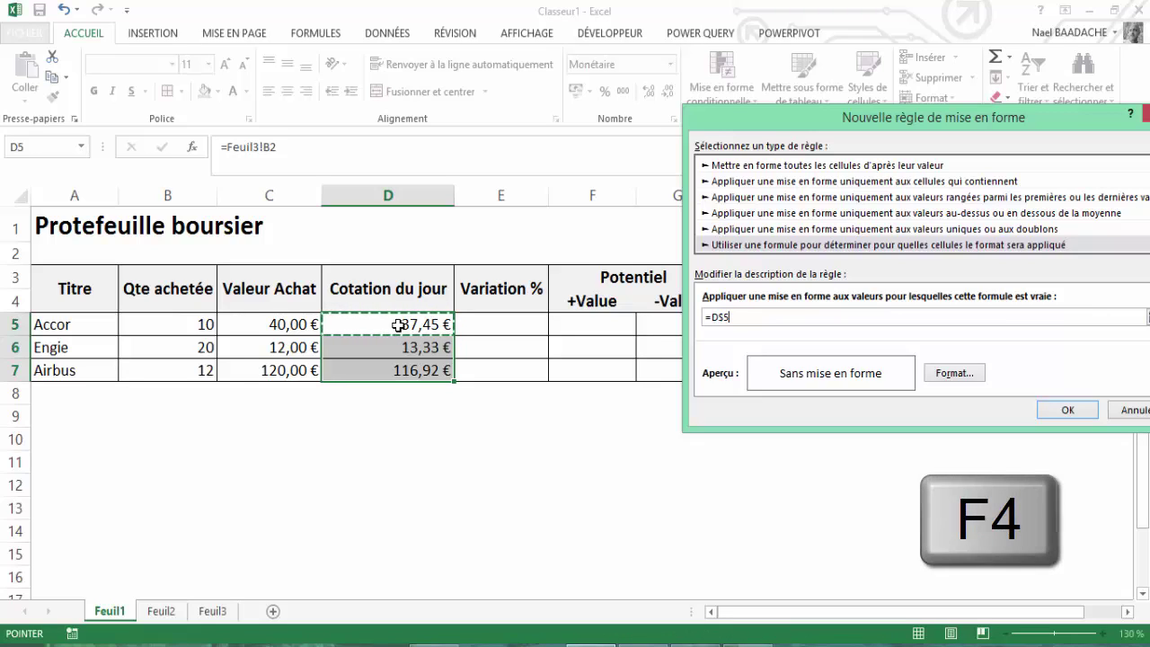
key("F4")
key("F4")
type(">")
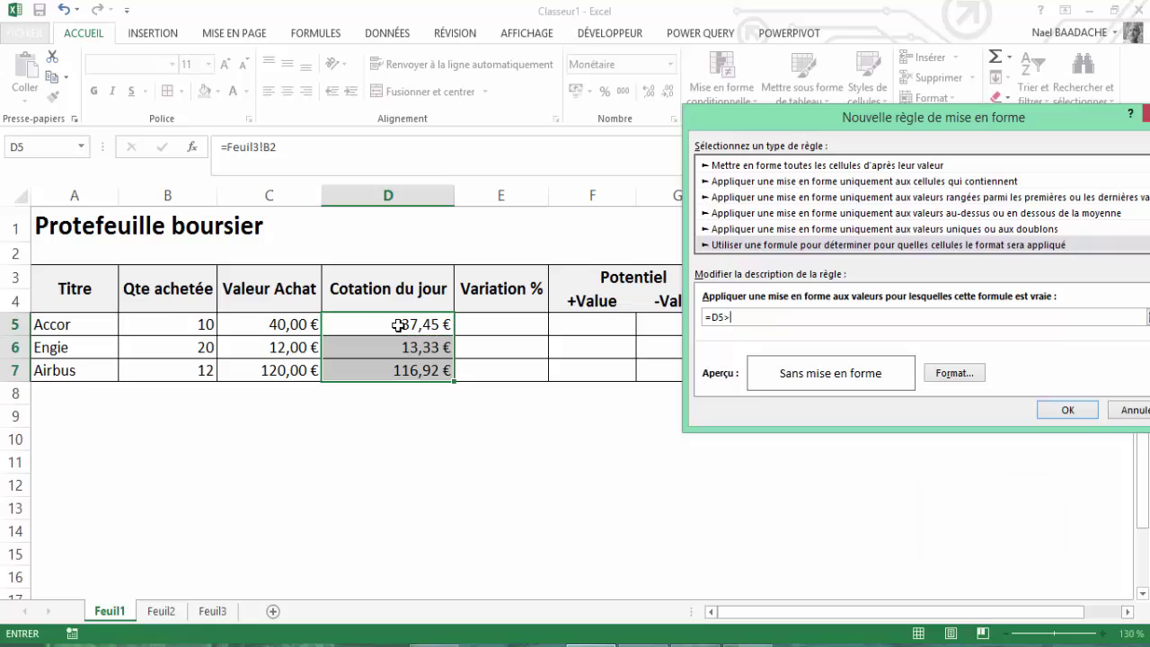
left_click(295, 324)
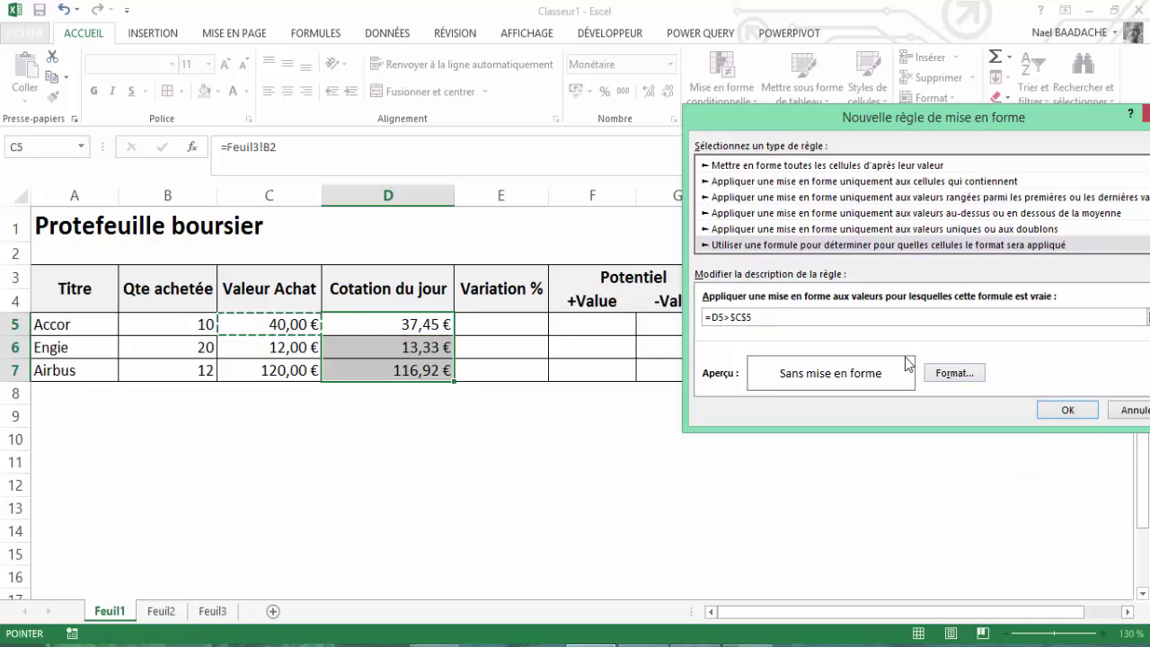
key("F4")
Format the rule with a light green fill and white bold text, and confirm it.
left_click(954, 373)
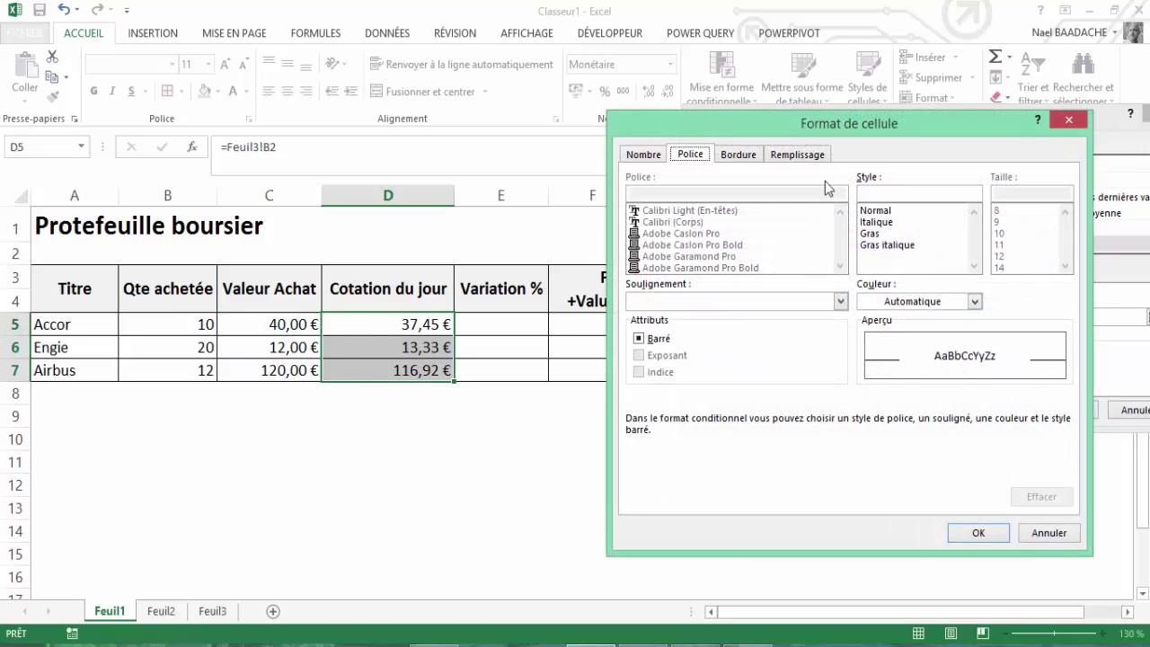
left_click(819, 154)
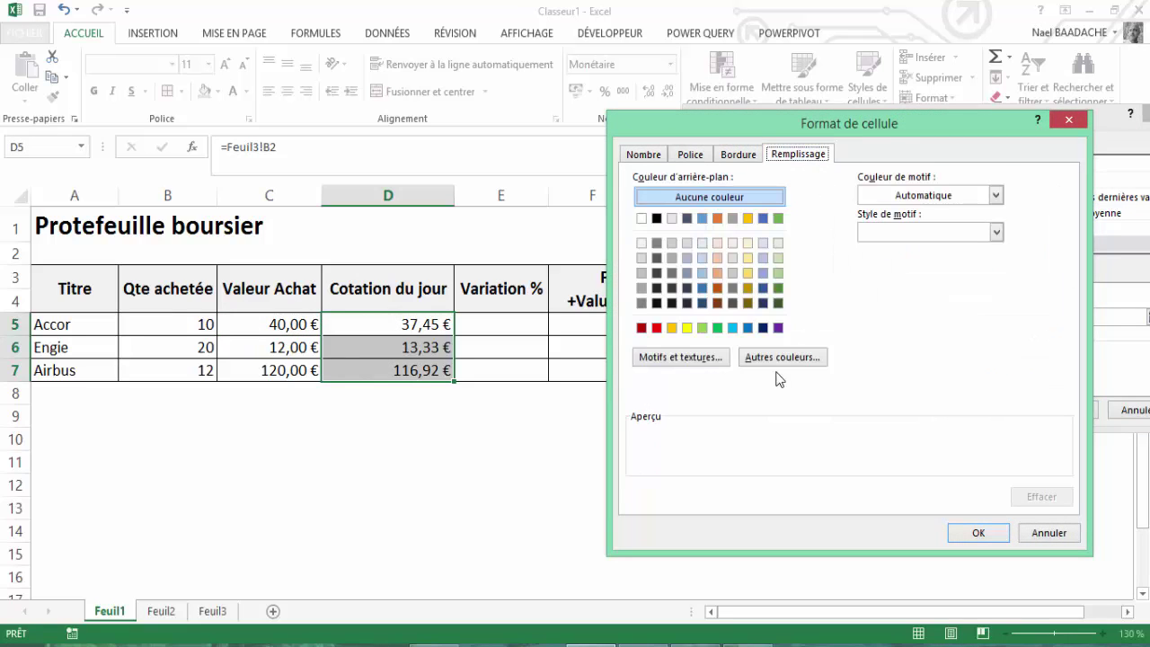
left_click(709, 329)
left_click(697, 157)
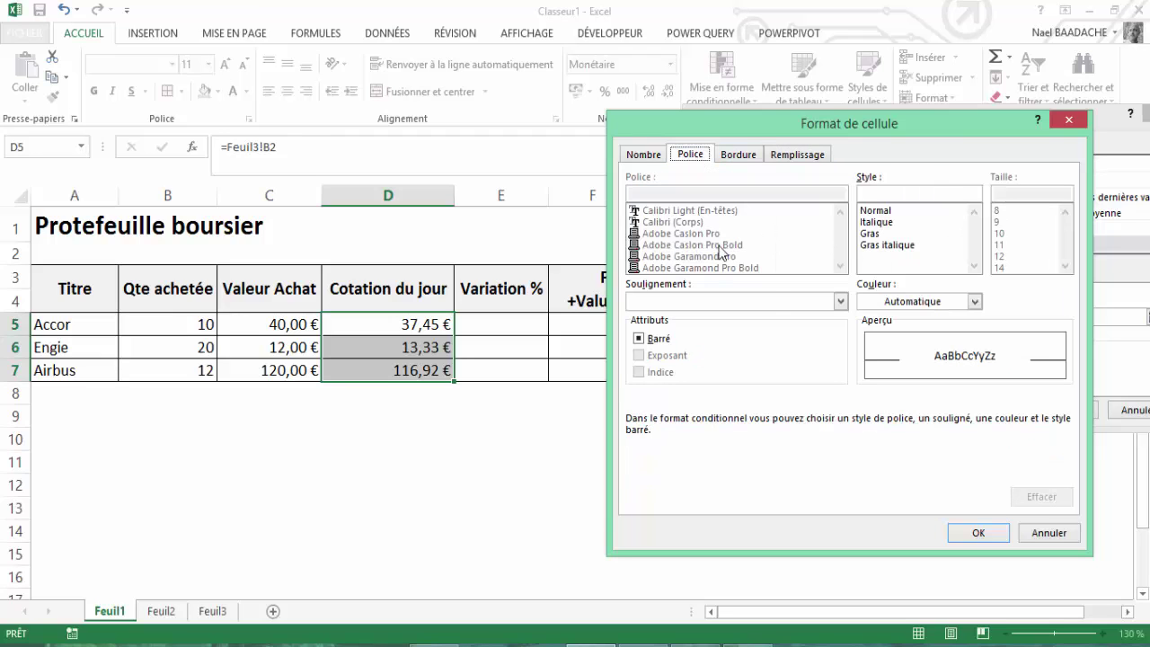
left_click(973, 304)
left_click(867, 360)
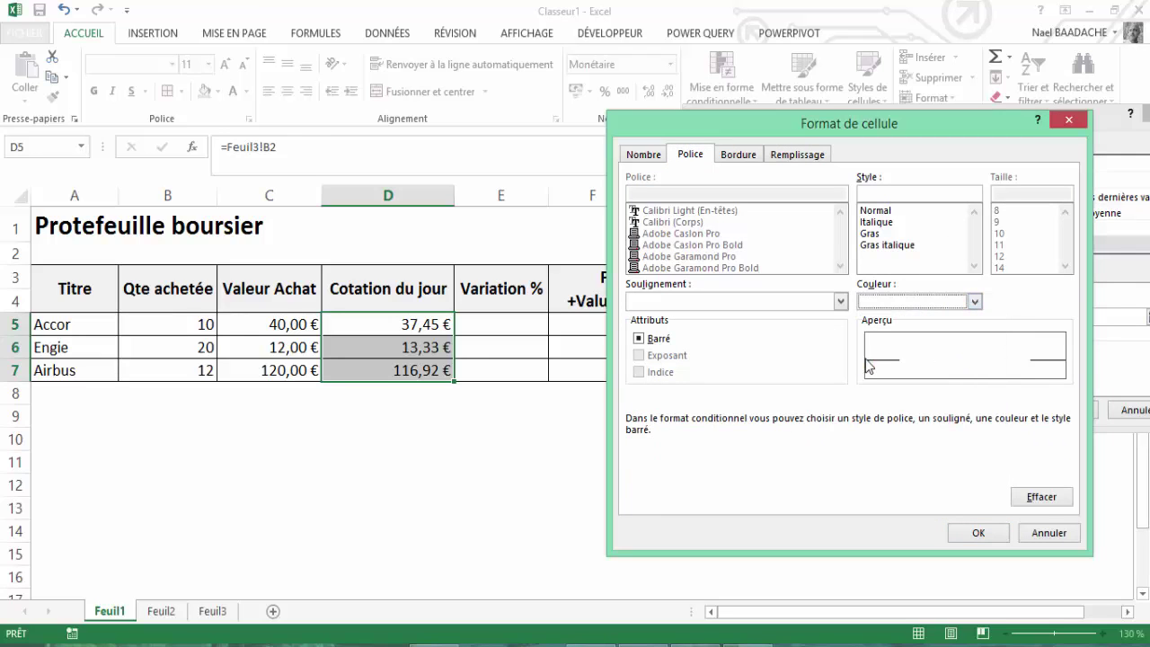
left_click(877, 233)
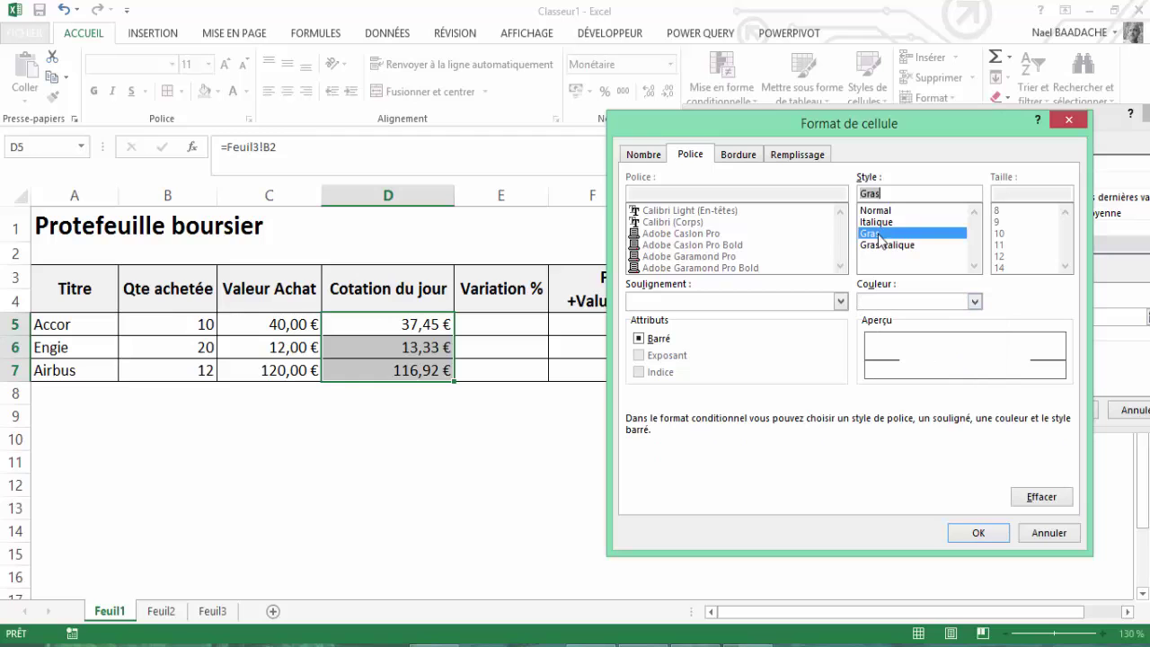
left_click(976, 533)
left_click(1067, 410)
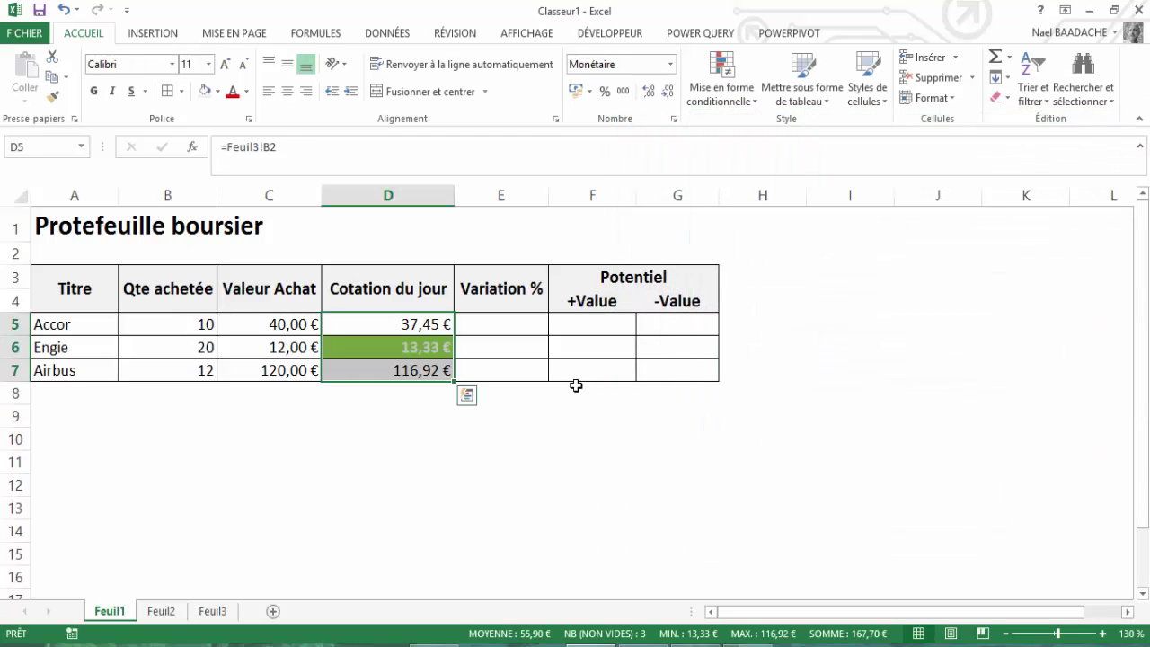
left_click(395, 460)
left_click(393, 345)
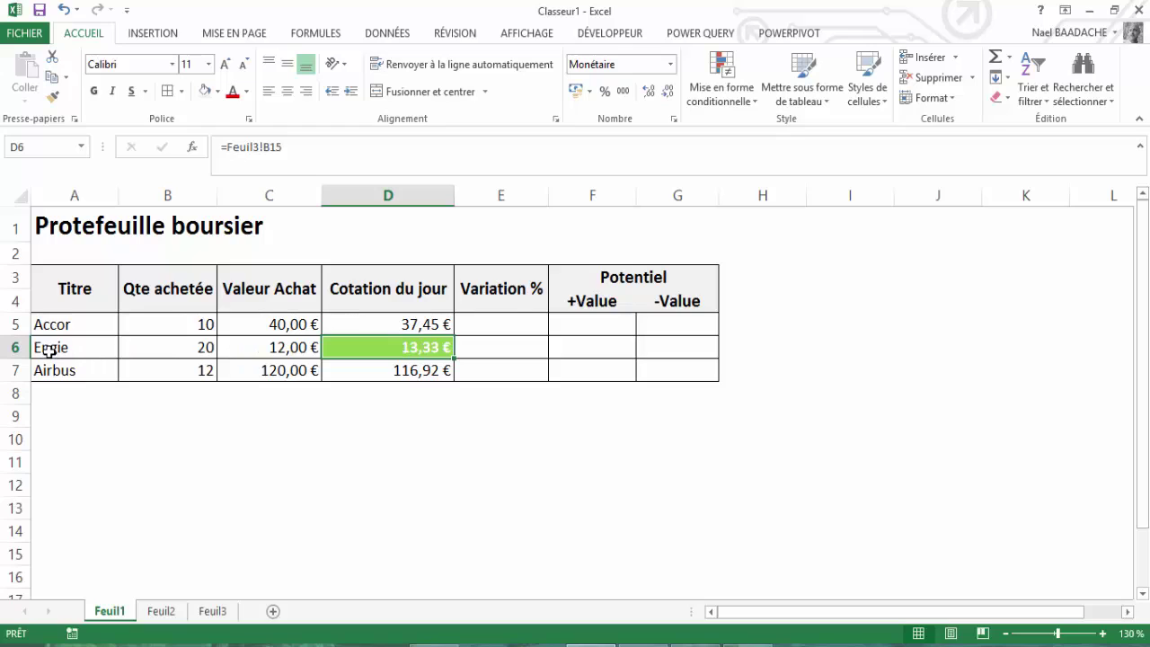
left_click(505, 325)
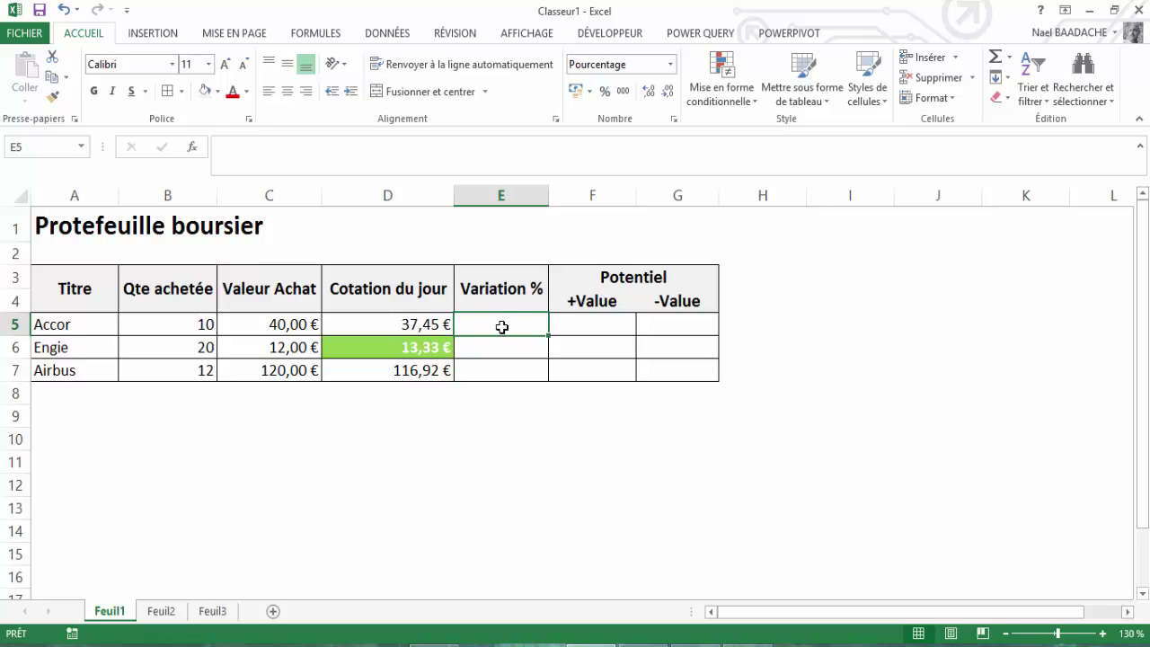
Fill E5:E7 with =(D5-C5)/C5, giving -6,37%, 11,04% and -2,57%.
left_click_drag(505, 334, 500, 367)
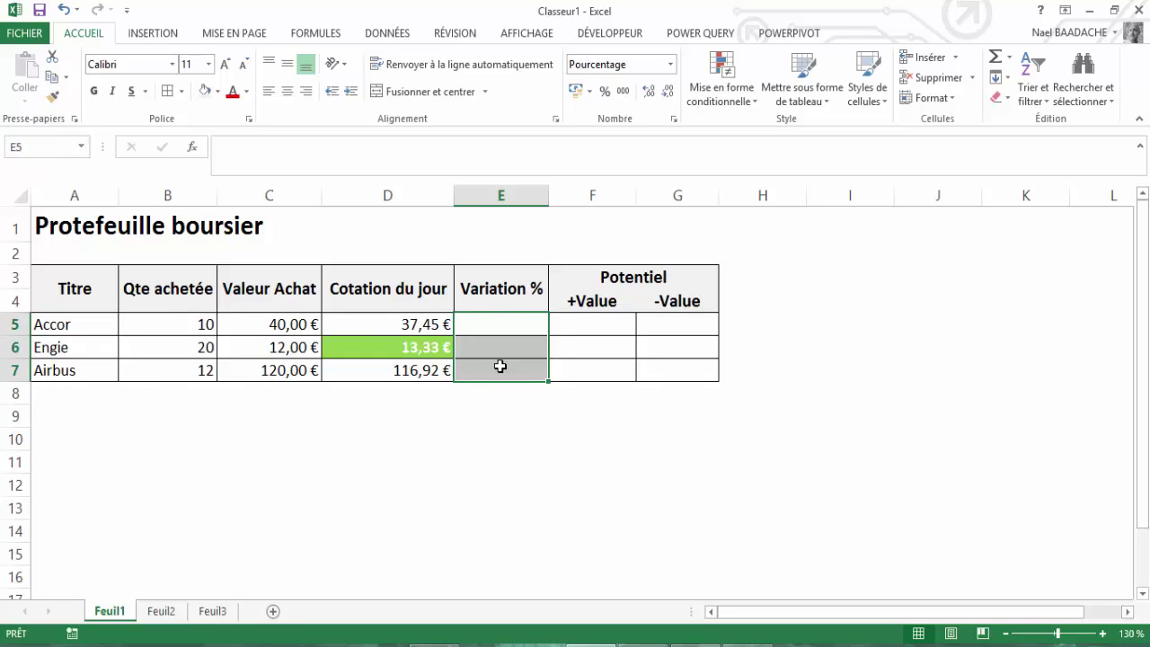
type("=")
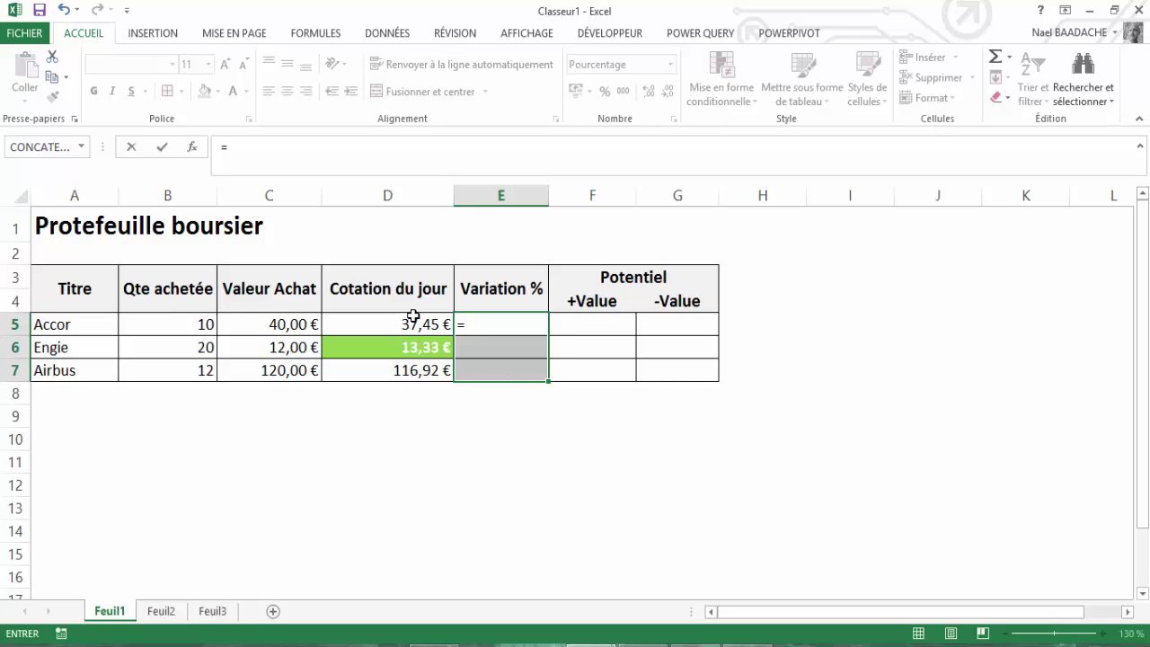
type("(")
left_click(395, 326)
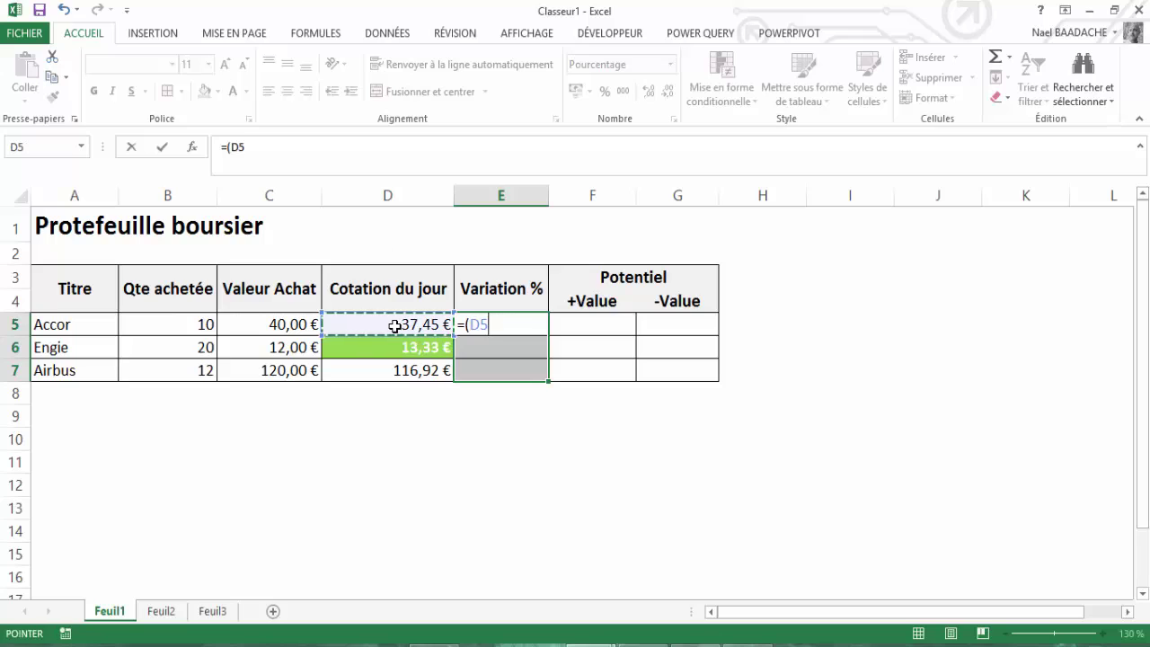
type("-")
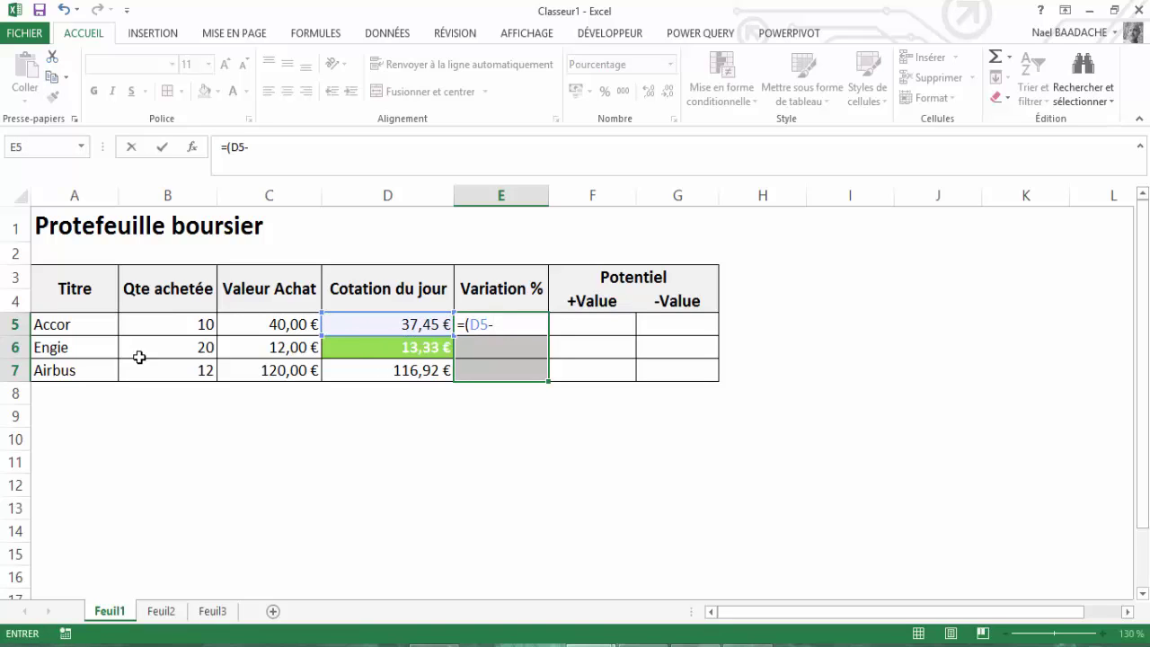
left_click(258, 321)
type(")/")
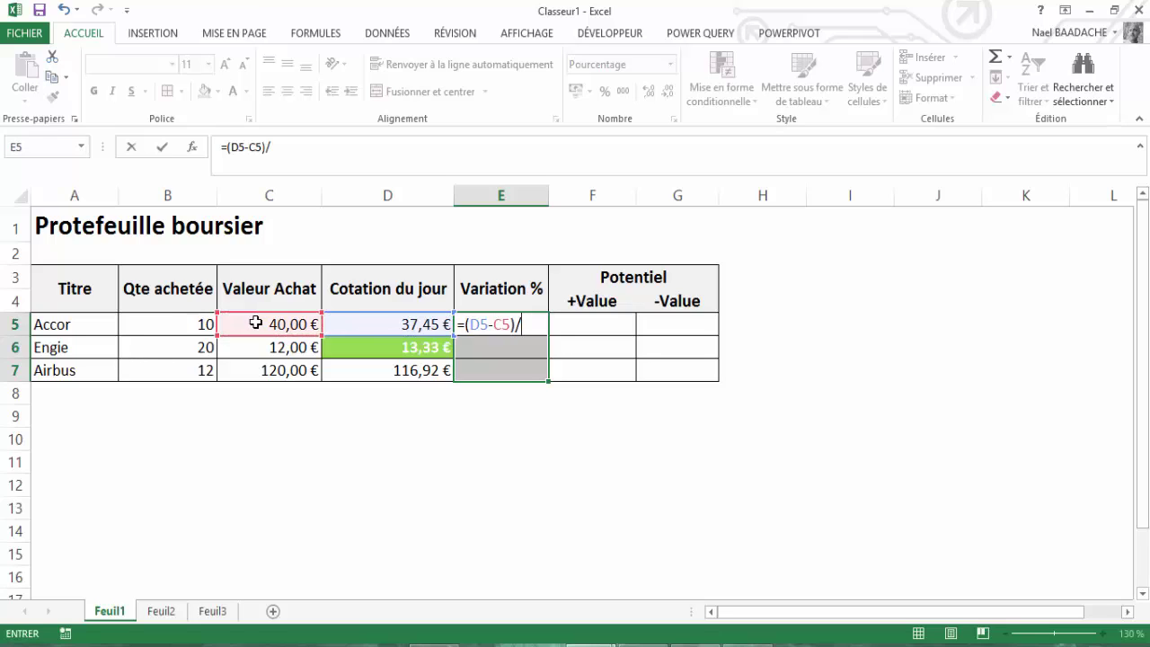
left_click(256, 322)
key("ctrl+Return")
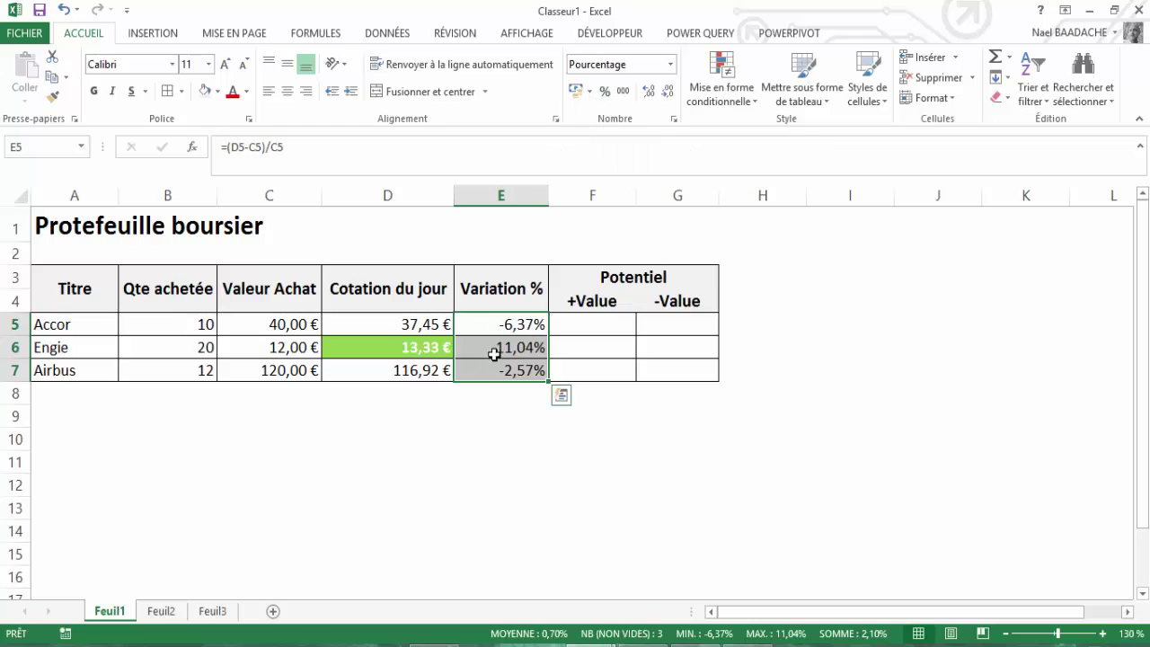
left_click_drag(506, 325, 505, 369)
left_click_drag(522, 324, 520, 369)
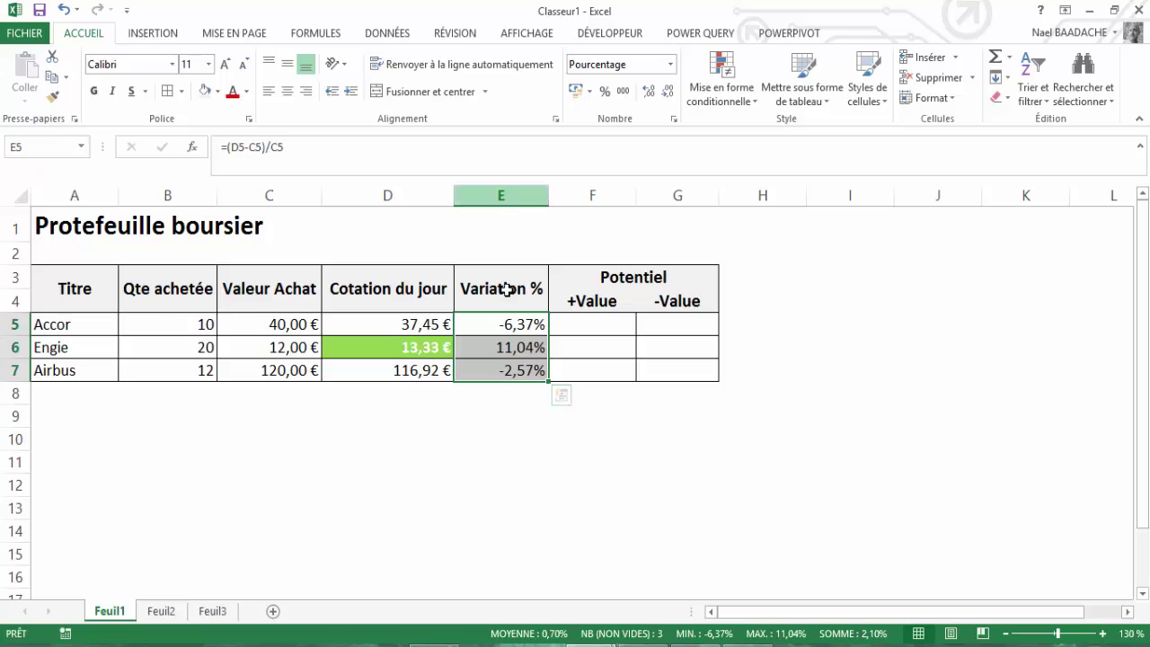
Apply the 3 Arrows (Colored) icon set to the Variation % cells E5:E7.
left_click(755, 102)
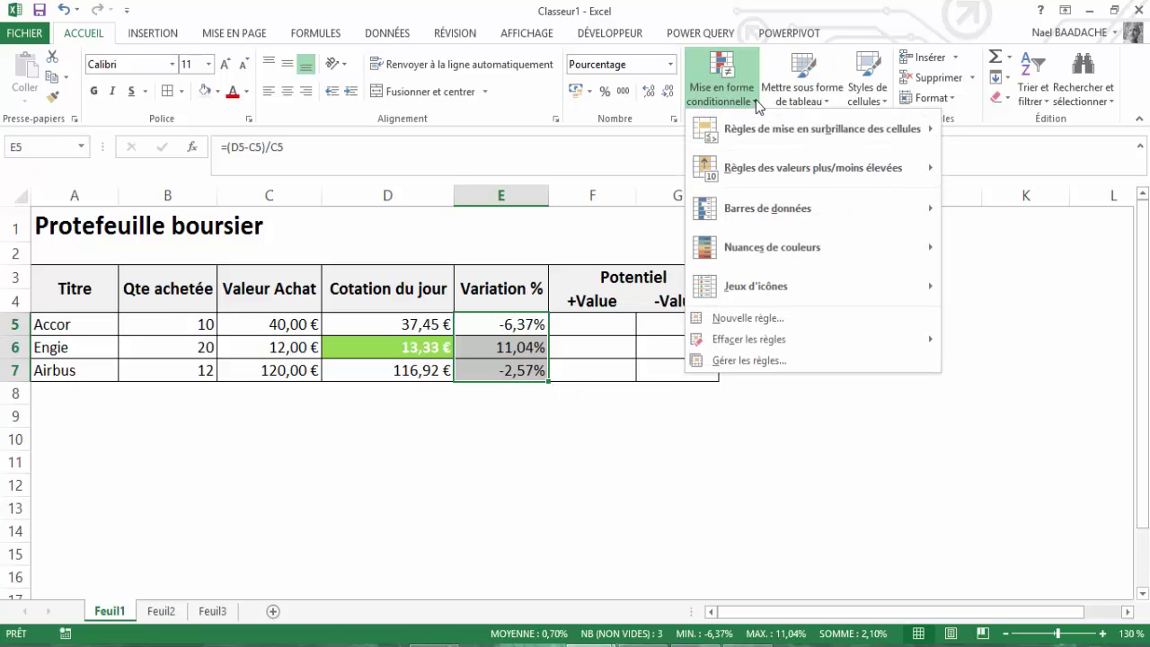
mouse_move(753, 275)
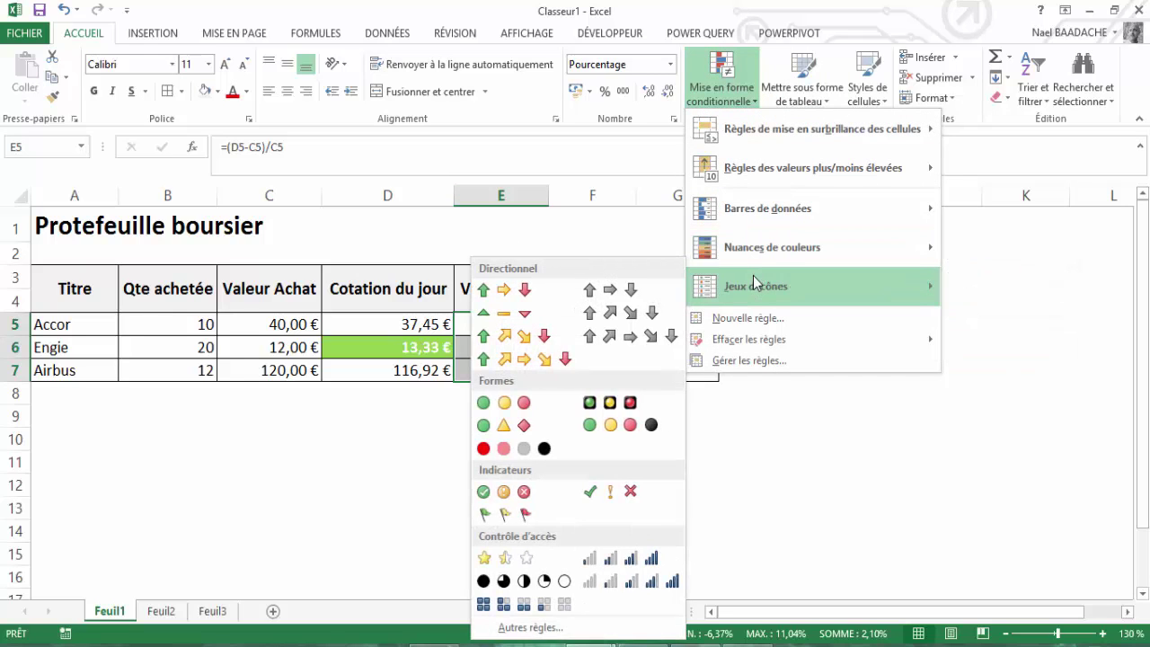
left_click(501, 297)
left_click(506, 439)
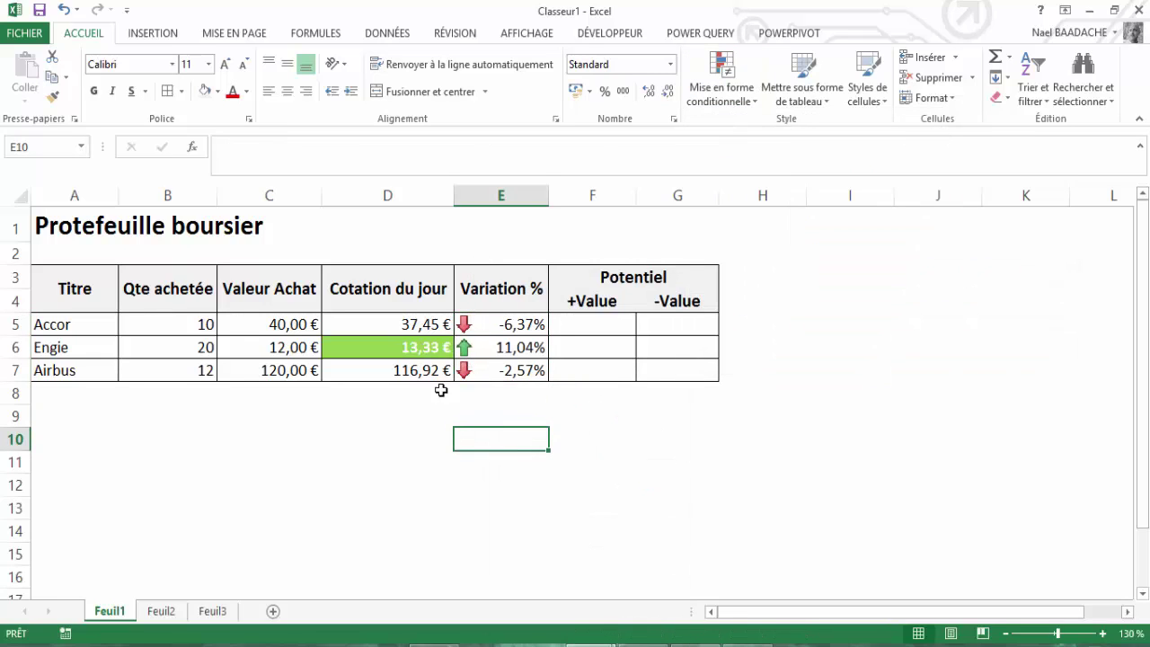
left_click(512, 322)
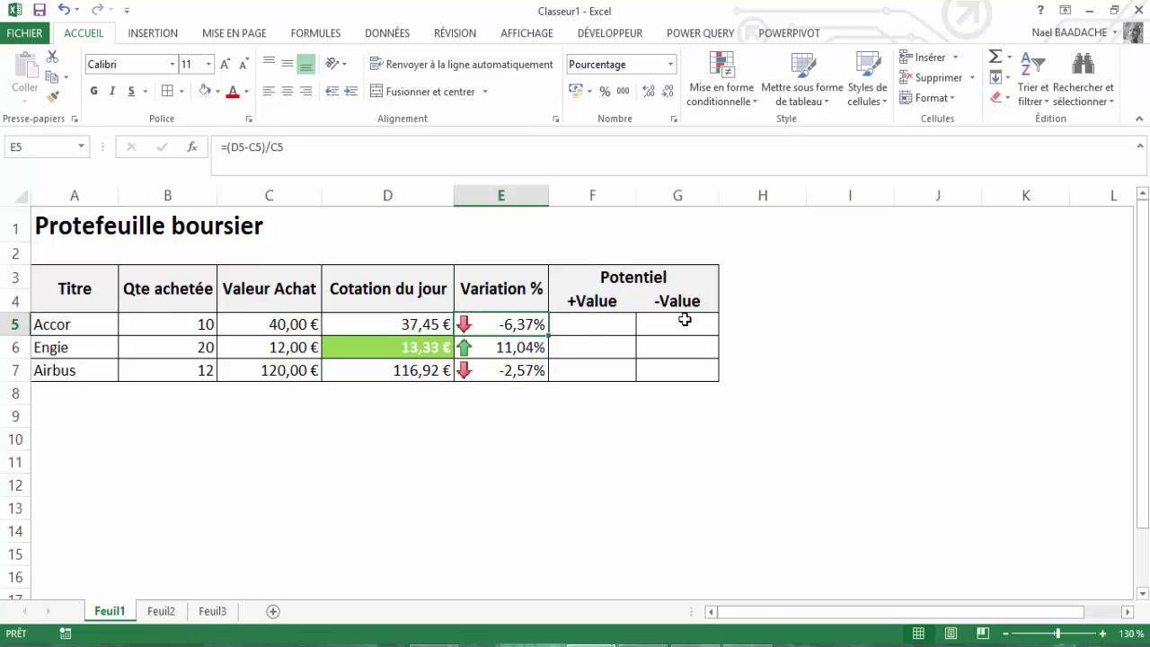
Fill F5:F7 with an SI potential-gain formula multiplying (D5-C5) by quantity B5.
left_click(585, 328)
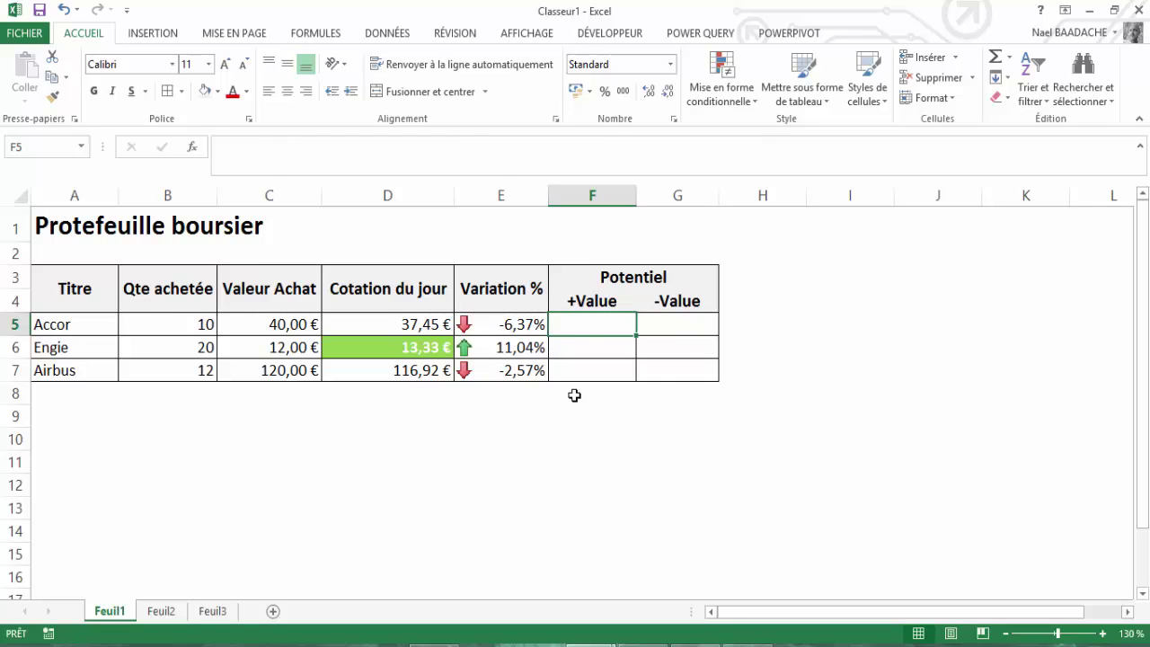
left_click_drag(588, 326, 586, 363)
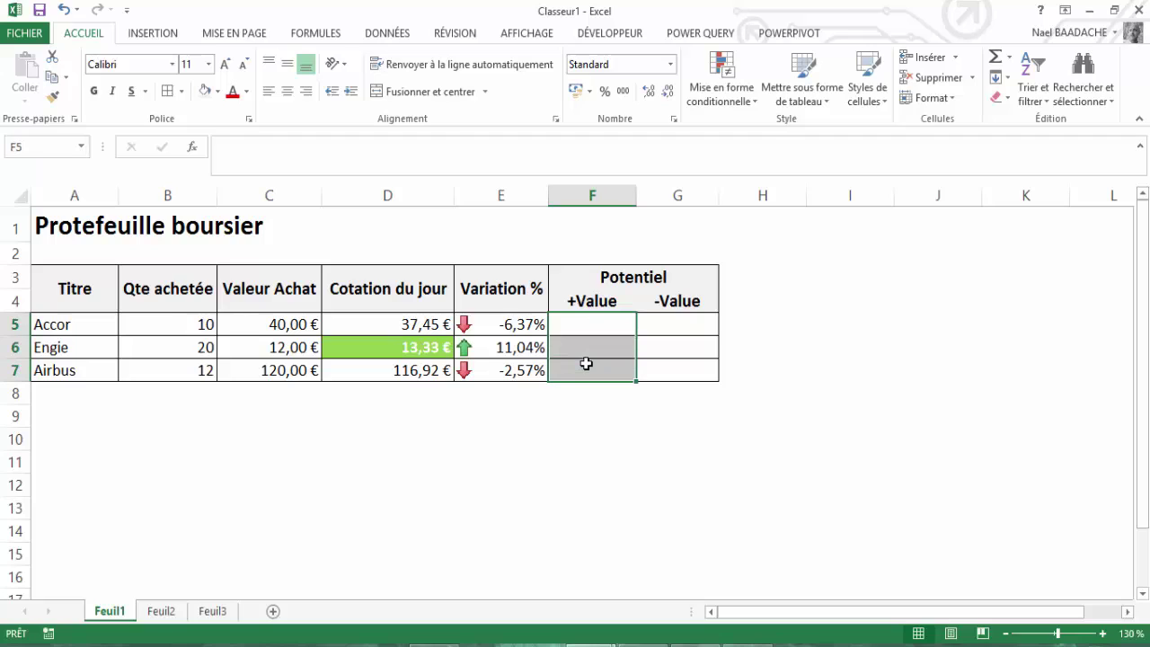
type("=si(")
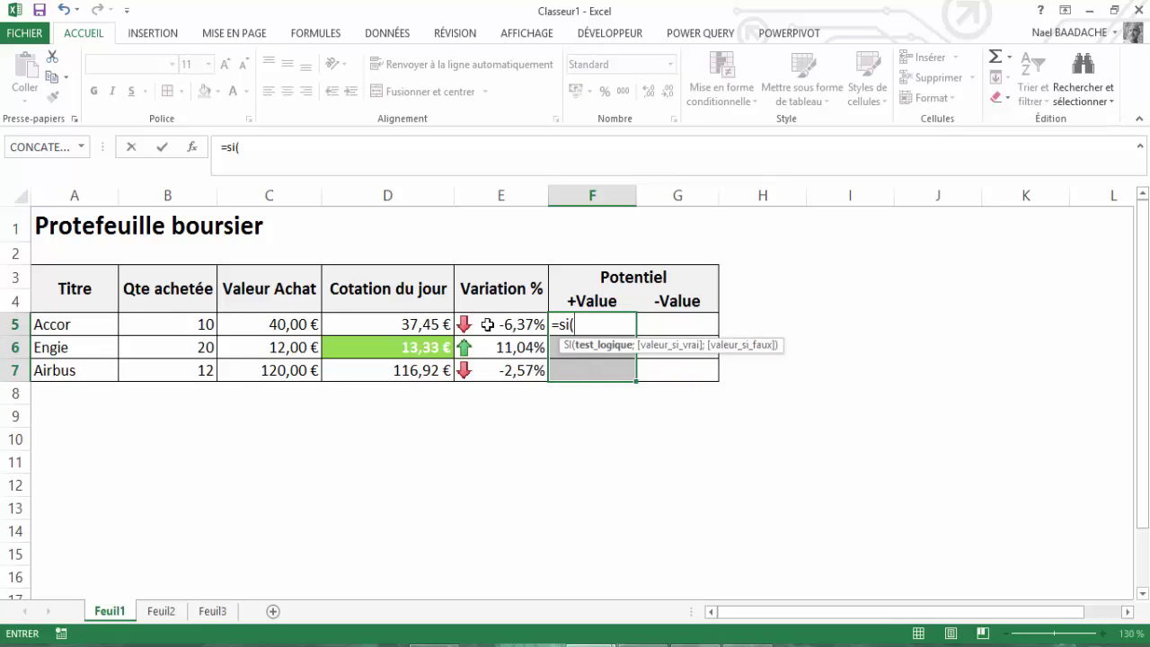
left_click(406, 329)
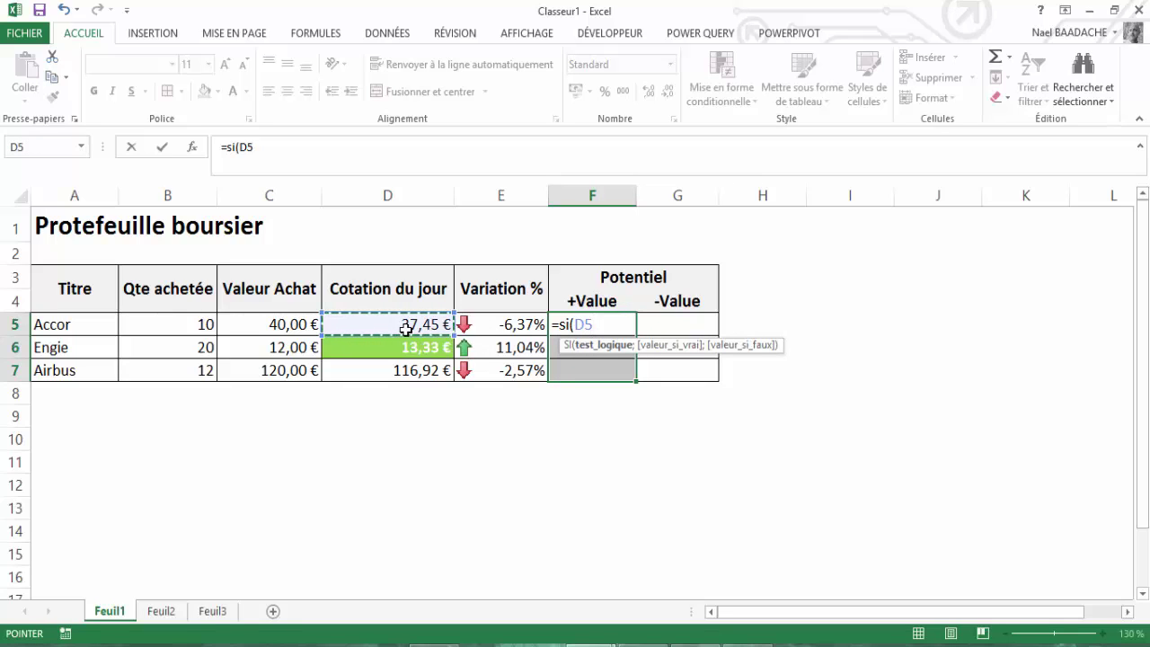
type(">")
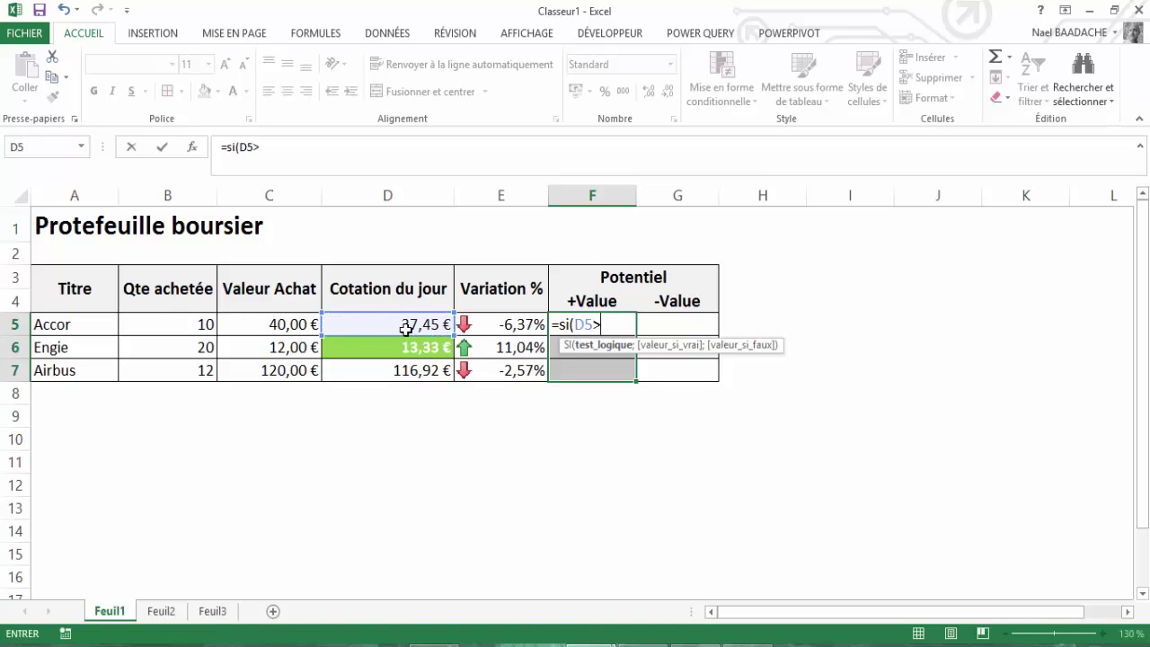
type("0")
type(";(")
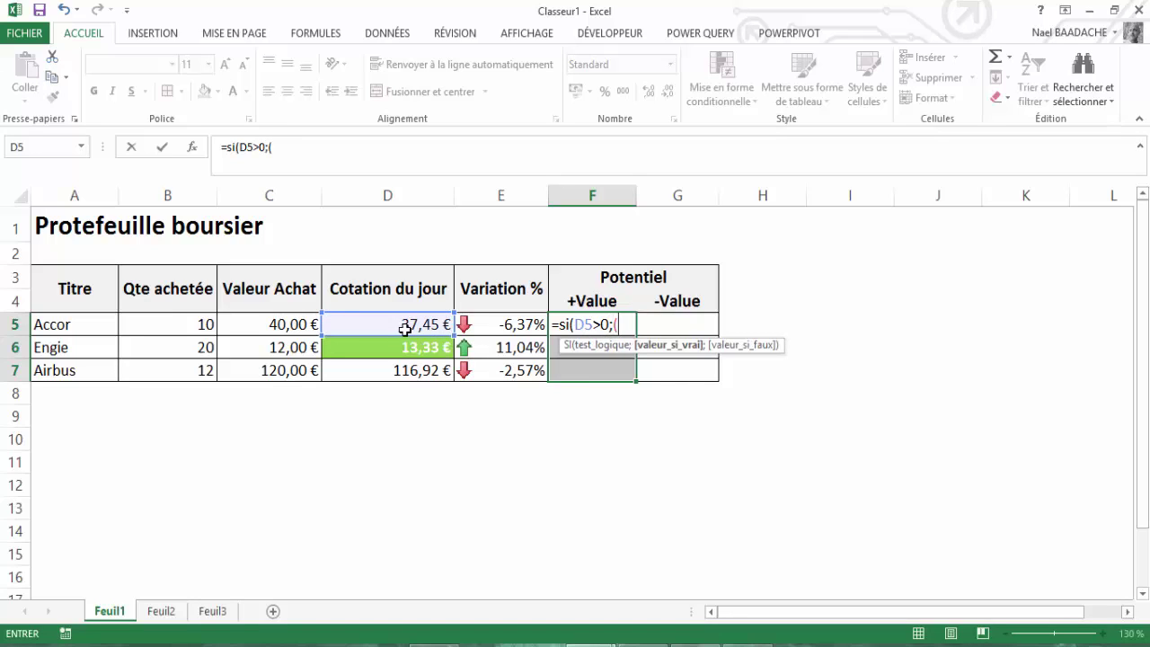
left_click(389, 324)
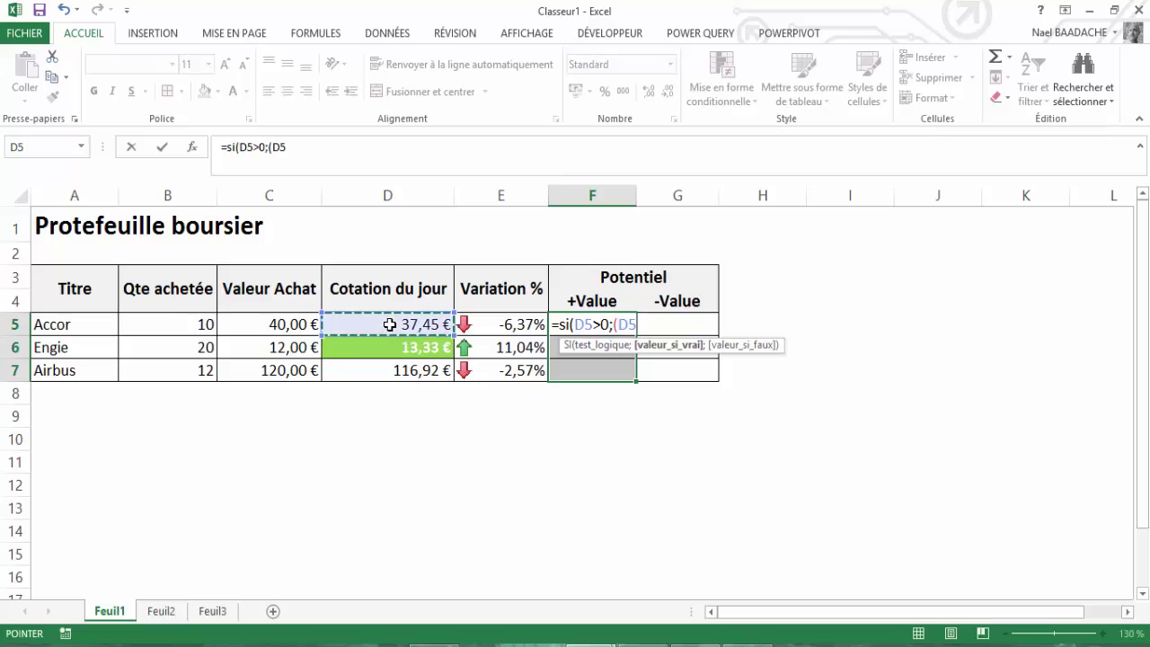
type("-")
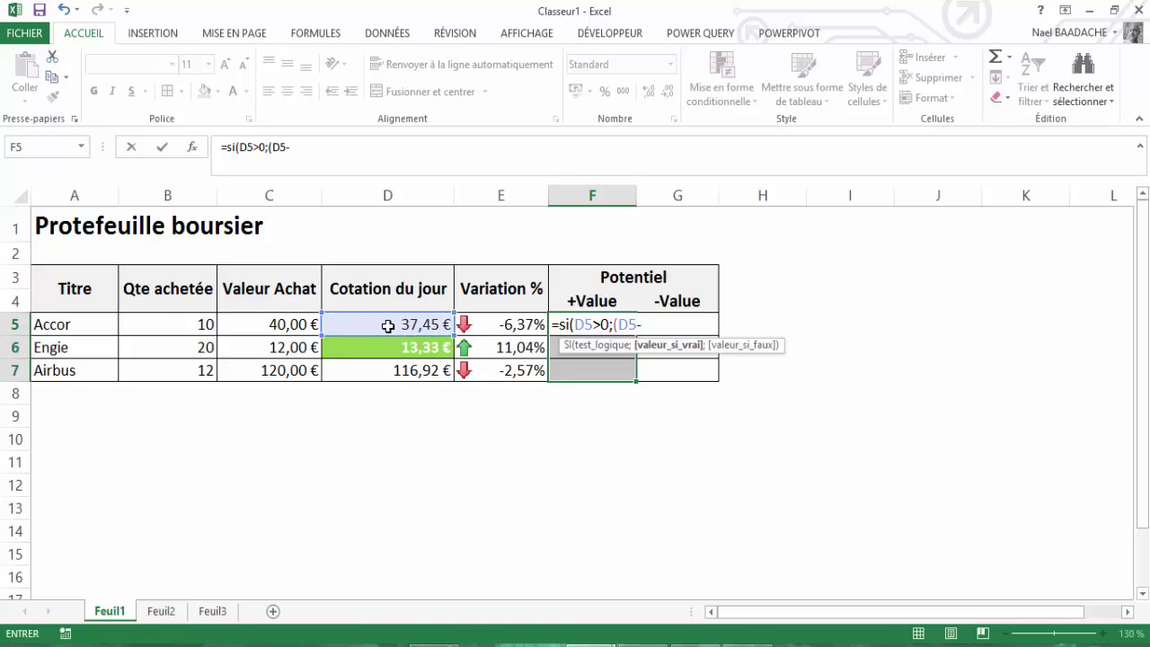
left_click(278, 325)
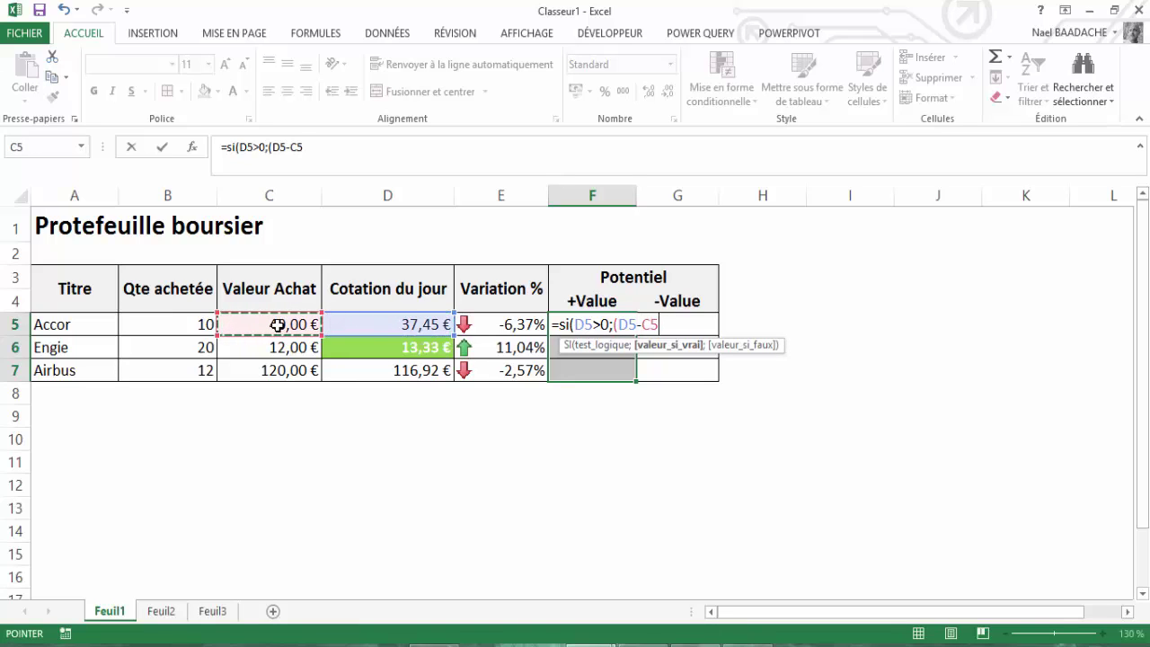
type(")*")
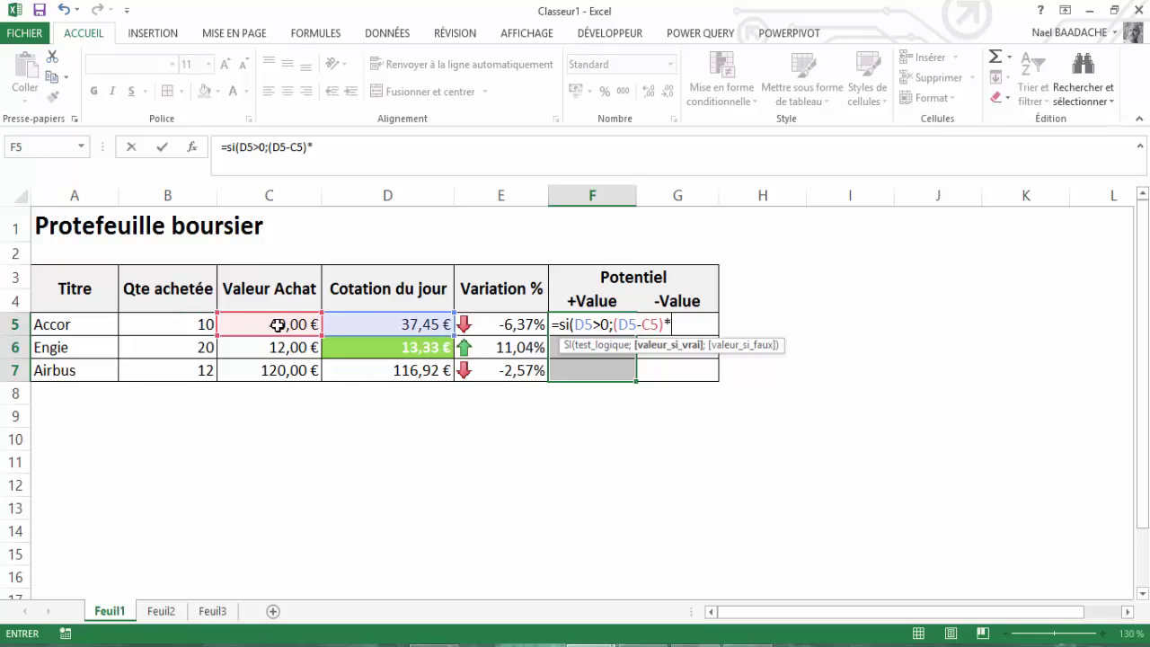
left_click(183, 325)
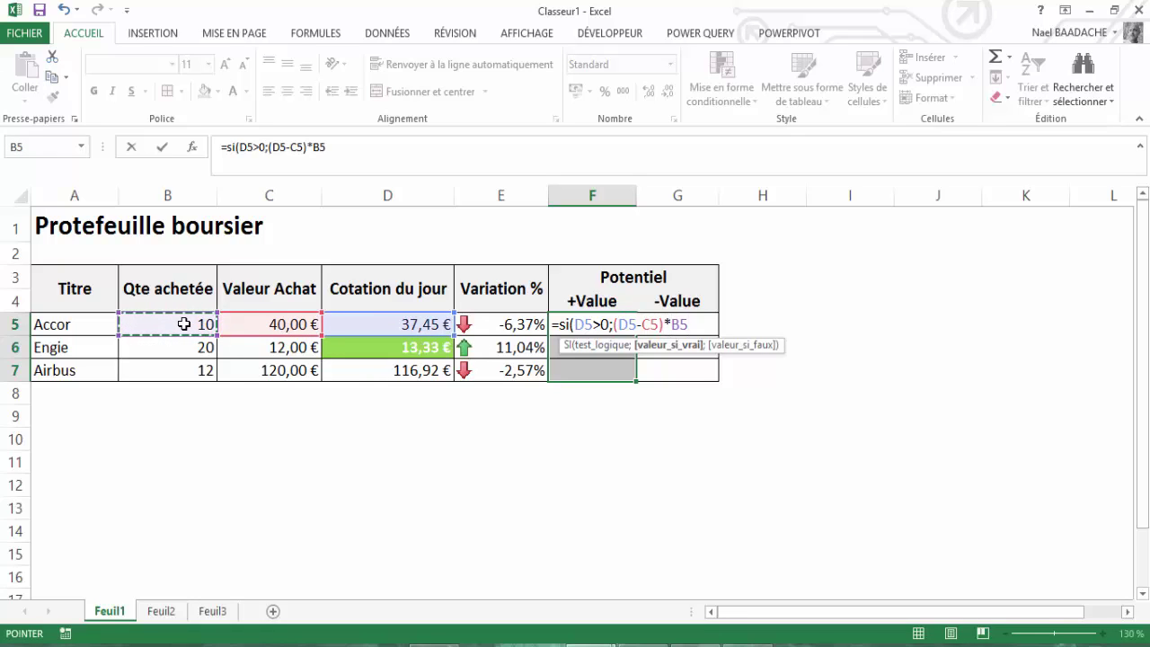
type(";")
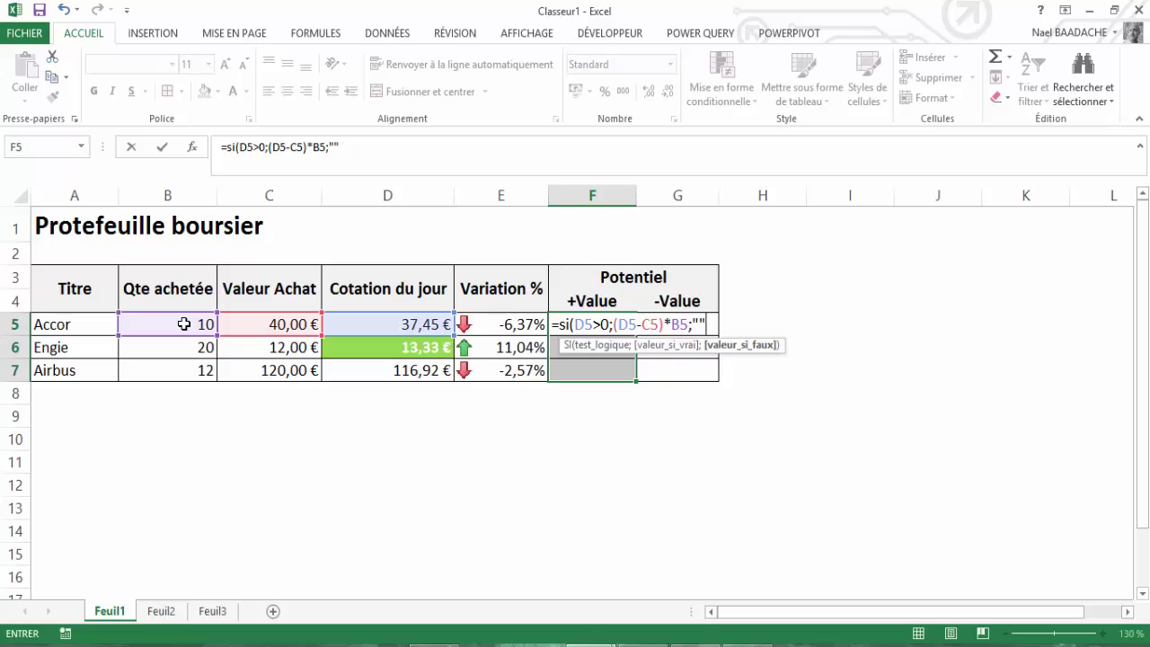
type(")")
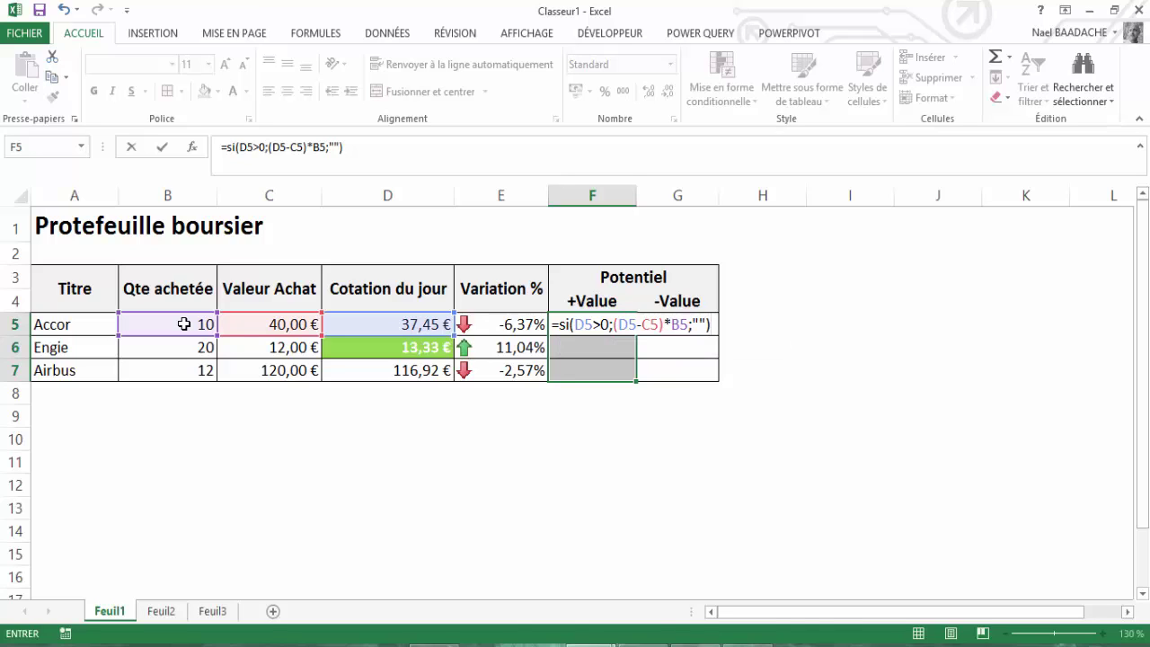
key("ctrl+Return")
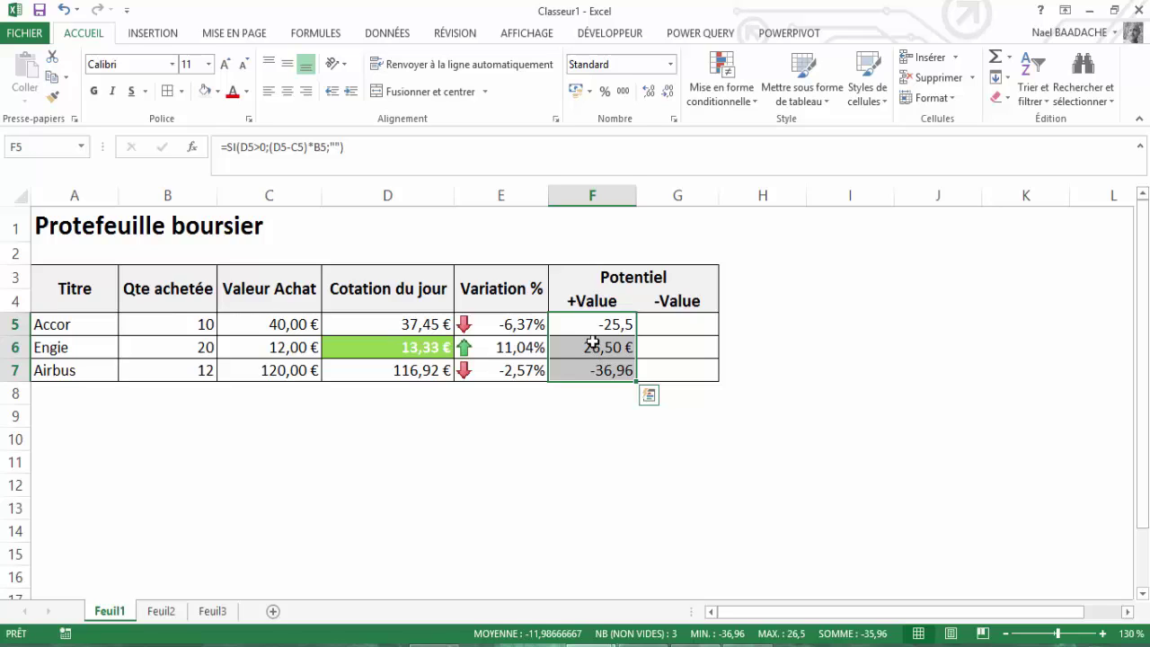
Correct the gain condition to E5>0 so only Engie shows 26,50 €.
left_click(248, 146)
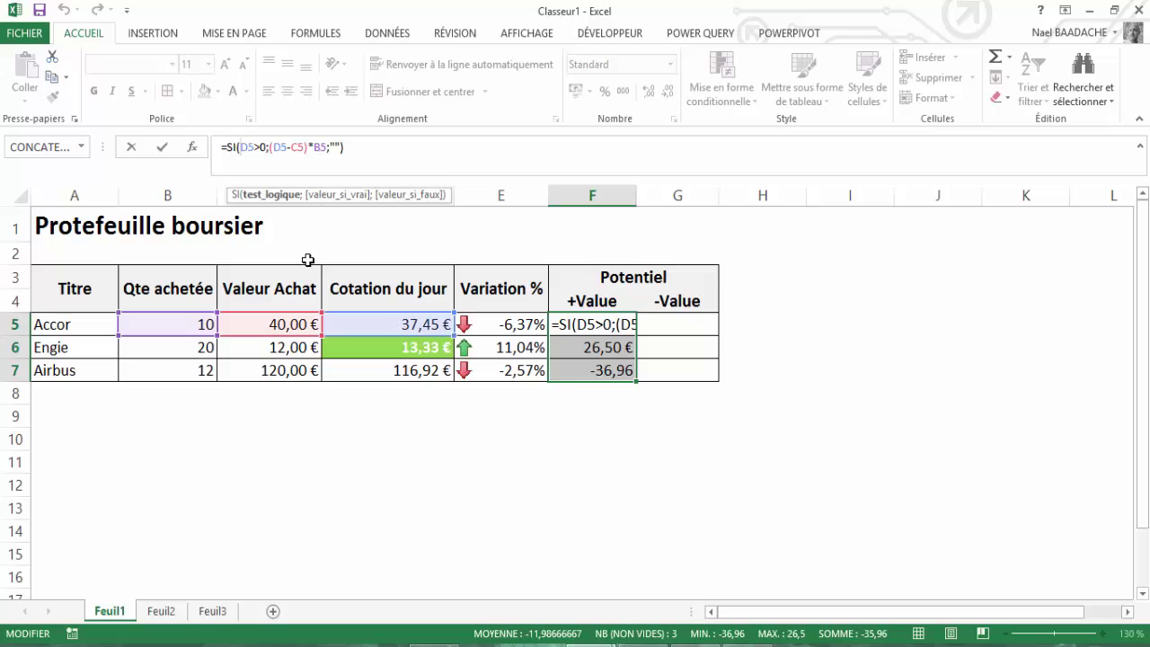
key("BackSpace")
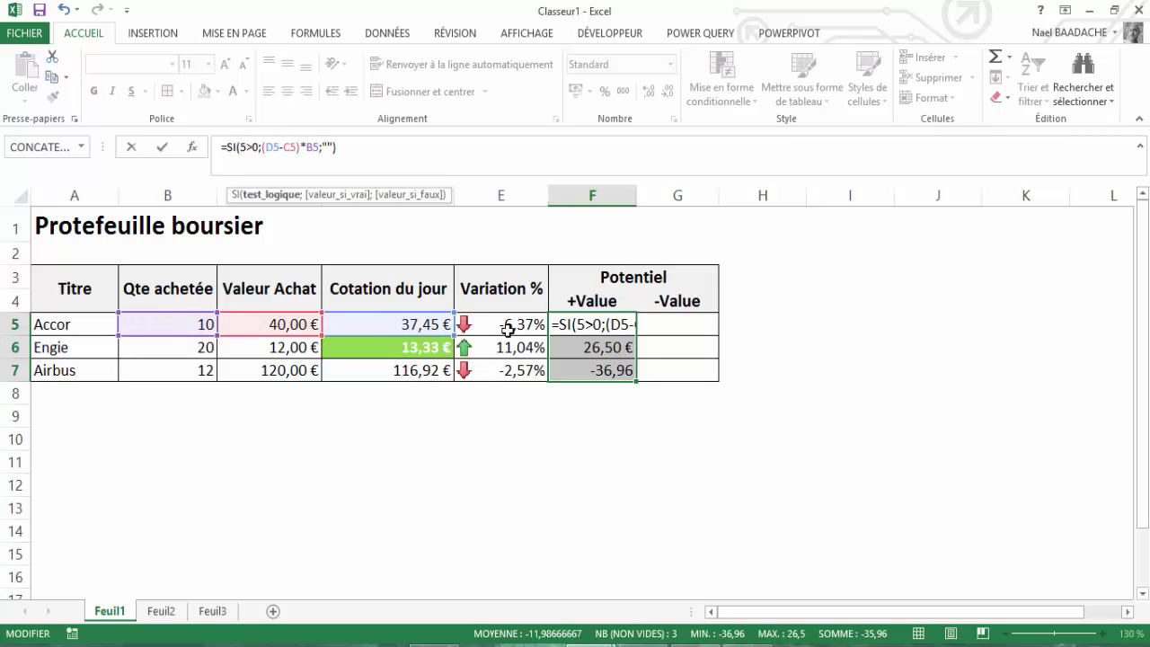
type("e")
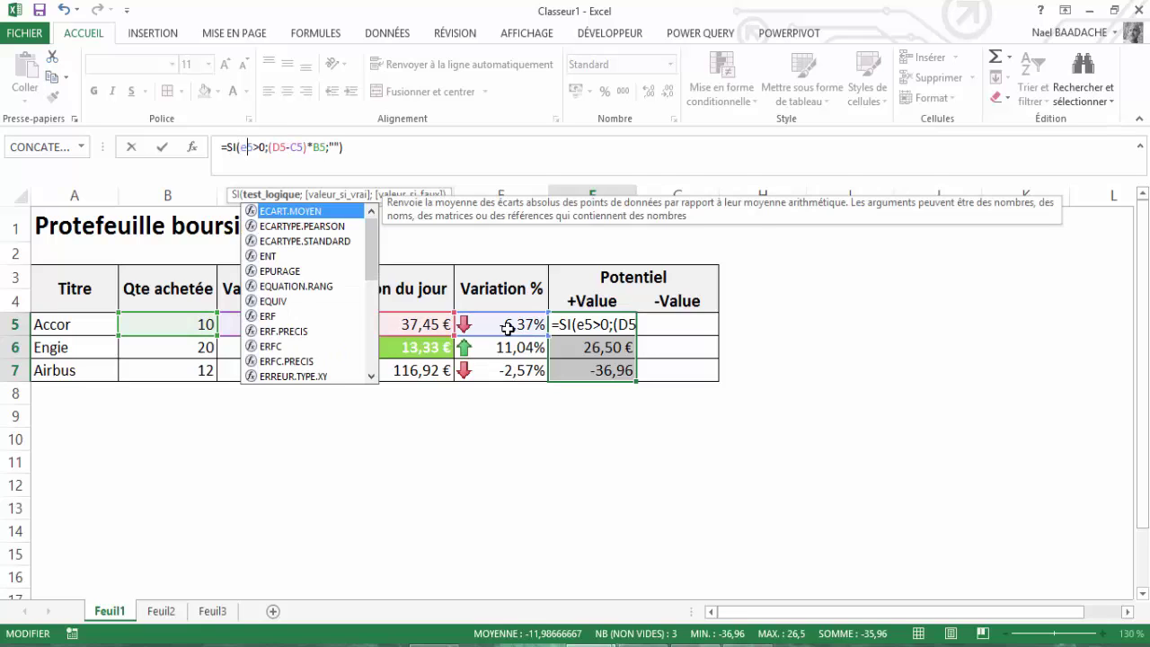
key("ctrl+Return")
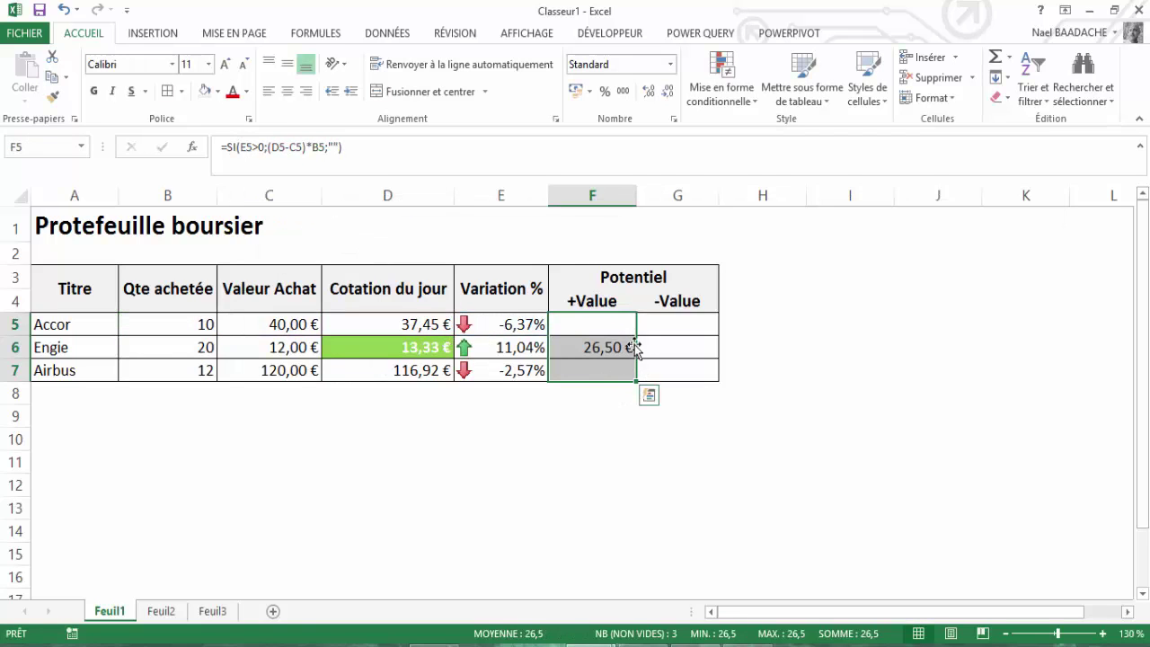
left_click(661, 325)
left_click_drag(661, 325, 664, 364)
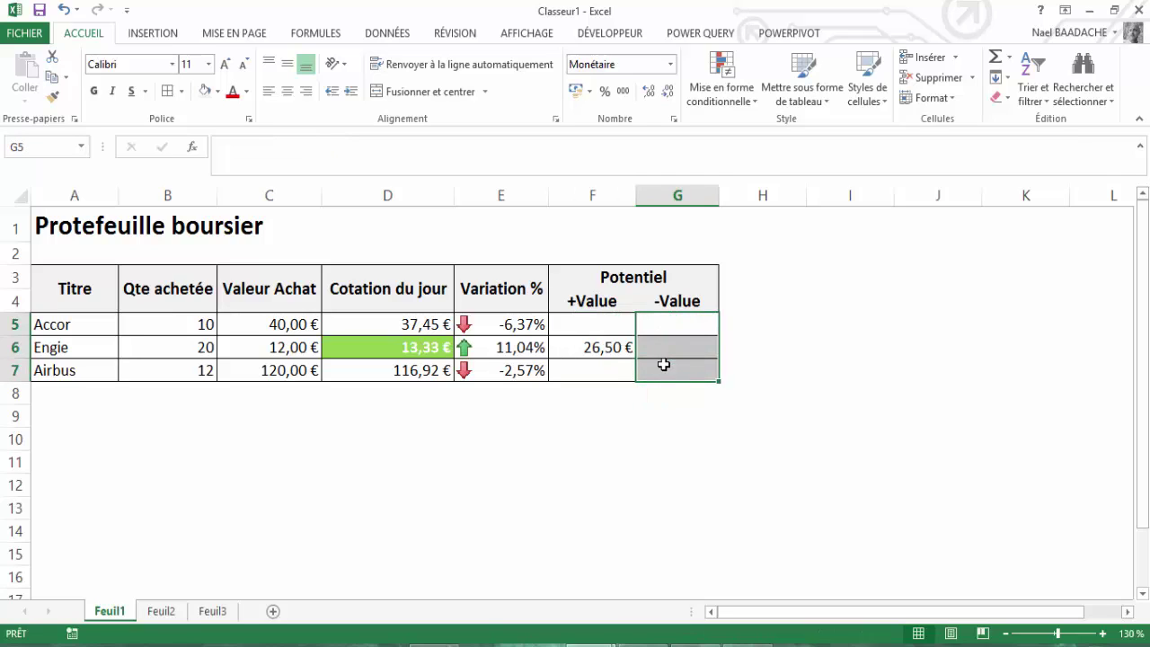
Fill G5:G7 with the potential-loss formula =SI(E5<=0;(C5-D5)*B5;"").
type("=")
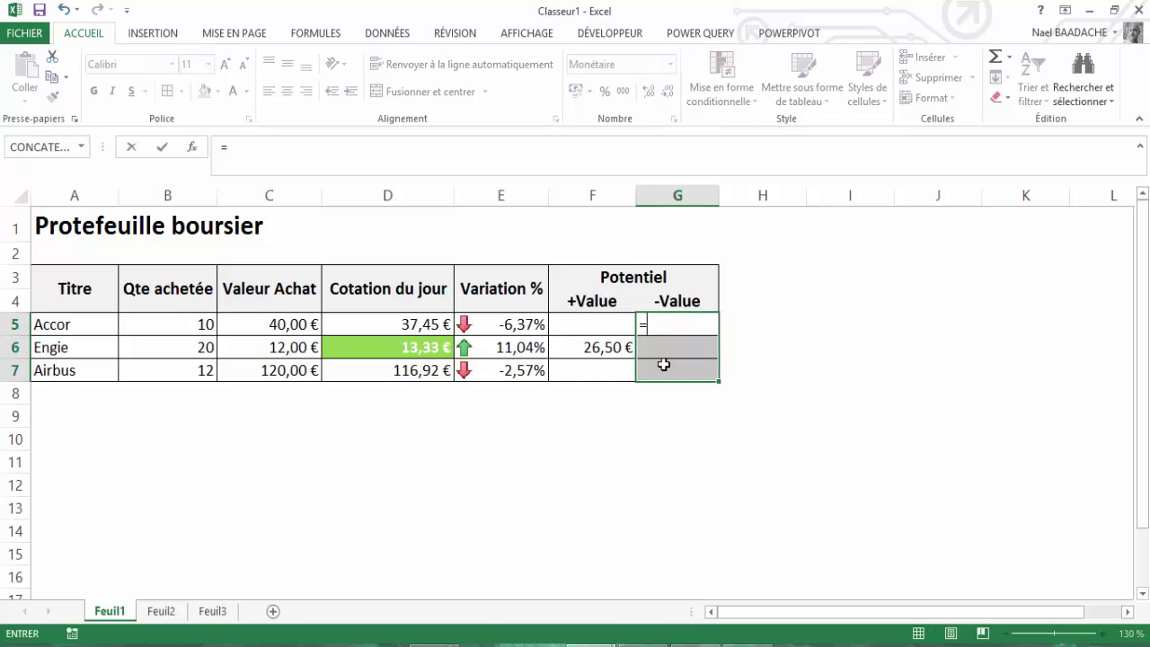
type("sis(")
key("BackSpace")
key("BackSpace")
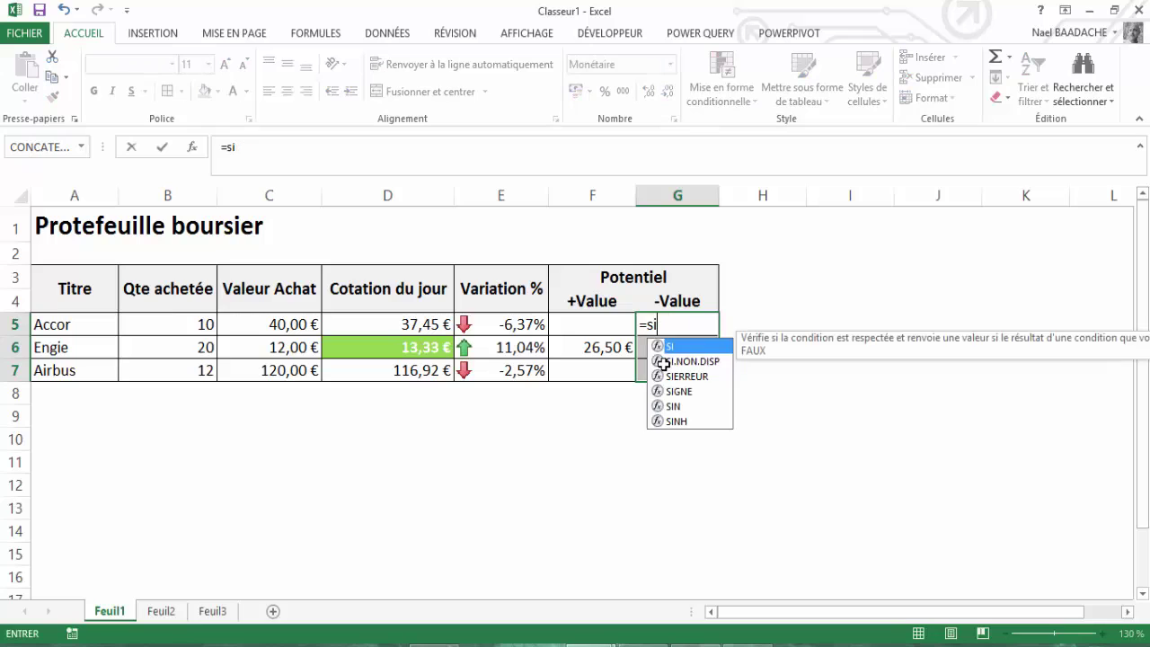
type("(")
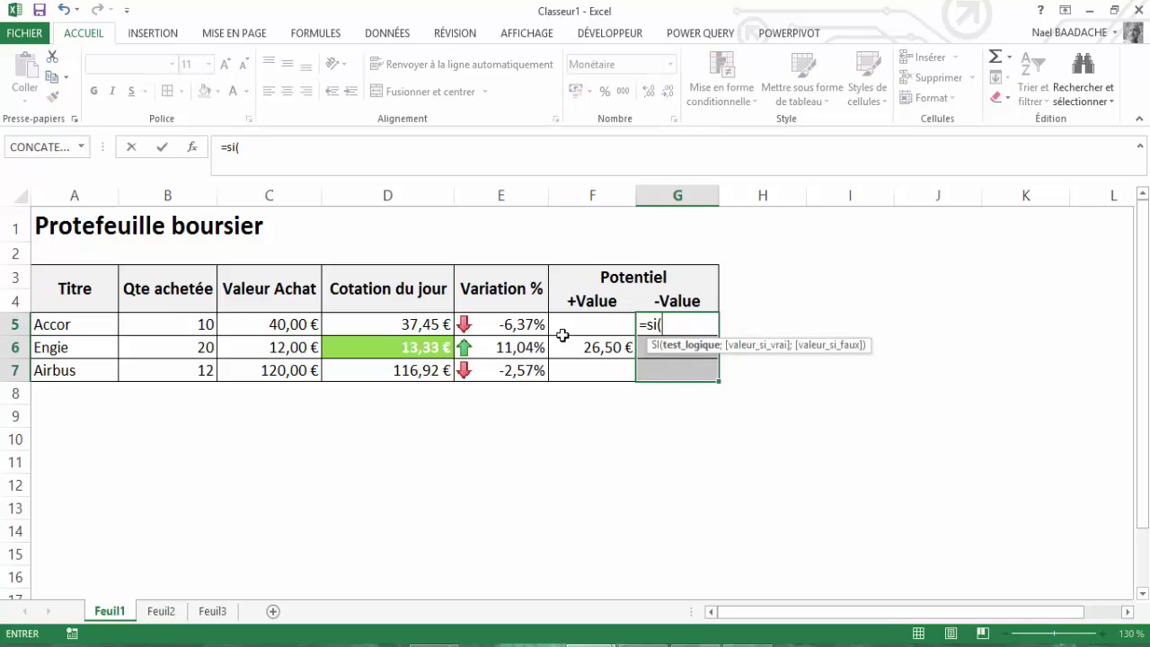
left_click(505, 323)
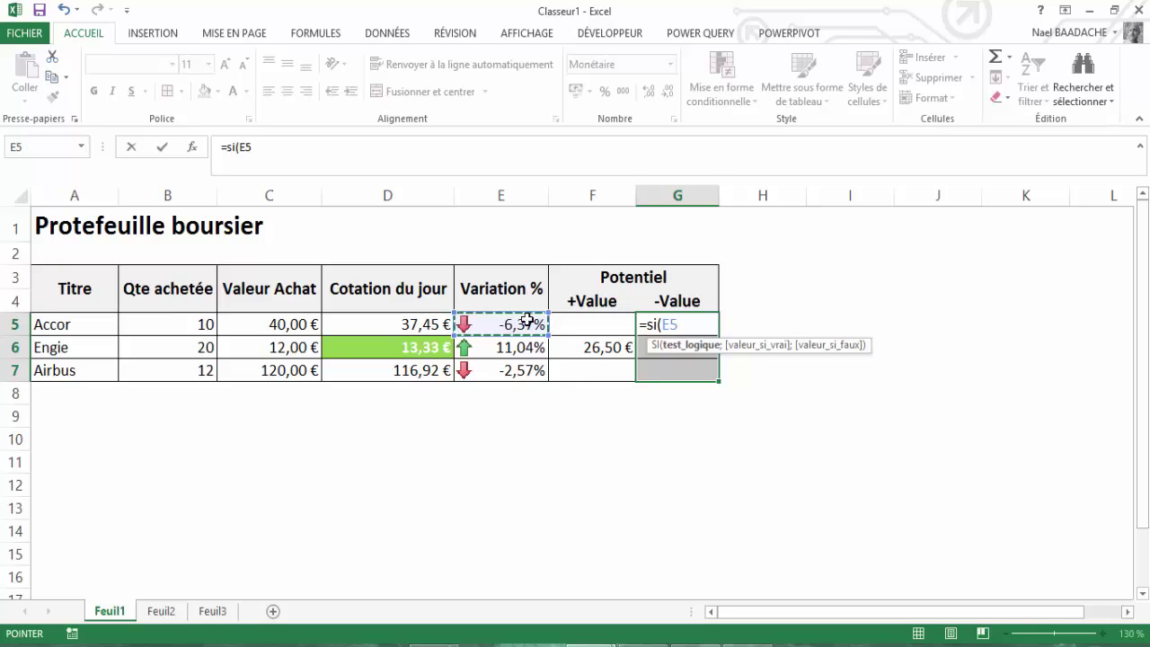
type("<=0")
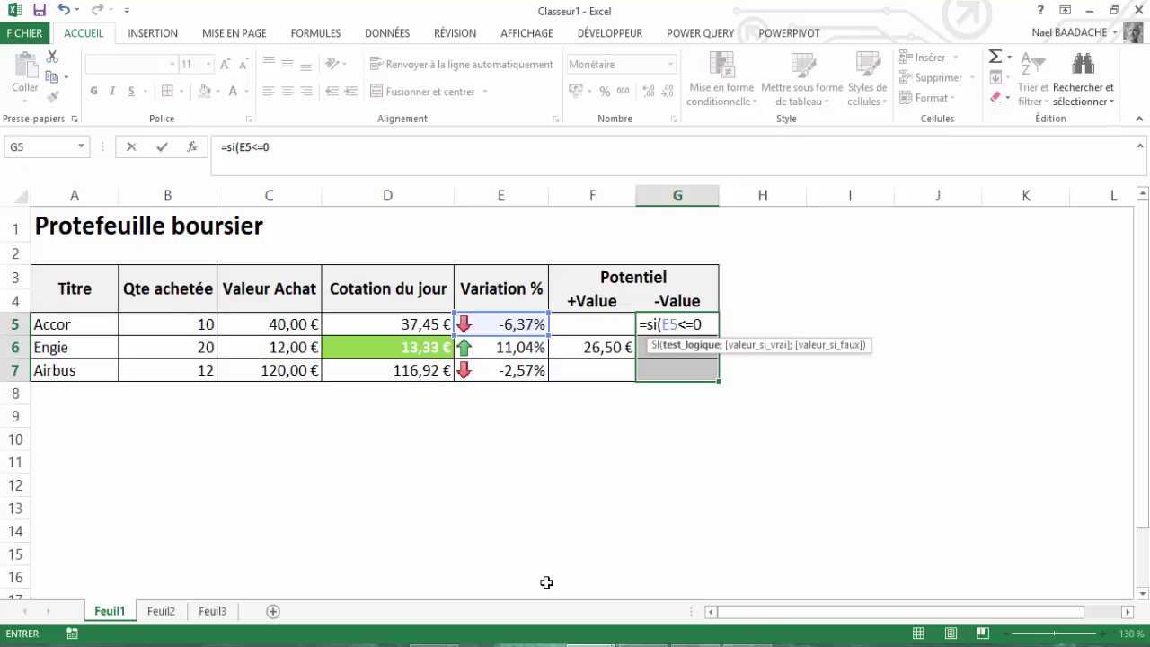
type(";")
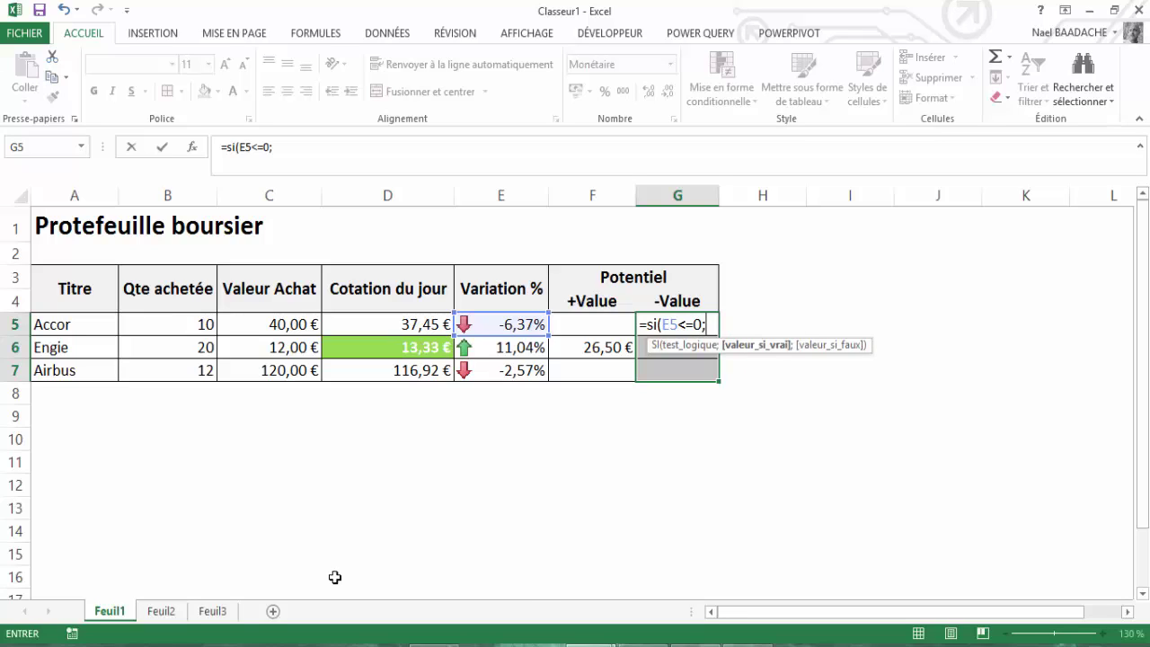
left_click(285, 325)
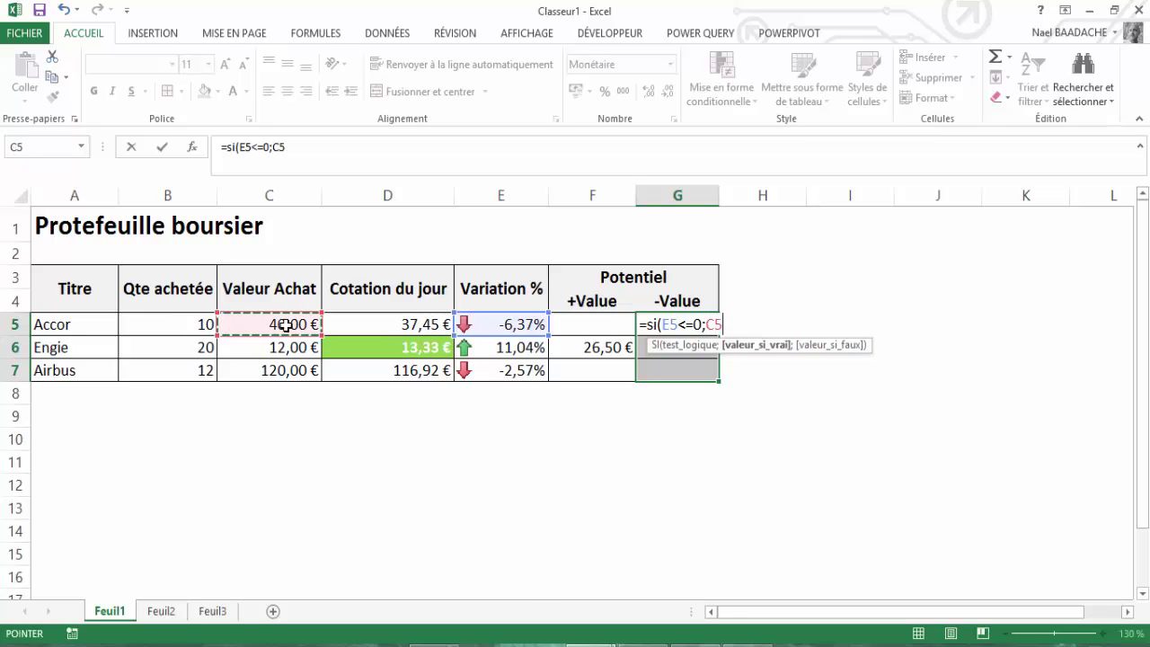
key("BackSpace")
key("BackSpace")
type("(")
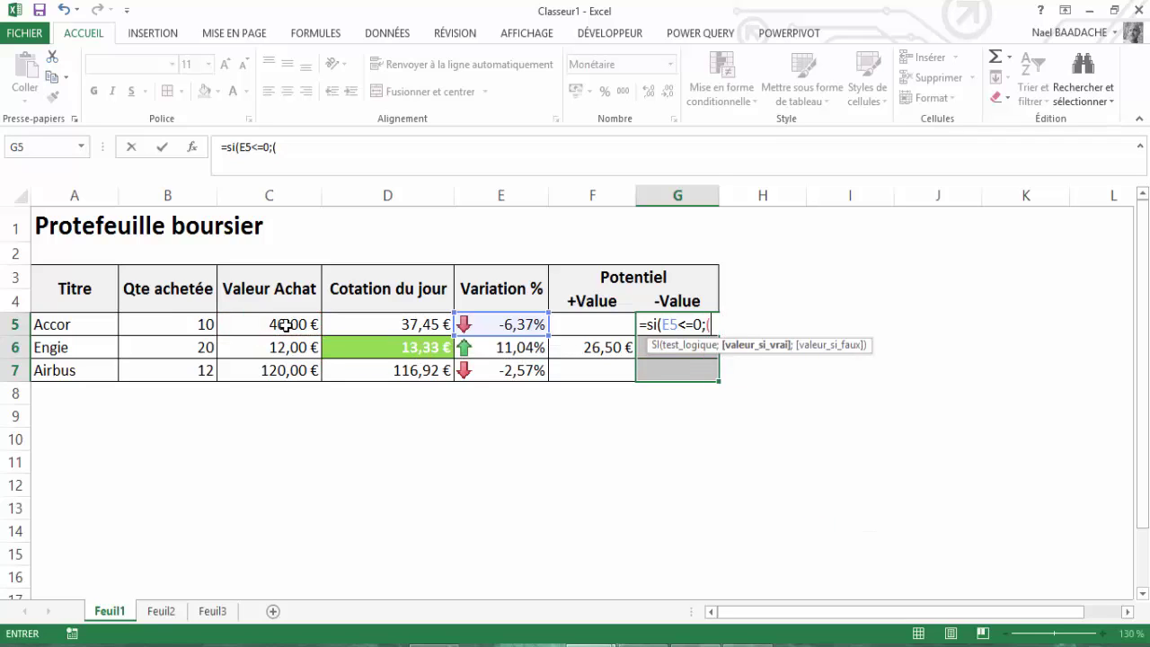
left_click(284, 325)
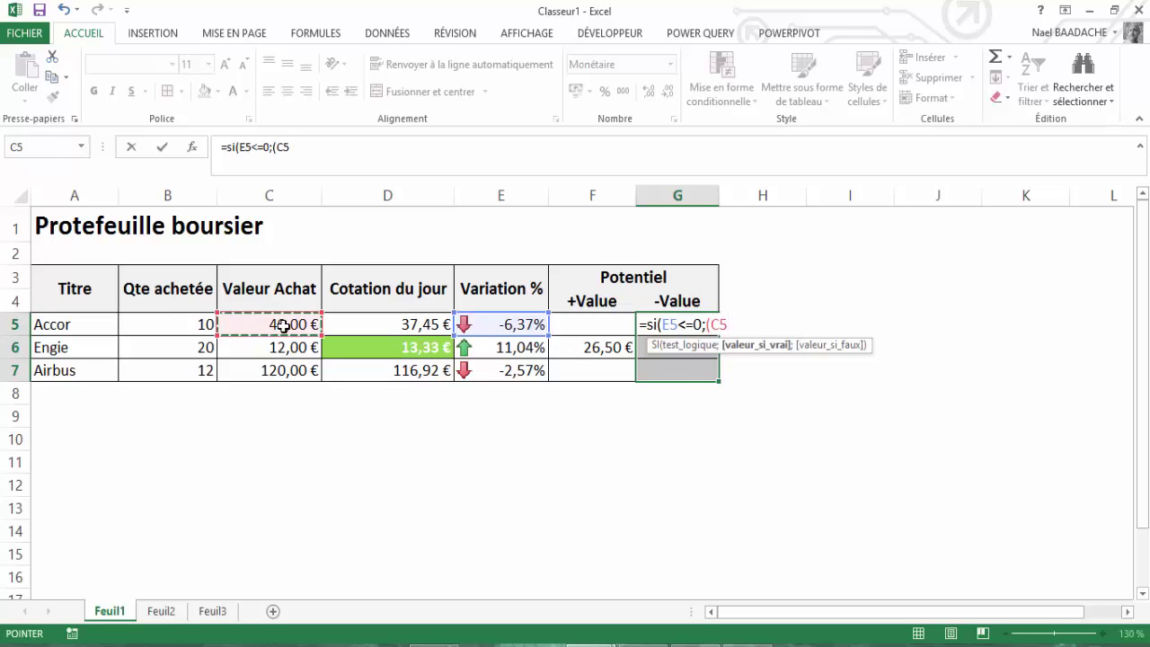
type("-")
left_click(359, 326)
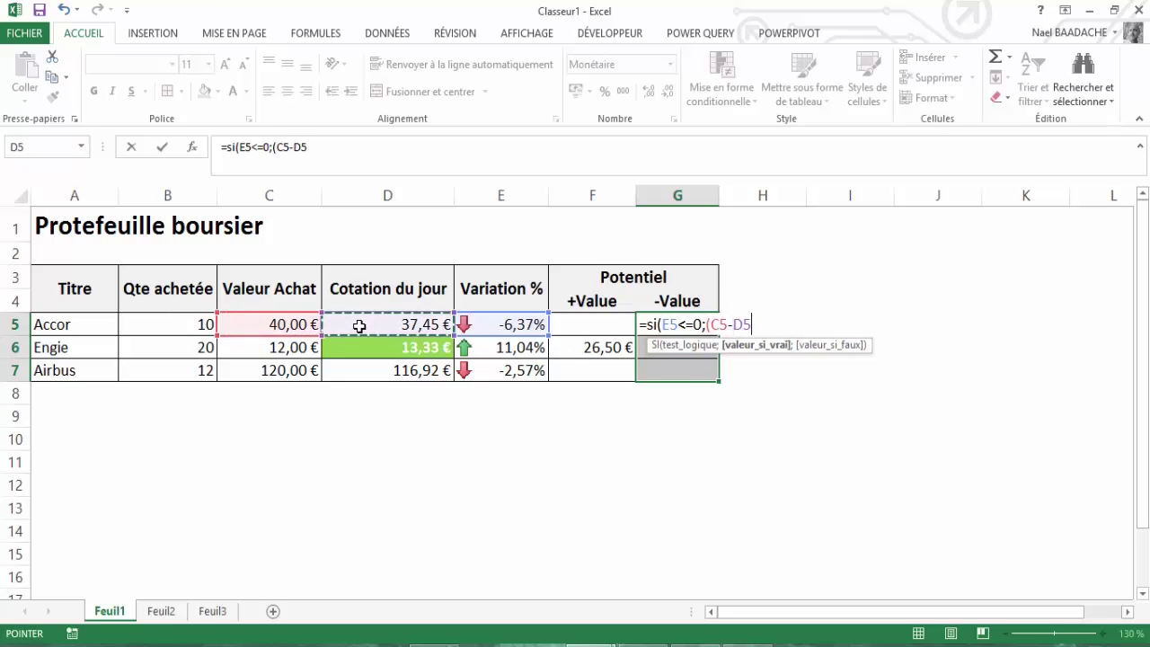
type(")*")
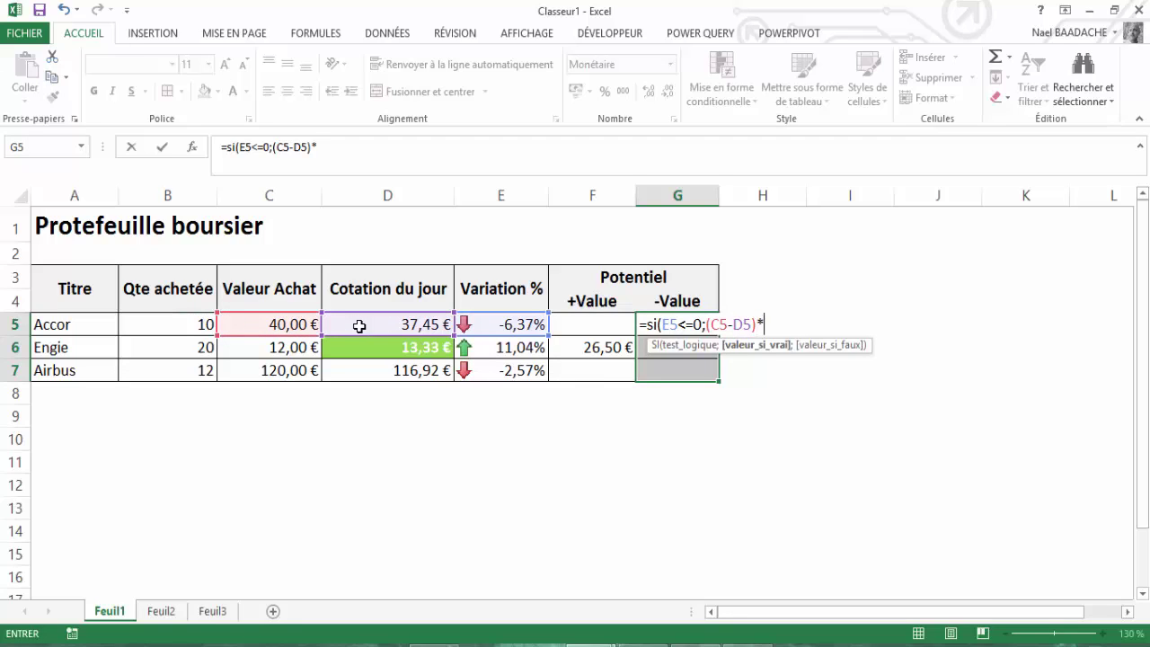
left_click(186, 324)
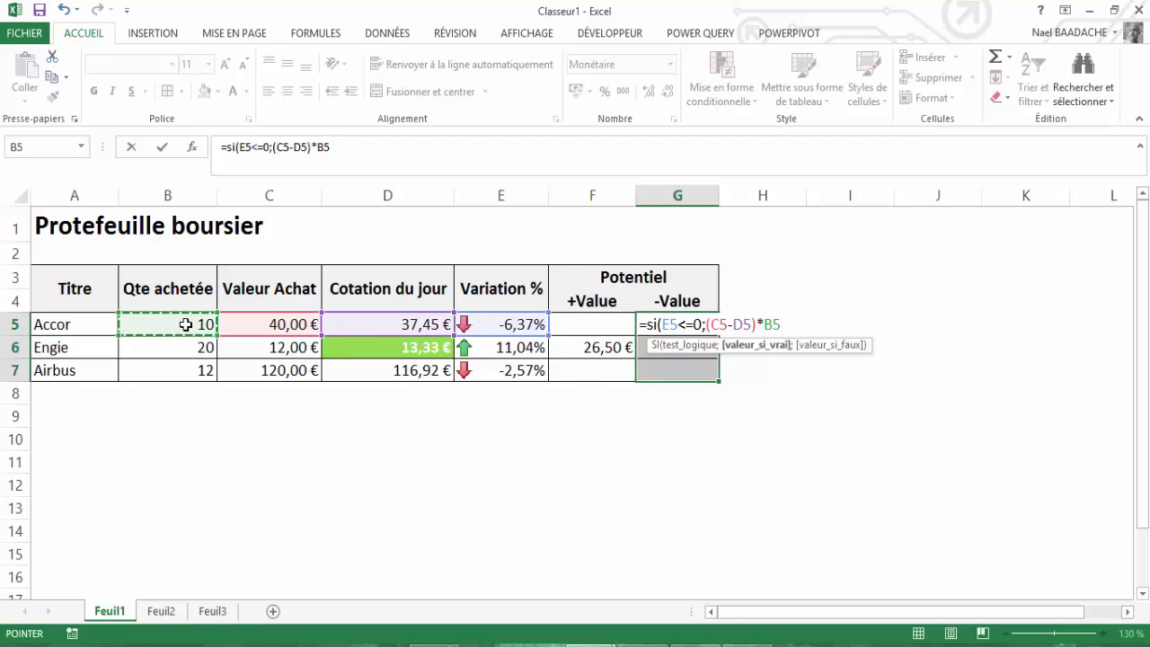
type(";\"\"")
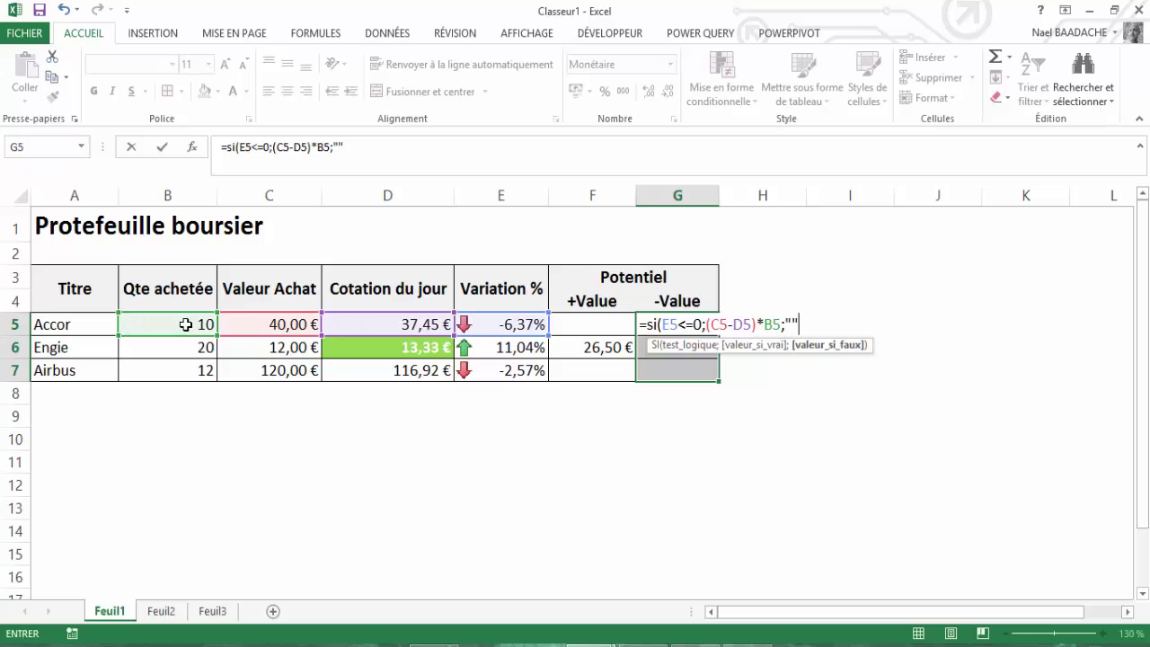
type(")")
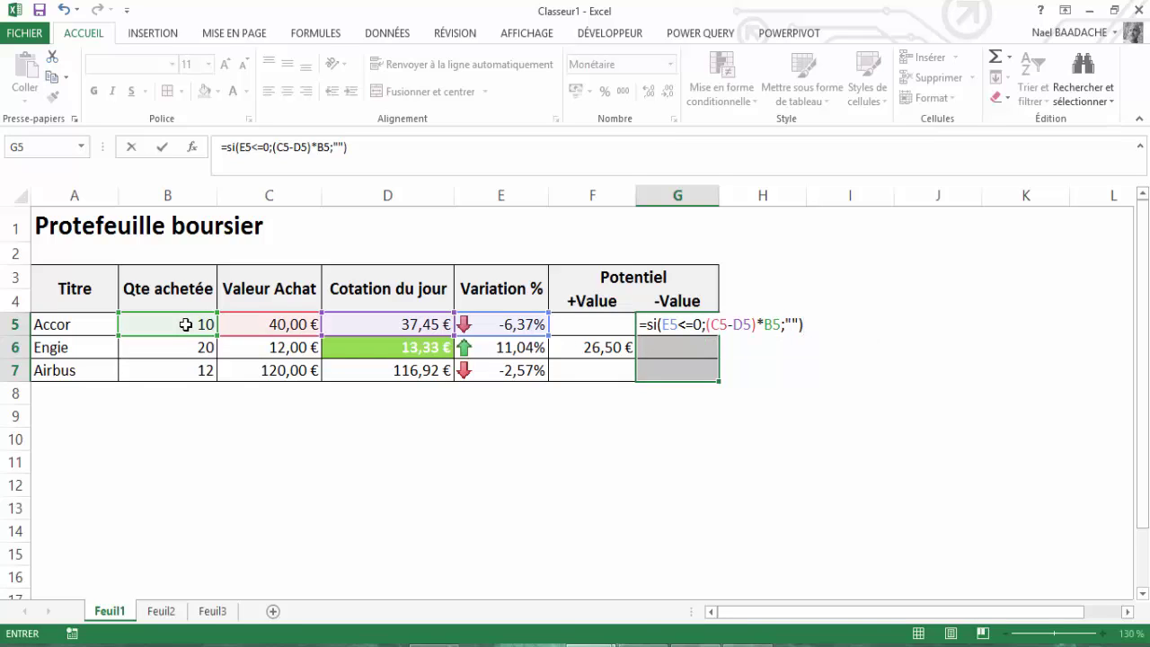
key("ctrl+Return")
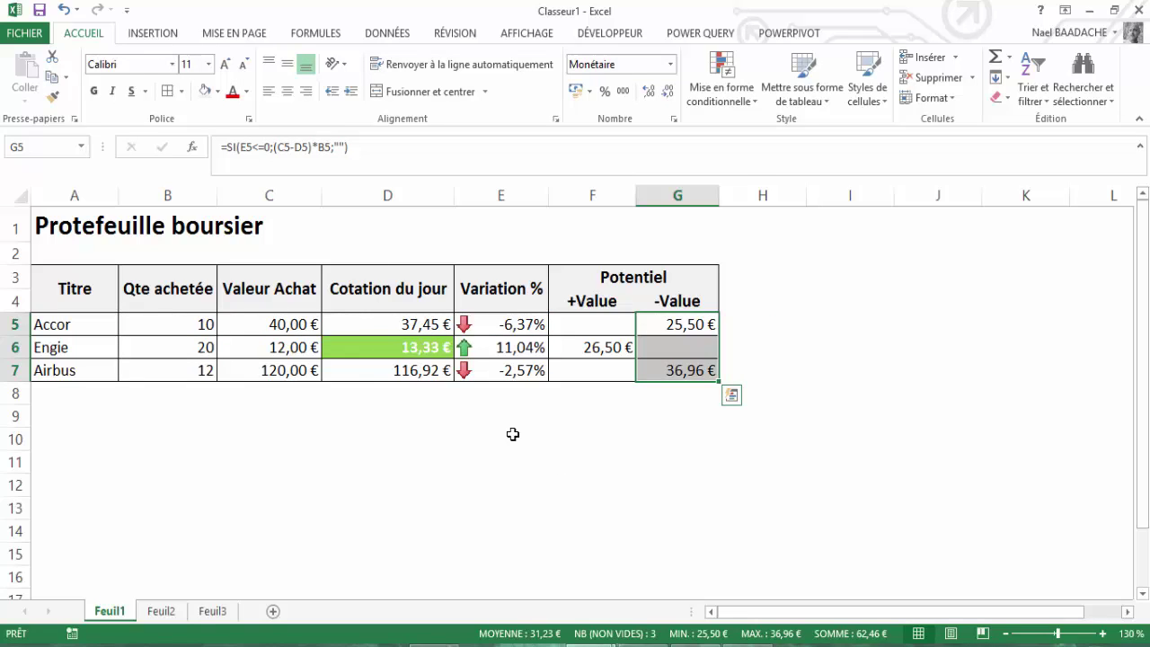
Review the variation, loss, gain and quote-link formulas in the portfolio table.
left_click(588, 486)
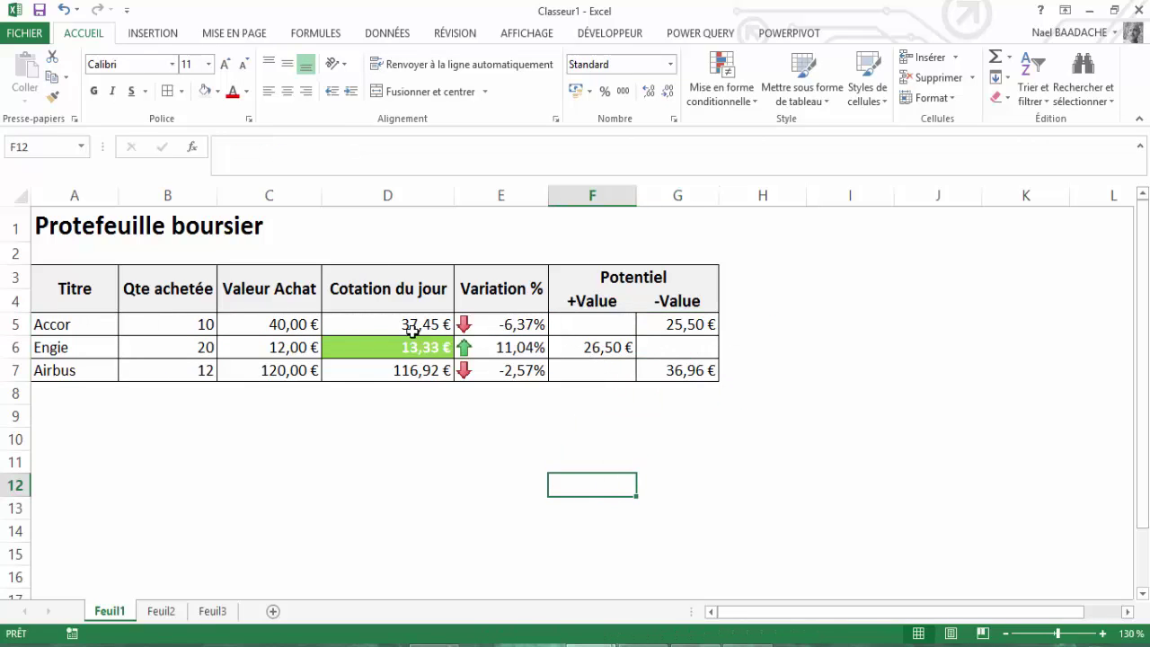
left_click(509, 327)
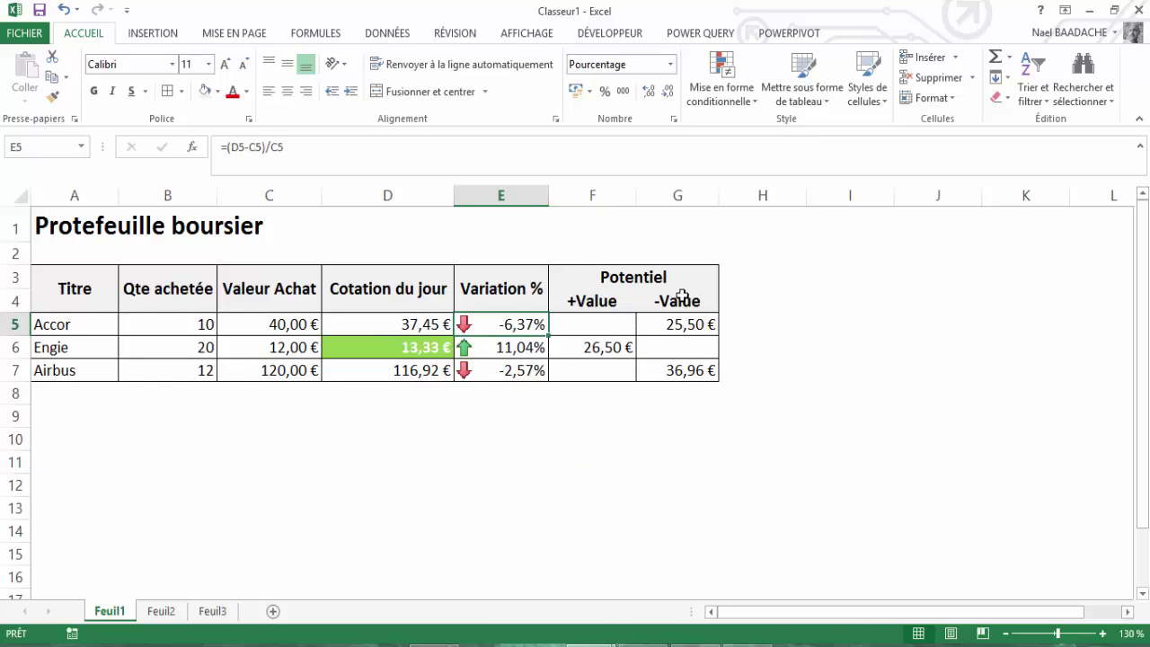
left_click(674, 324)
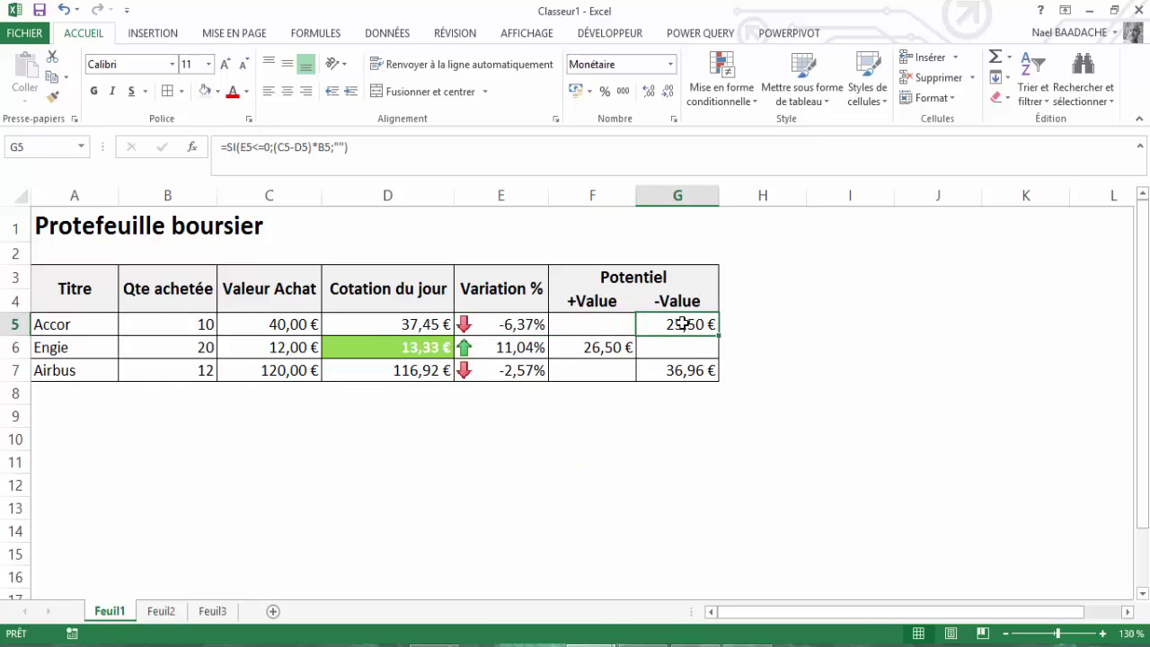
left_click(592, 350)
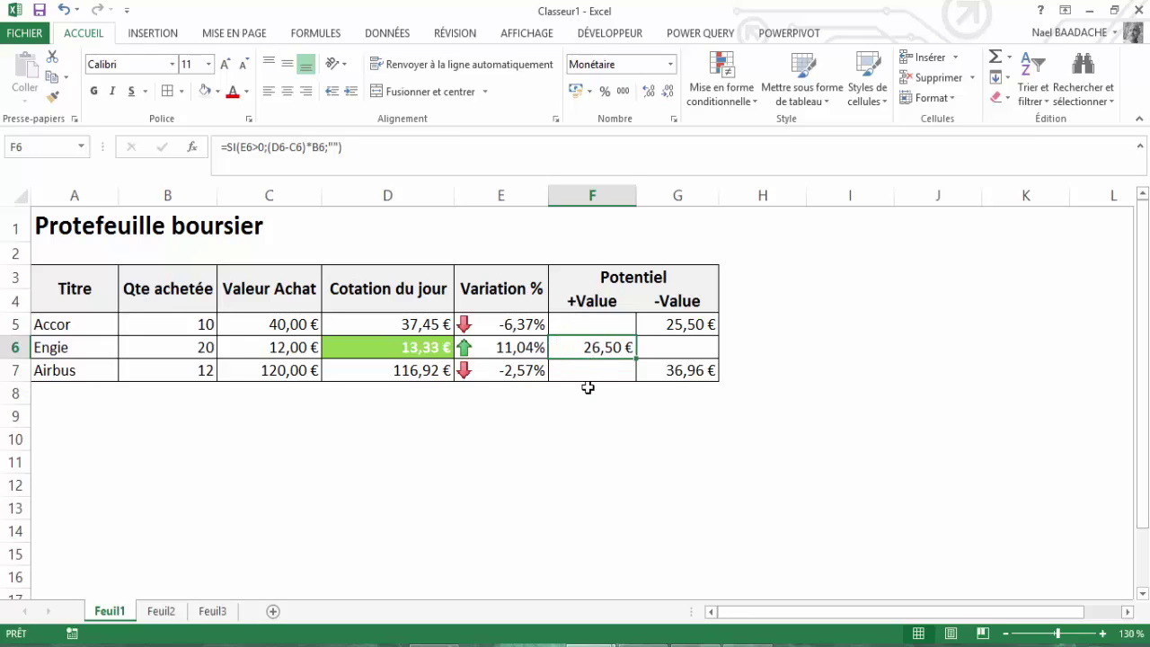
left_click(409, 441)
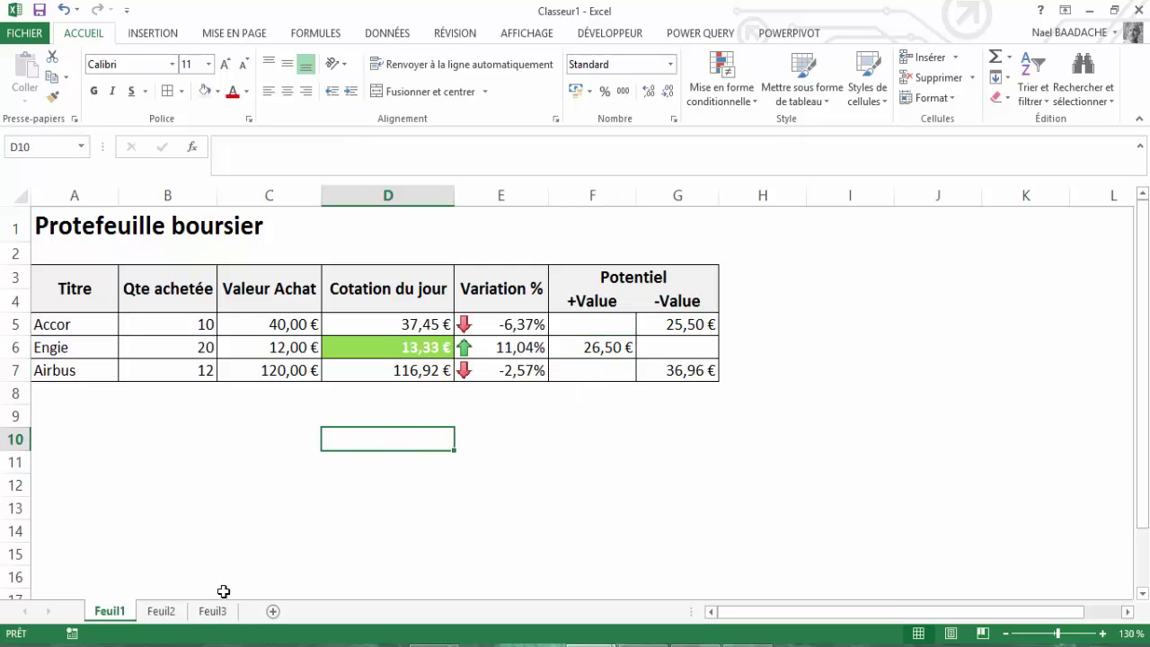
left_click_drag(429, 327, 422, 370)
left_click(409, 325)
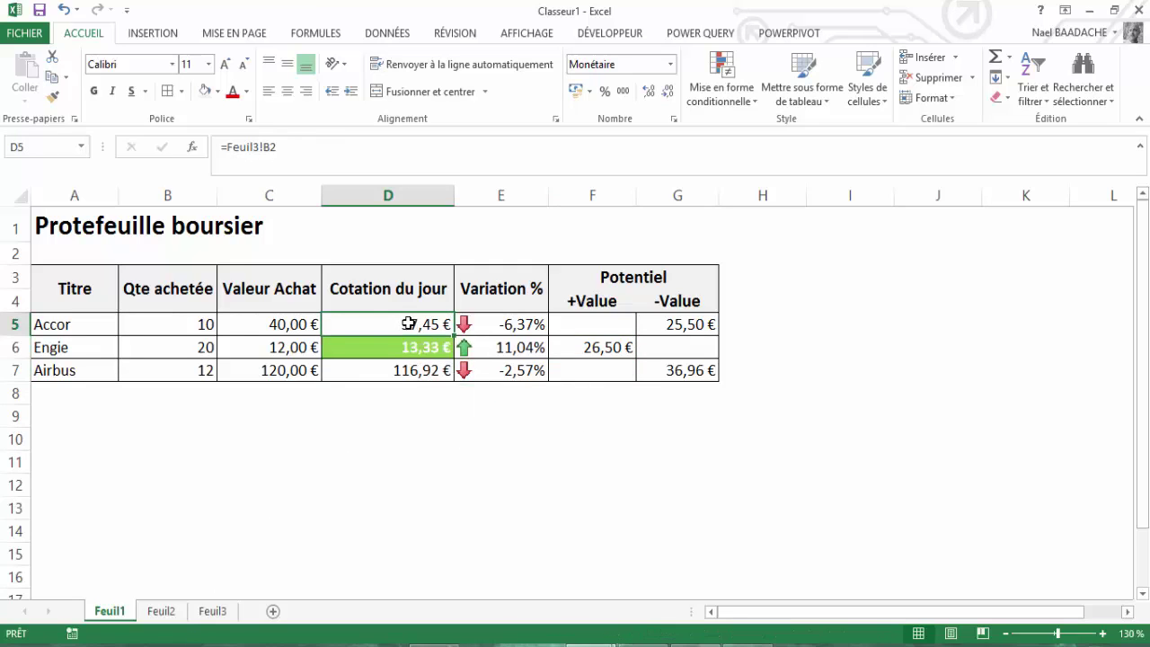
Glance at the CAC40 quotes web page in Chrome, then return to Cotation Bourse.xlsx.
key("alt+Tab")
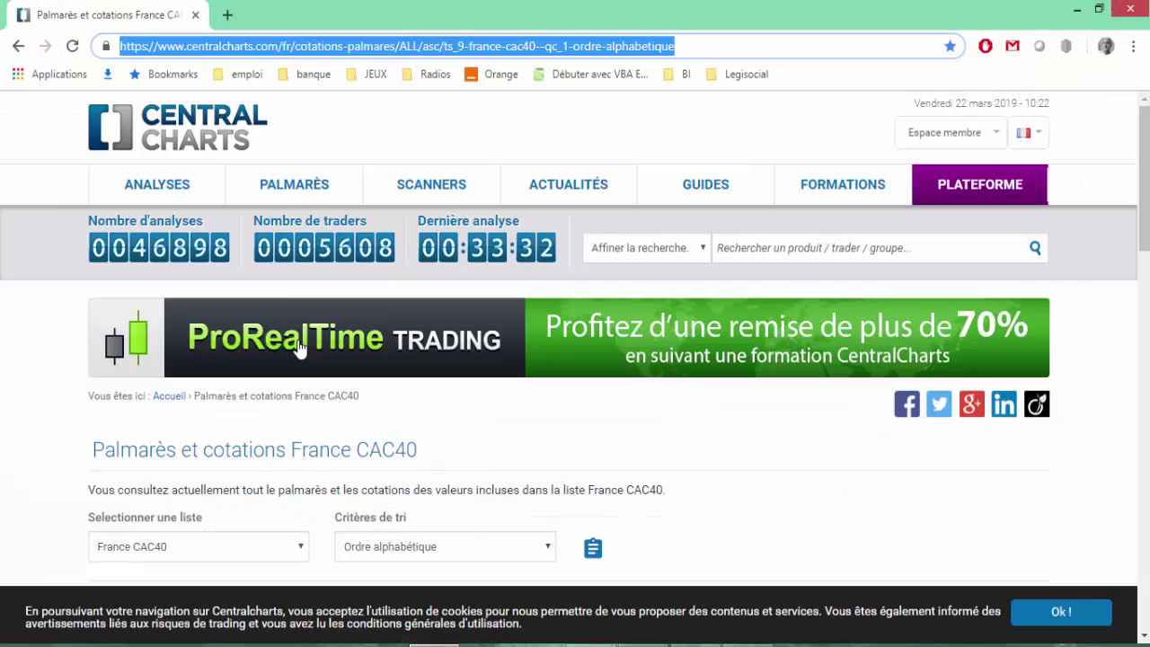
scroll(344, 423, "down", 3)
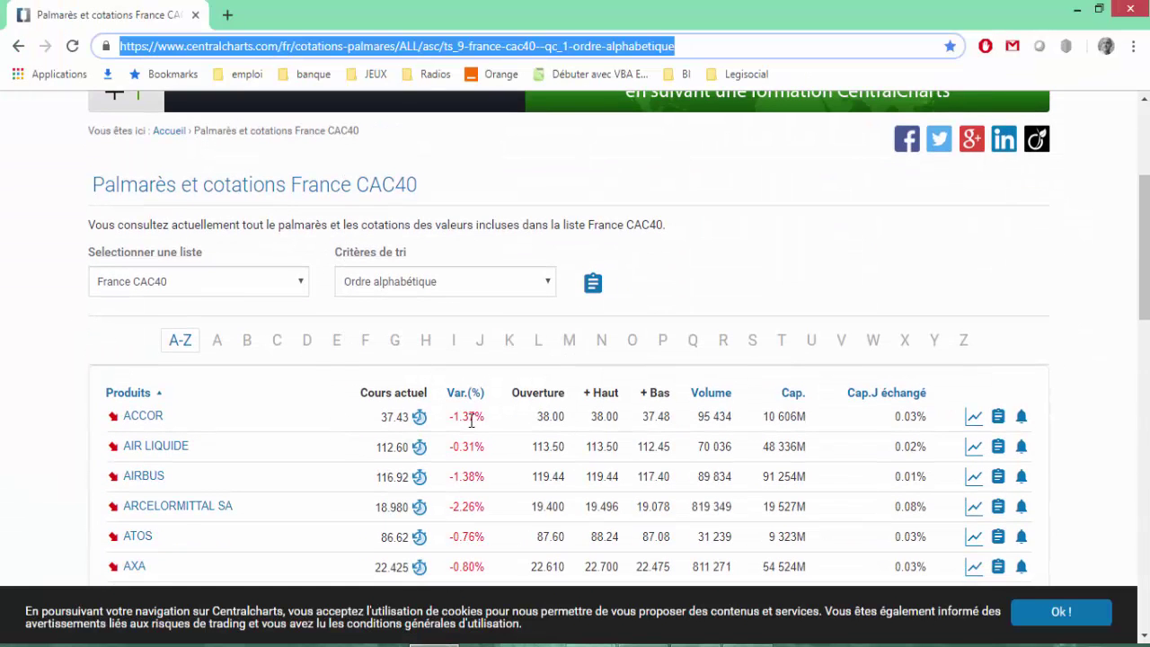
mouse_move(590, 642)
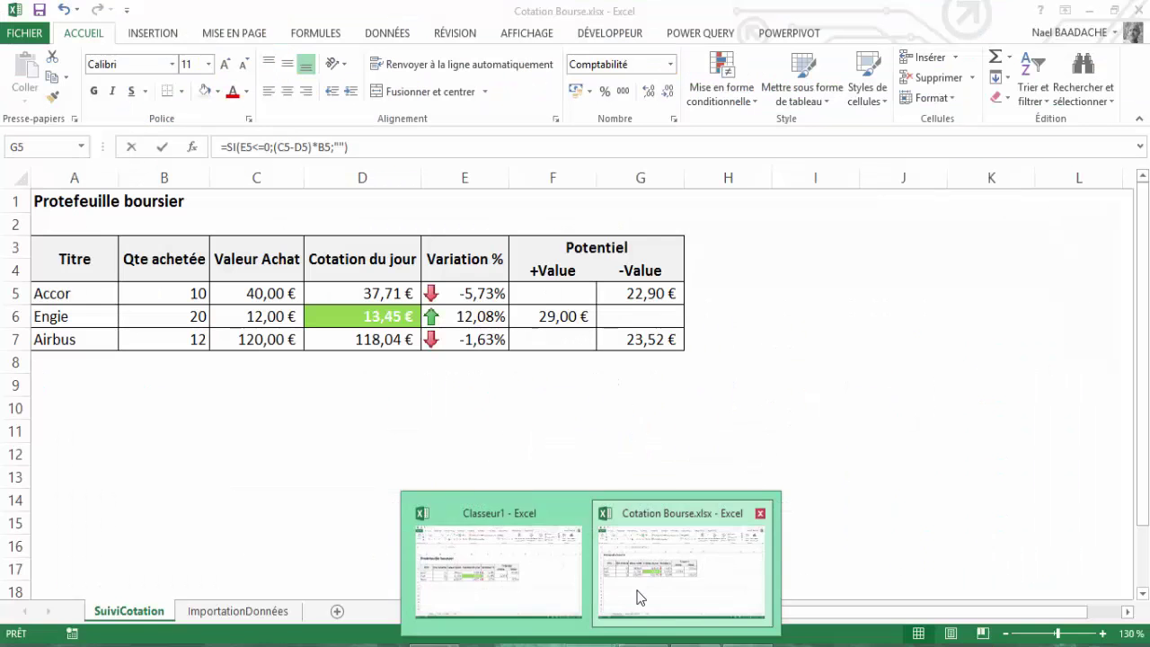
left_click(635, 599)
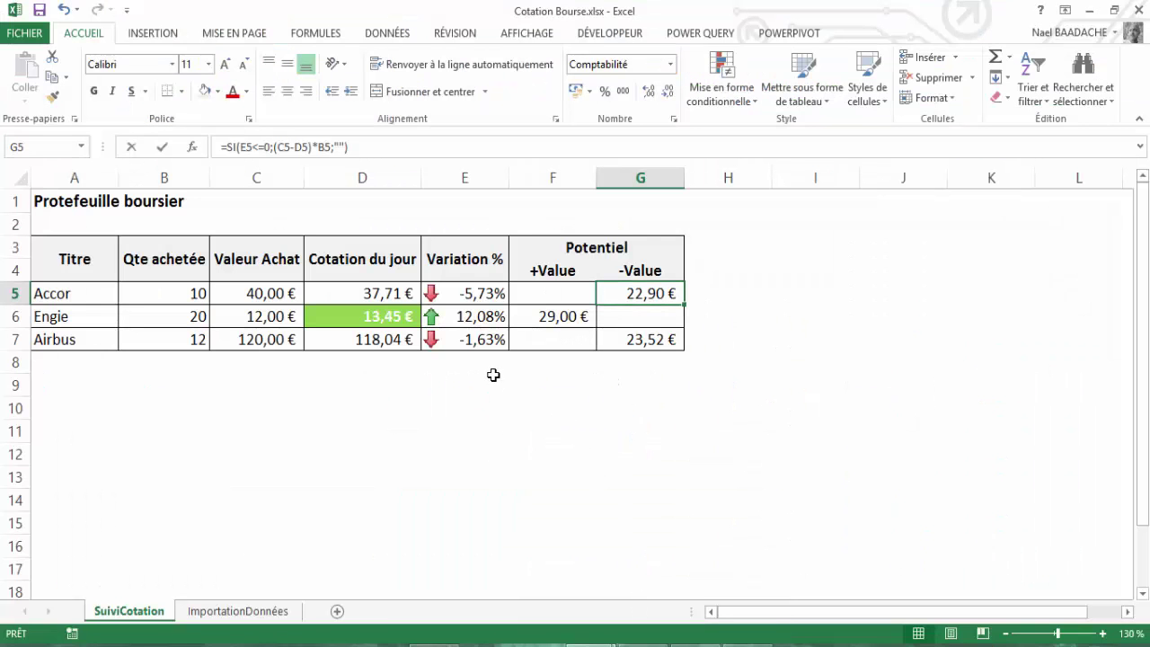
Check E5's variation formula, visit the Chrome quotes page, and open the ImportationDonnées sheet.
left_click(464, 293)
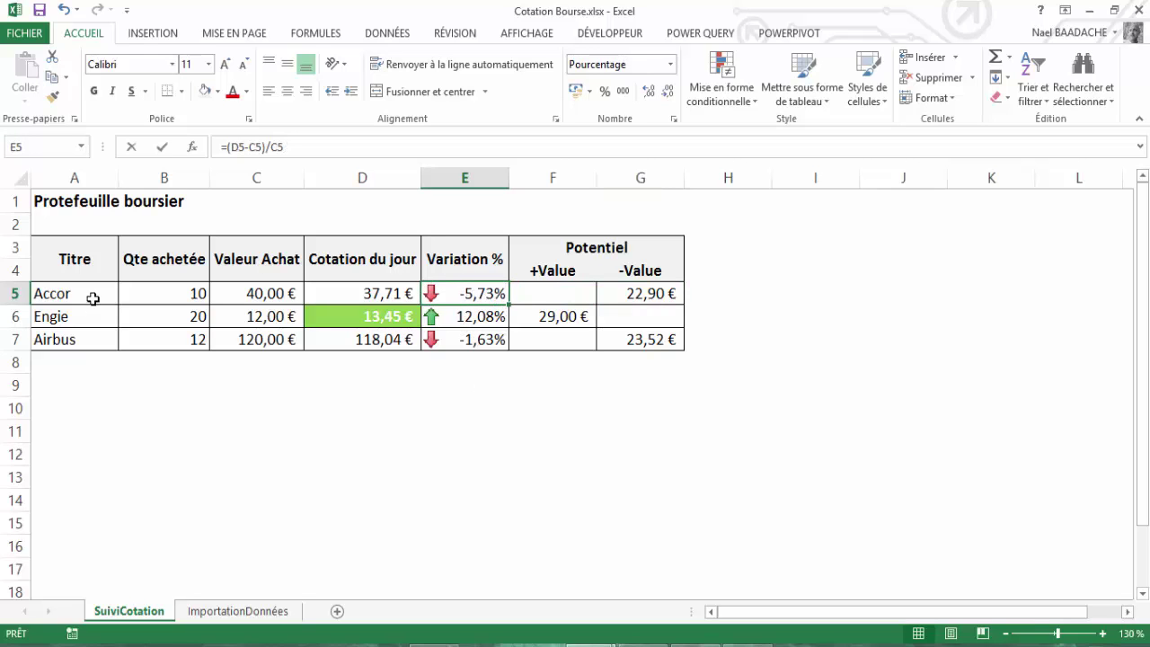
key("alt+Tab")
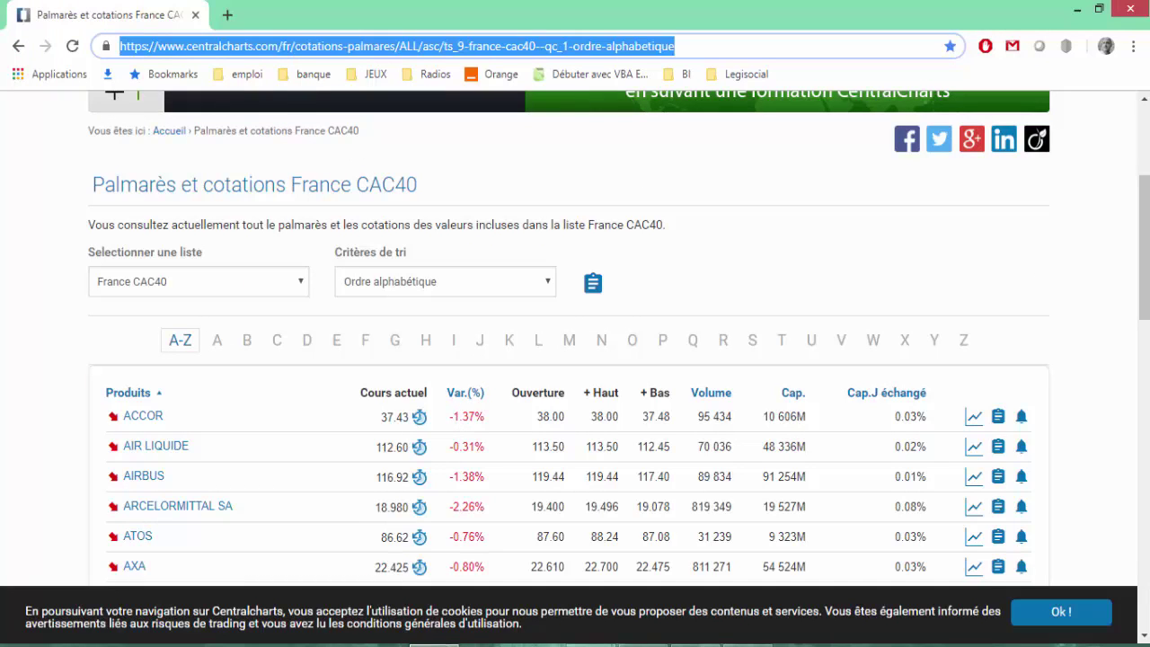
mouse_move(589, 641)
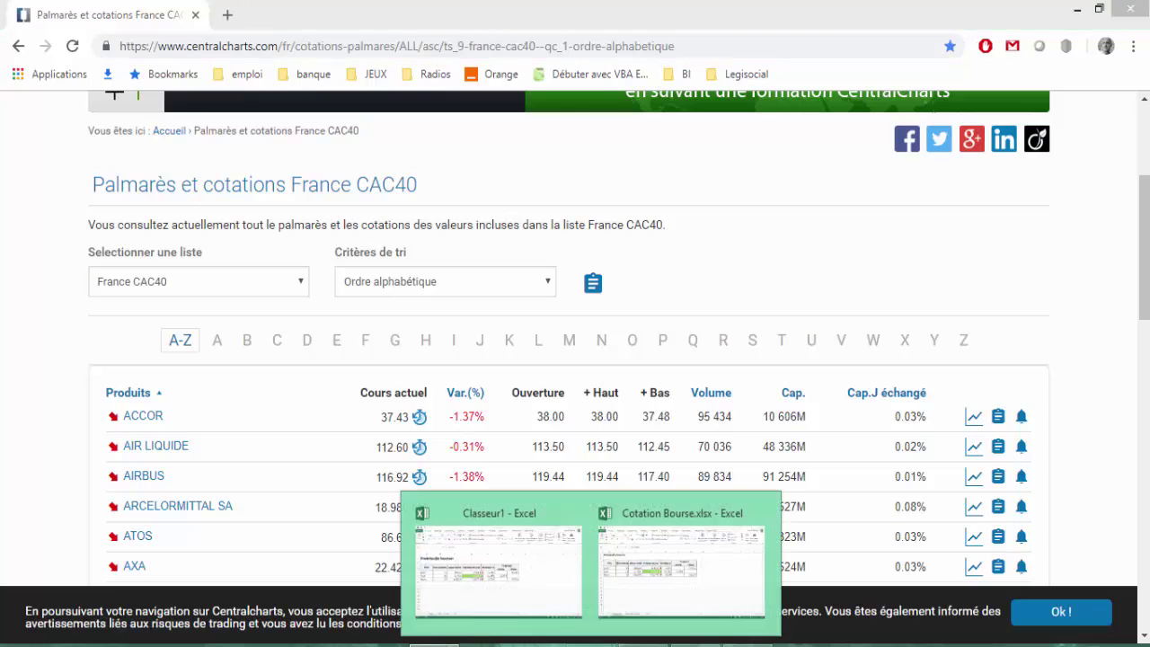
left_click(669, 594)
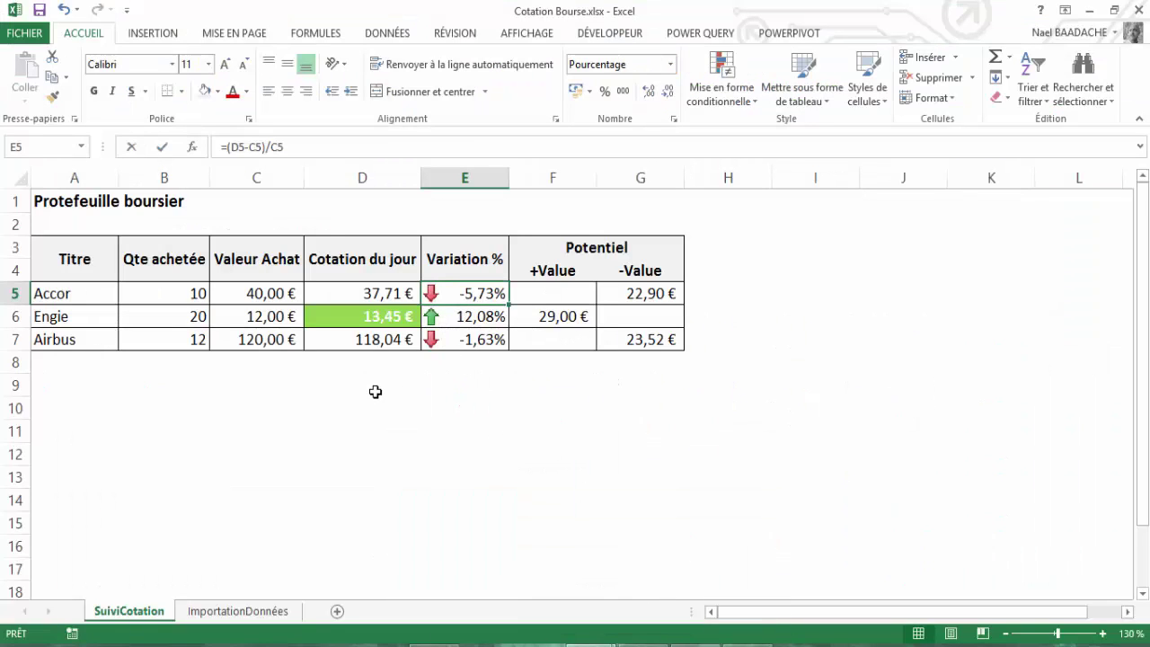
left_click(262, 610)
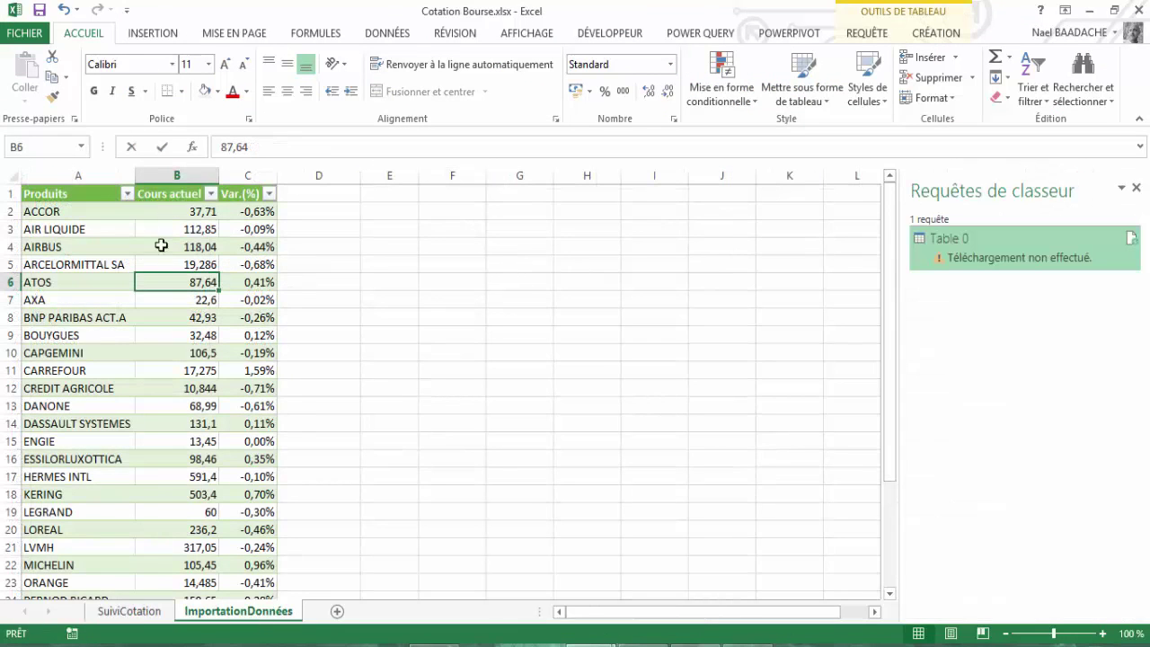
Select the Airbus price in B4 and dismiss the Table 0 data previews.
left_click(159, 247)
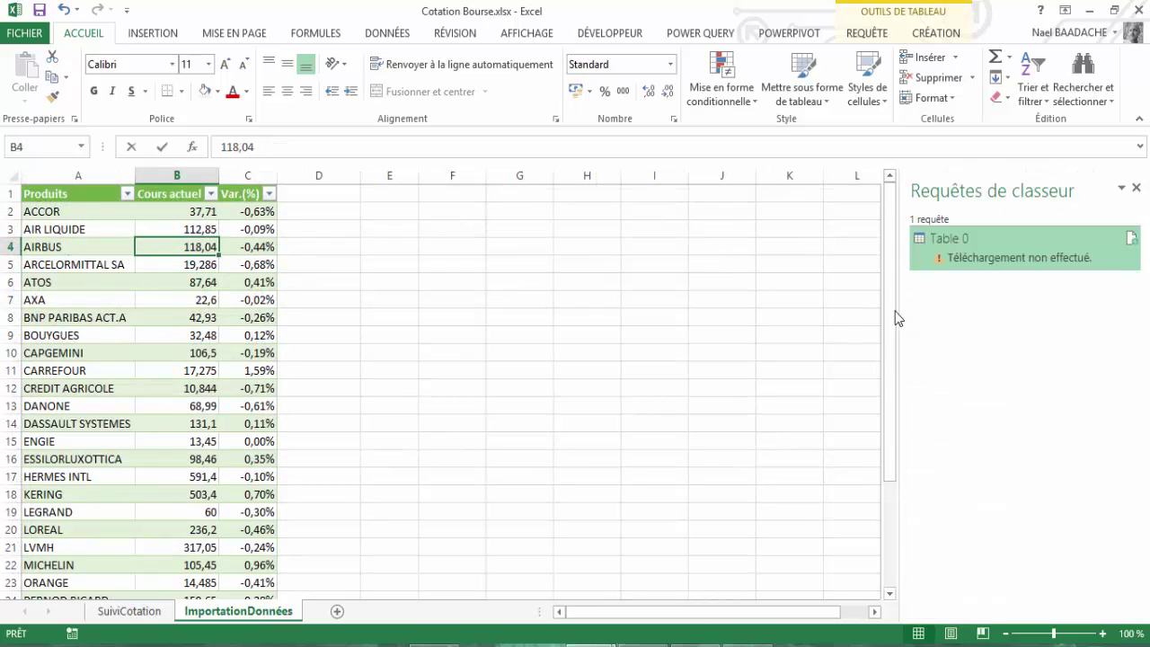
mouse_move(1133, 245)
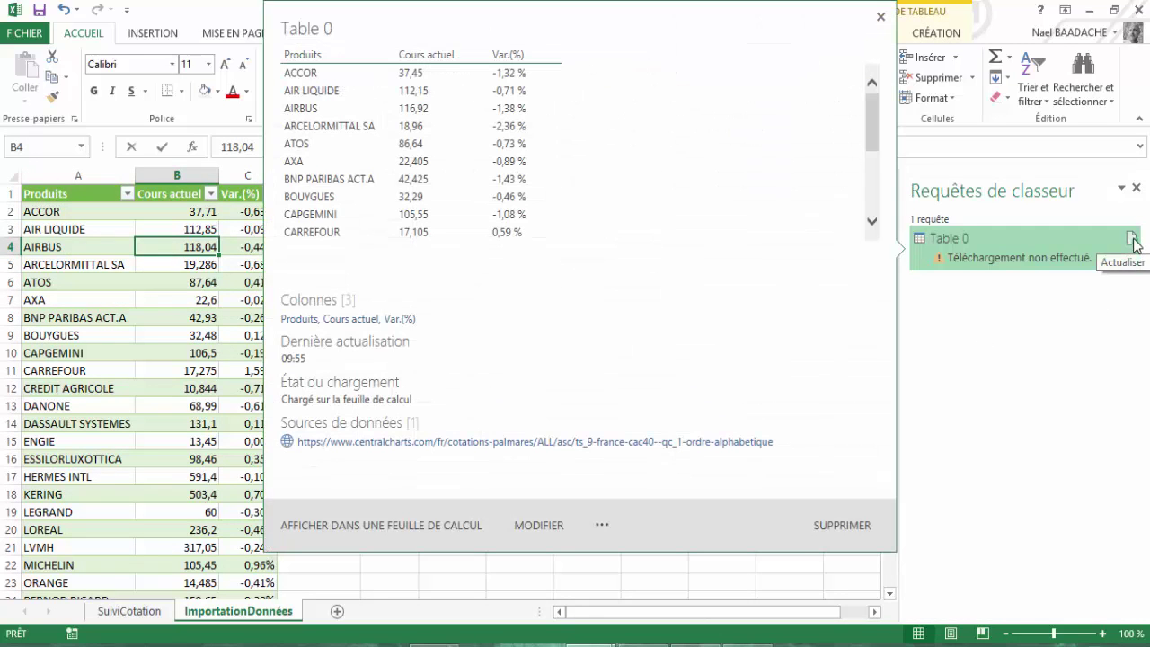
left_click(123, 300)
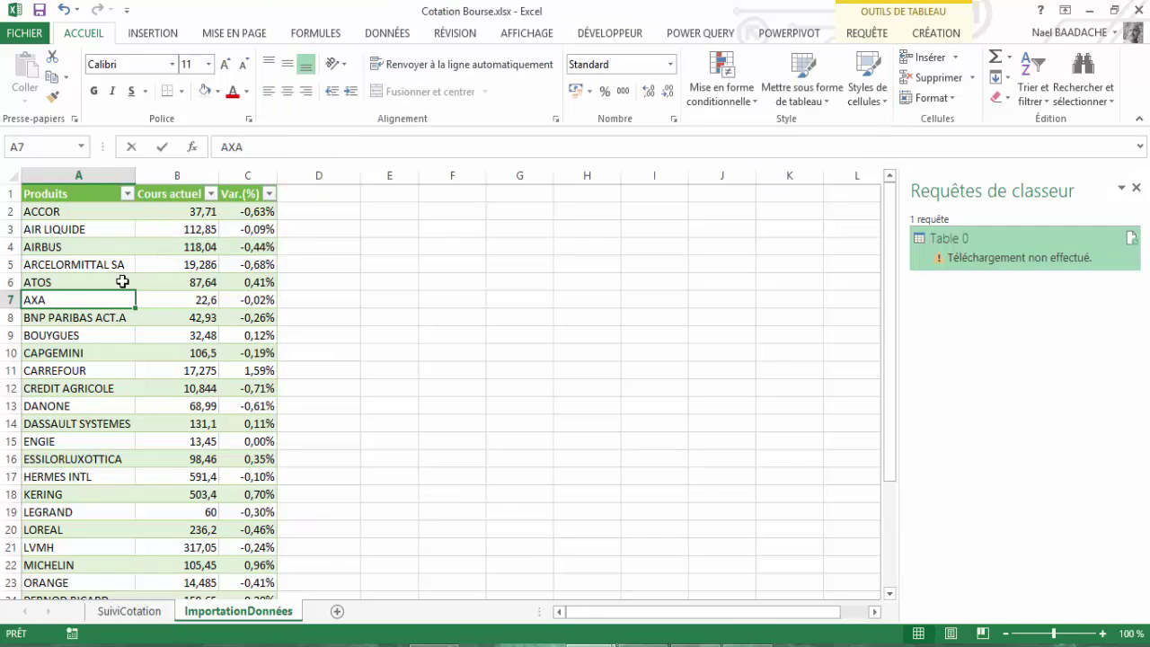
mouse_move(1132, 245)
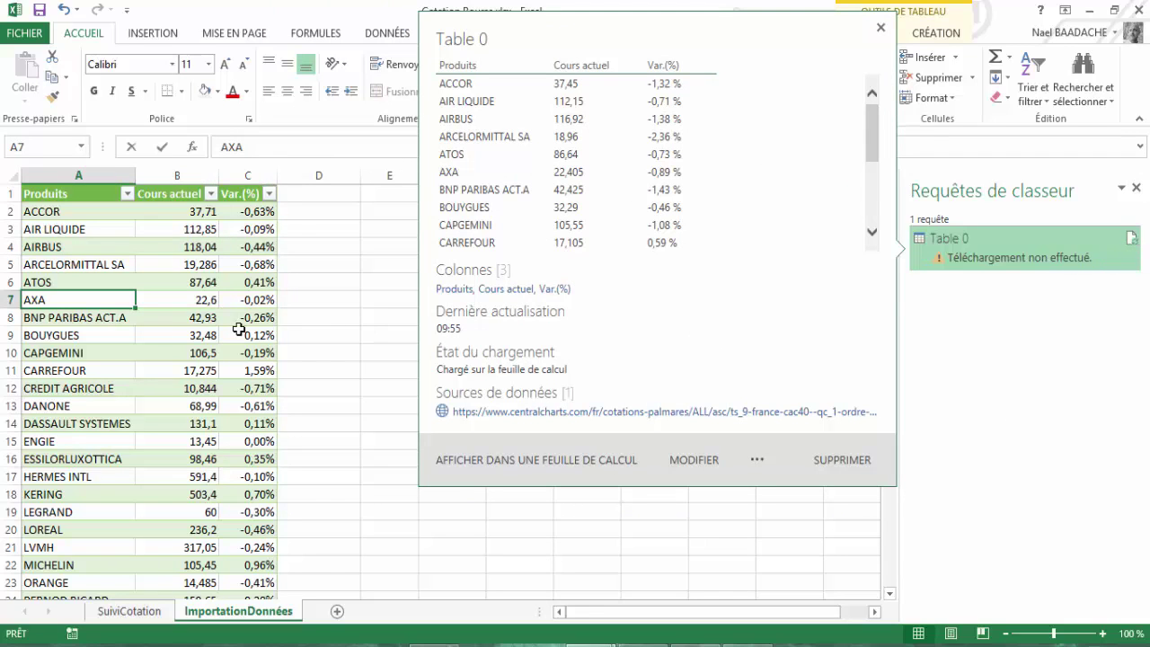
left_click(208, 335)
Refresh all imported quotes with DONNÉES > Actualiser tout and return to the portfolio sheet.
left_click(388, 34)
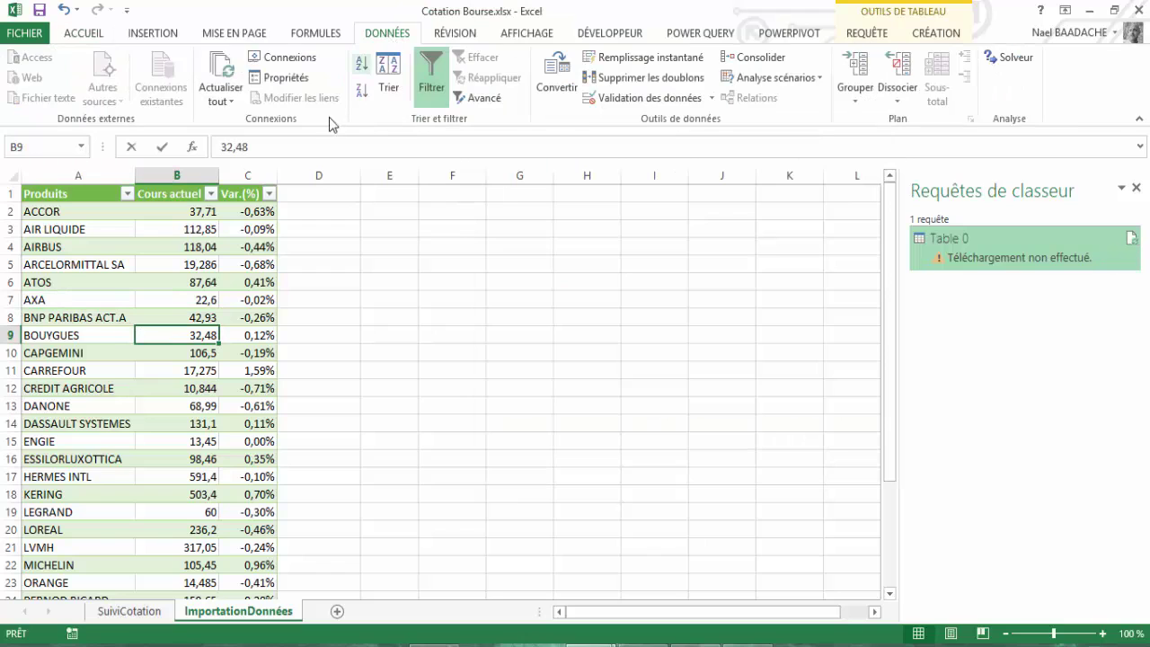
left_click(226, 109)
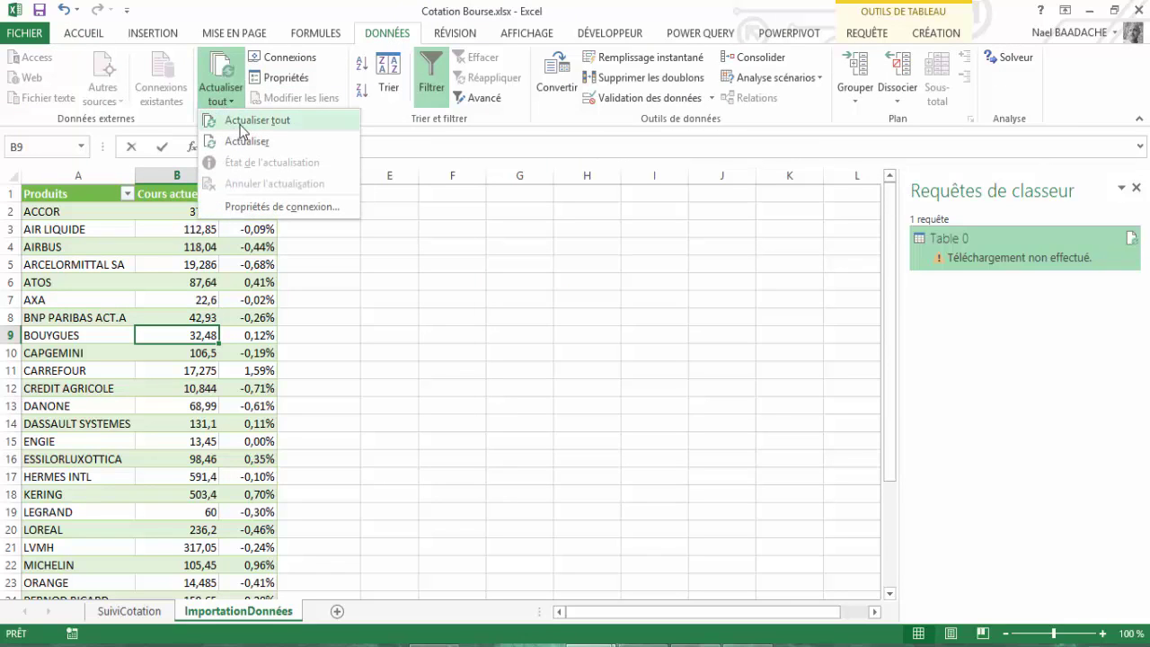
left_click(233, 122)
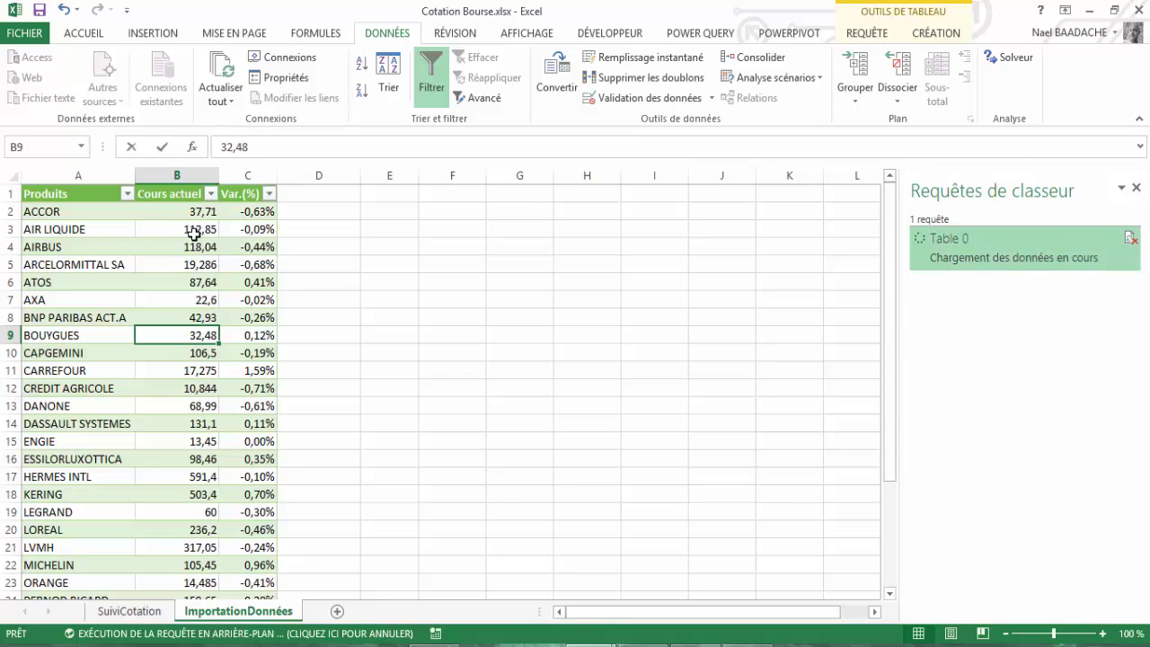
left_click(131, 612)
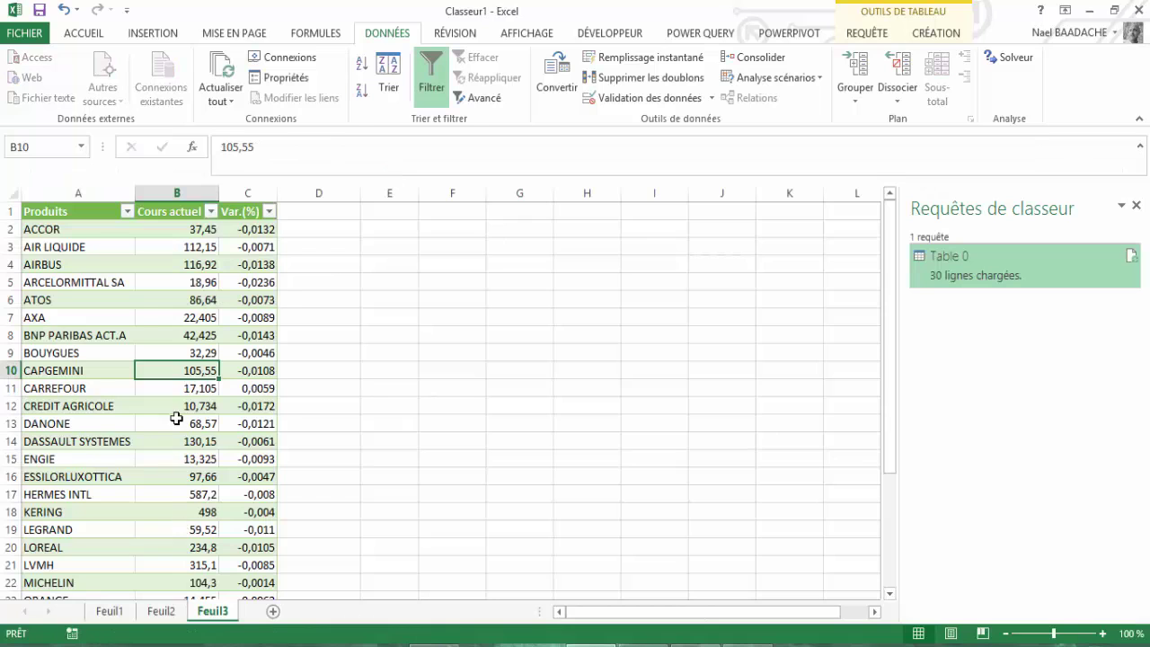
Go to the Feuil3 query sheet and bring up the workbook connections list.
left_click(109, 612)
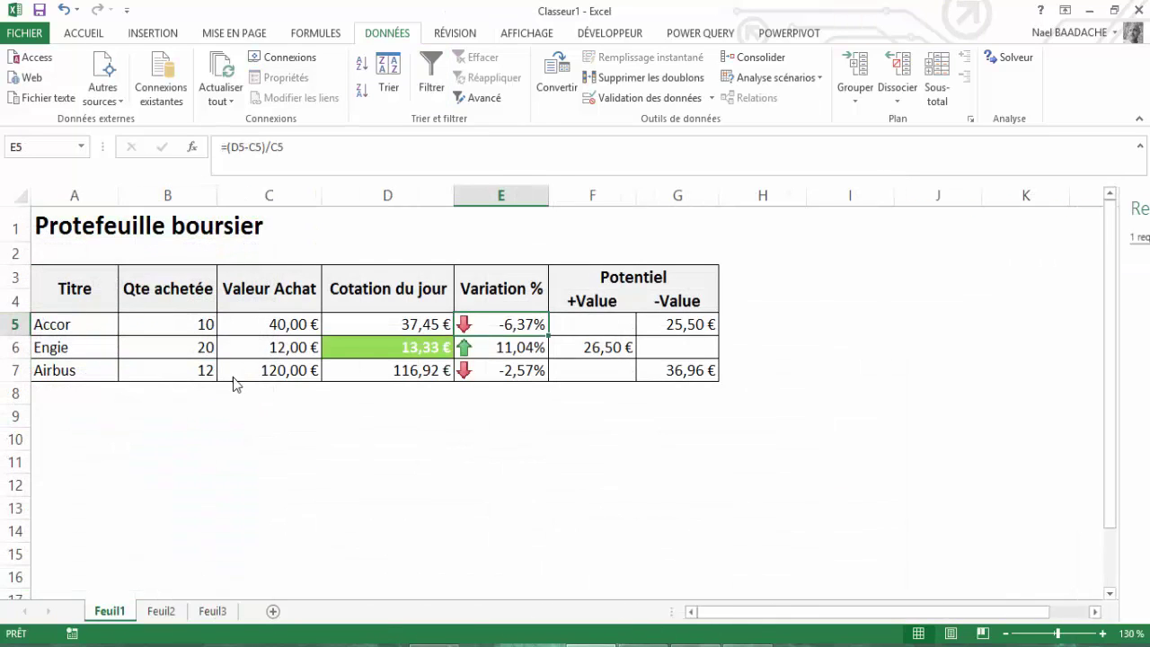
left_click(213, 612)
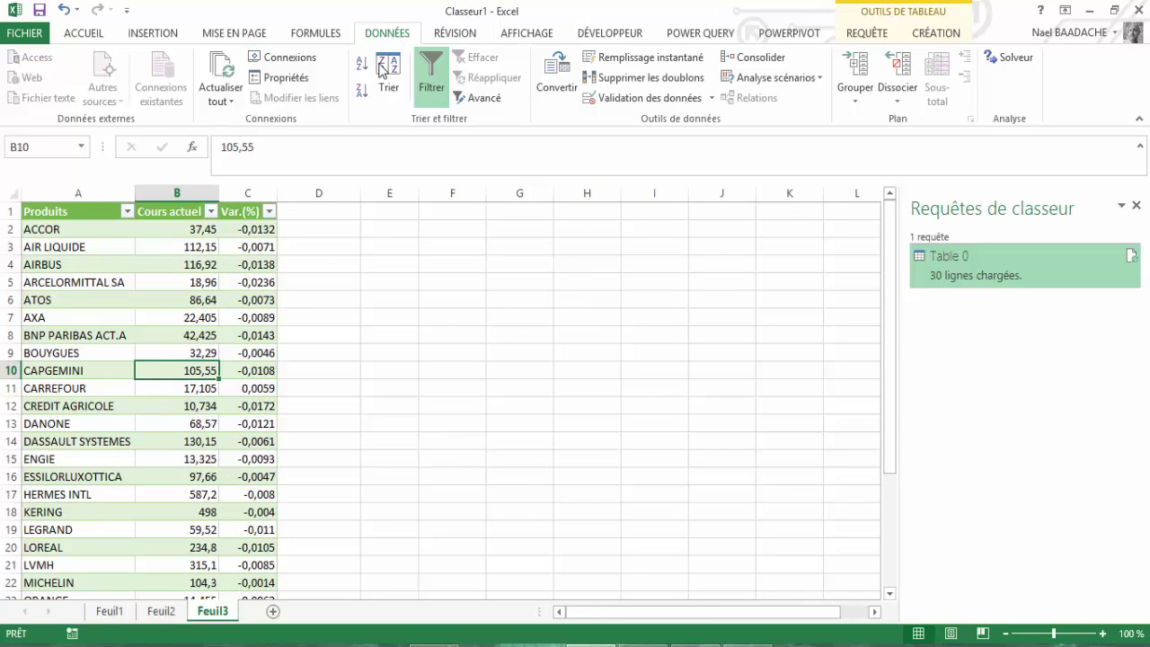
left_click(284, 59)
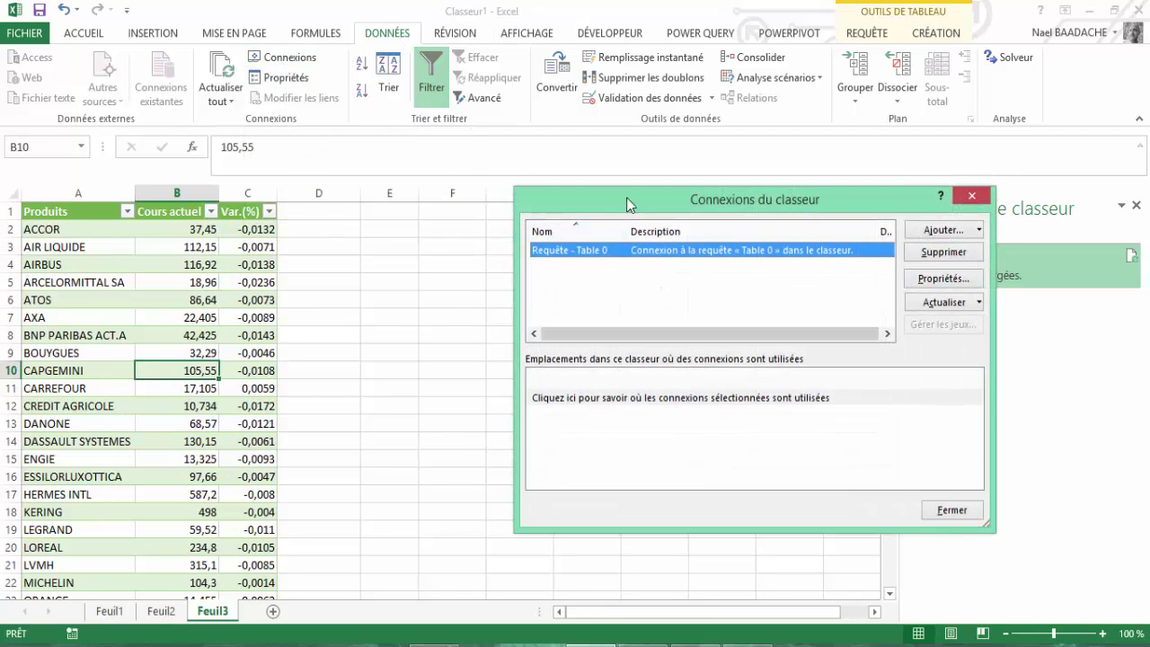
left_click_drag(627, 204, 530, 143)
Make Table 0 refresh every 1 minute and whenever the file opens.
left_click(848, 222)
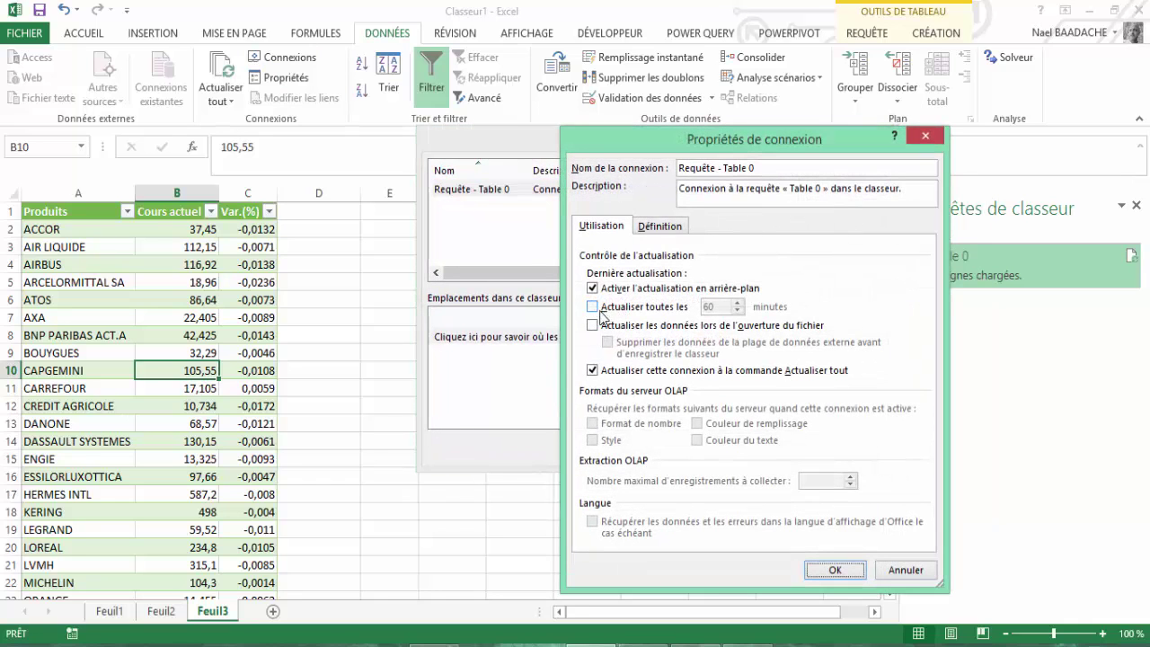
left_click(594, 308)
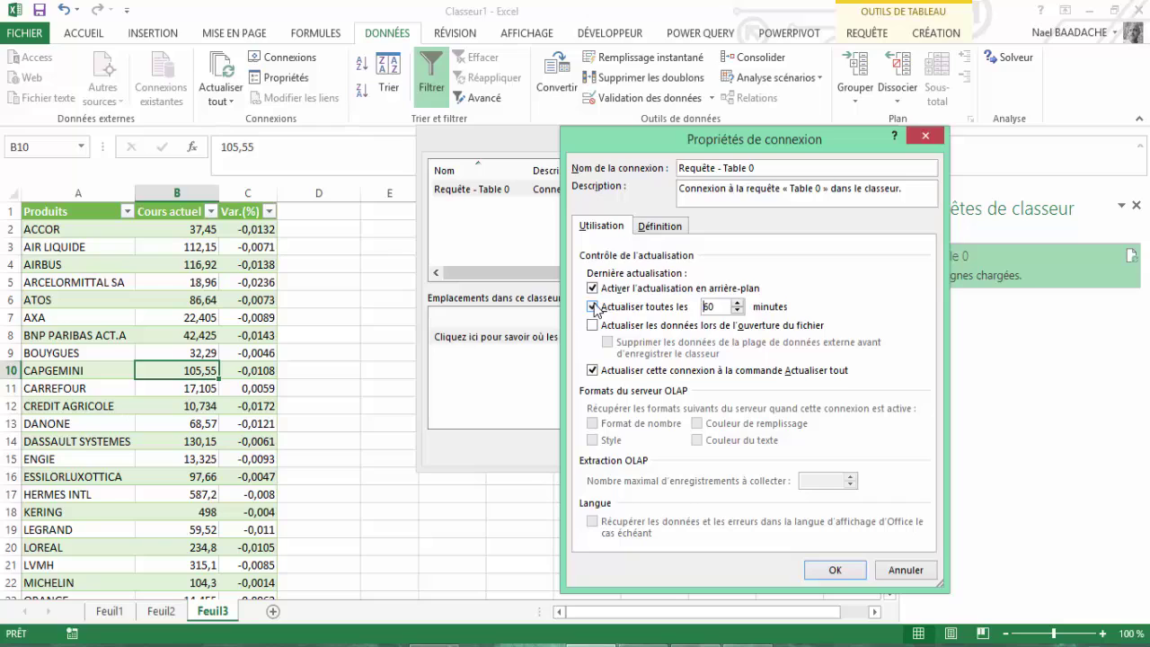
left_click_drag(716, 304, 678, 303)
type("1")
left_click(593, 327)
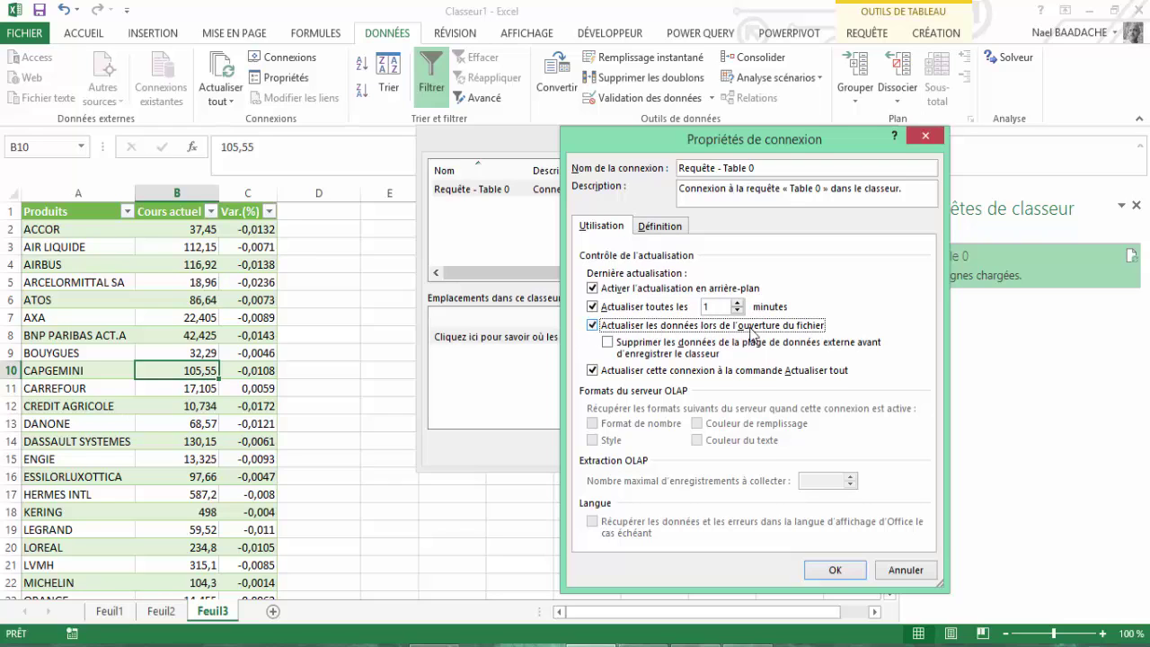
left_click(835, 570)
left_click(858, 452)
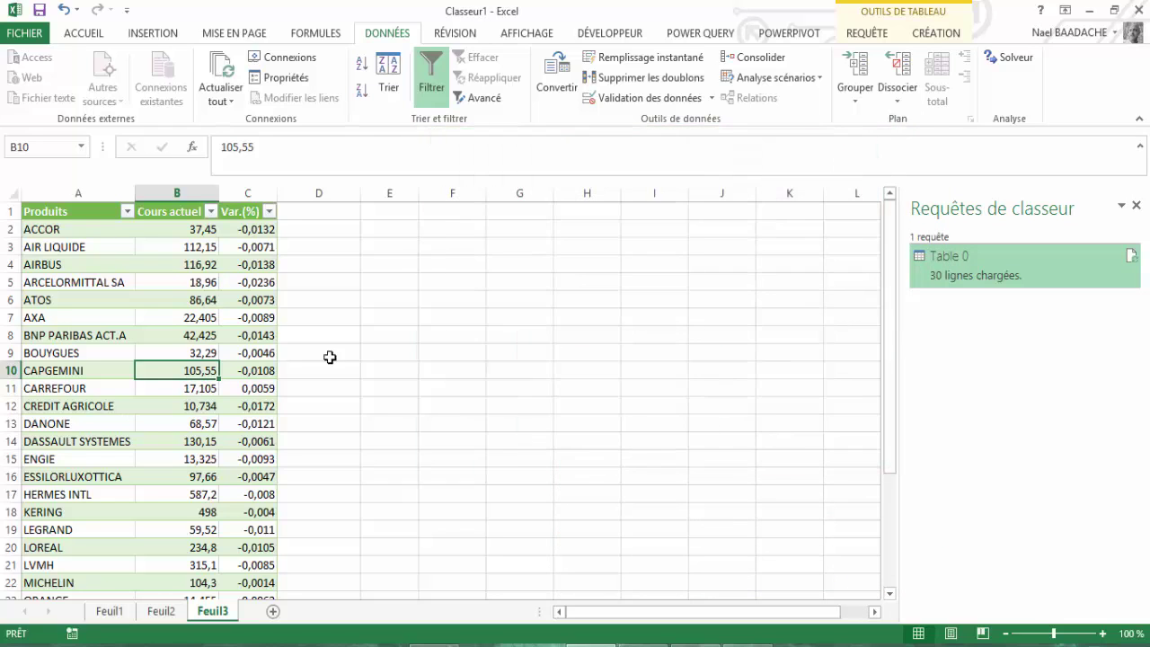
Refresh Table 0 now and check Feuil1: Accor 37,44 €, Engie 13,34 €, Airbus 116,76 €.
left_click(206, 319)
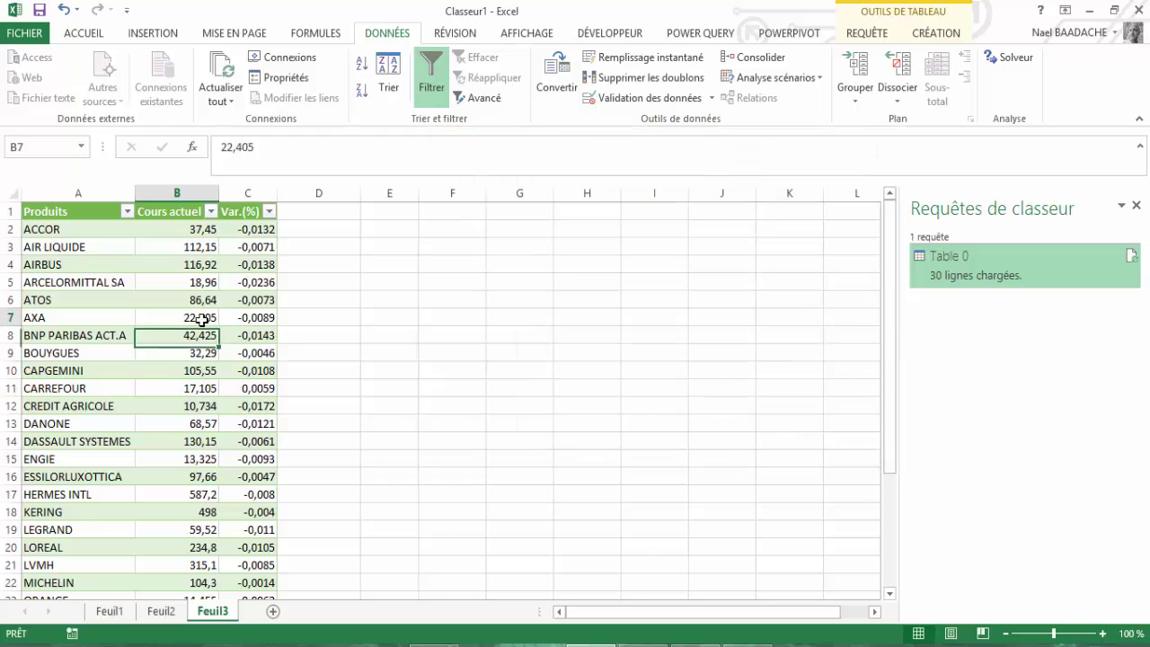
left_click(1131, 256)
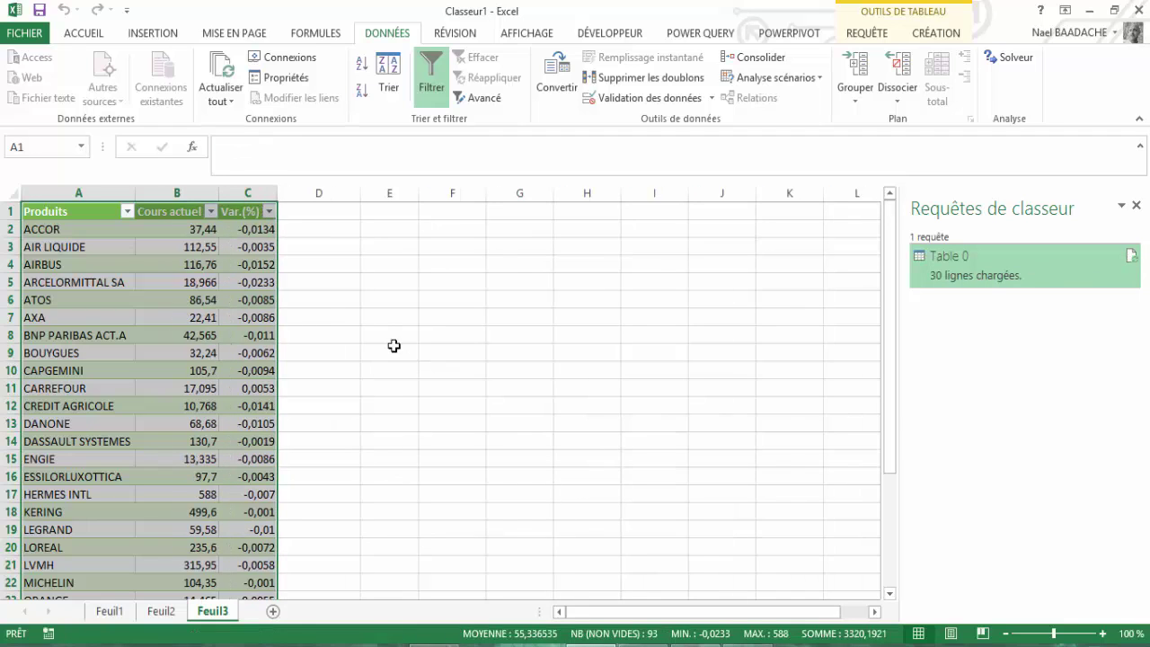
left_click(259, 332)
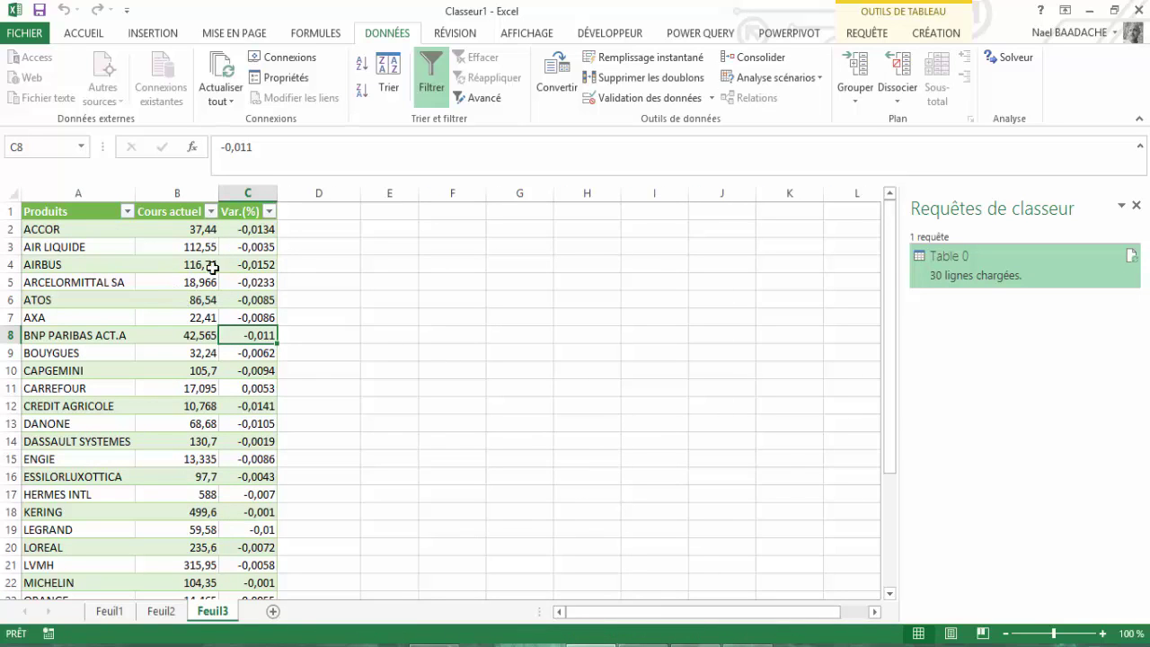
left_click(112, 616)
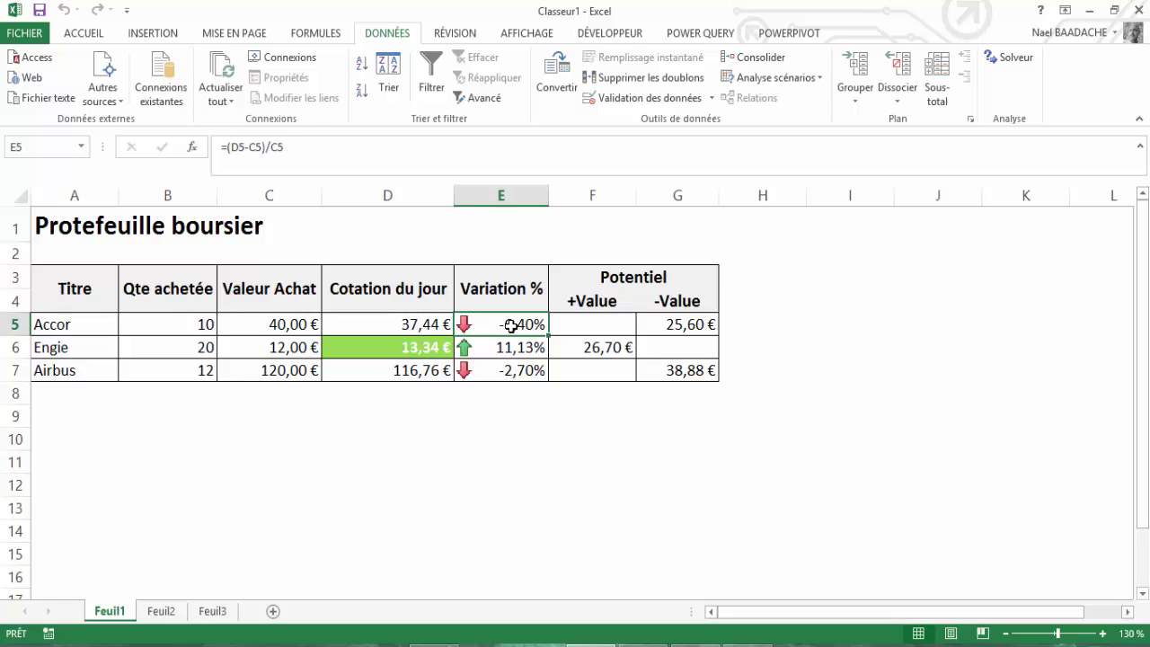
left_click(88, 330)
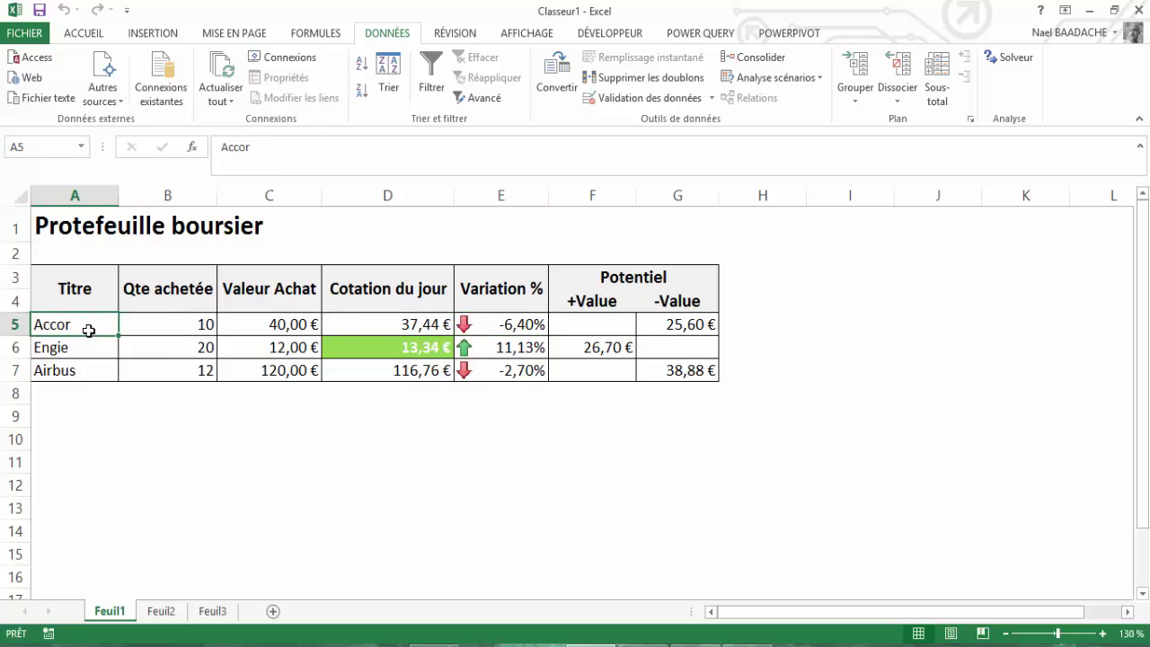
left_click(505, 327)
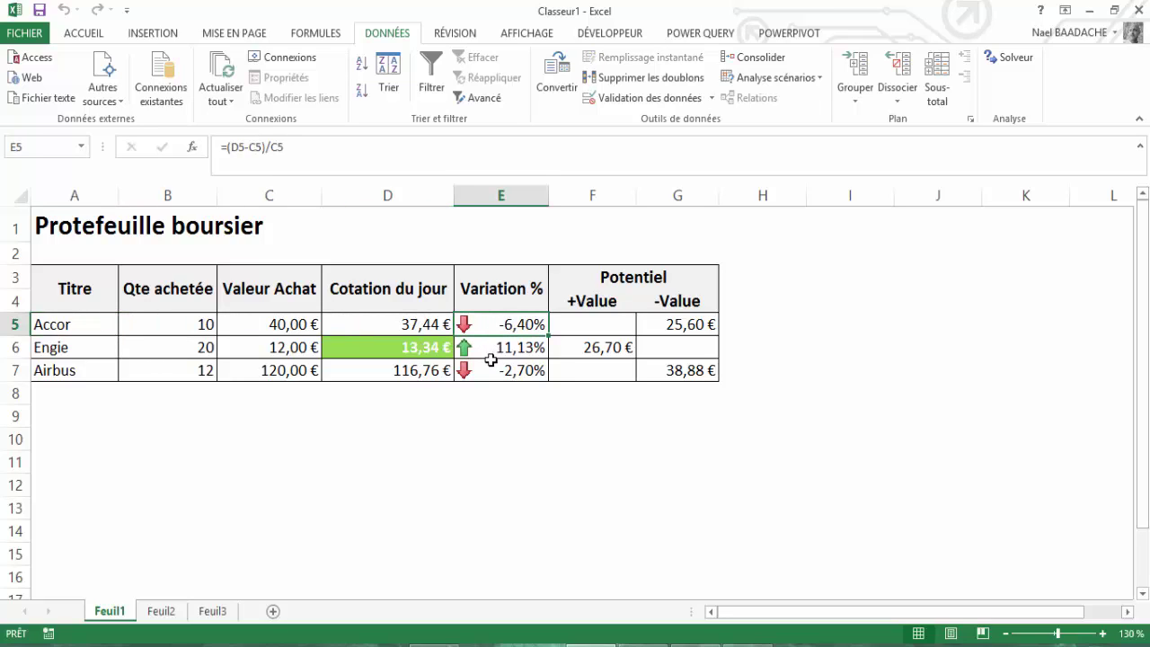